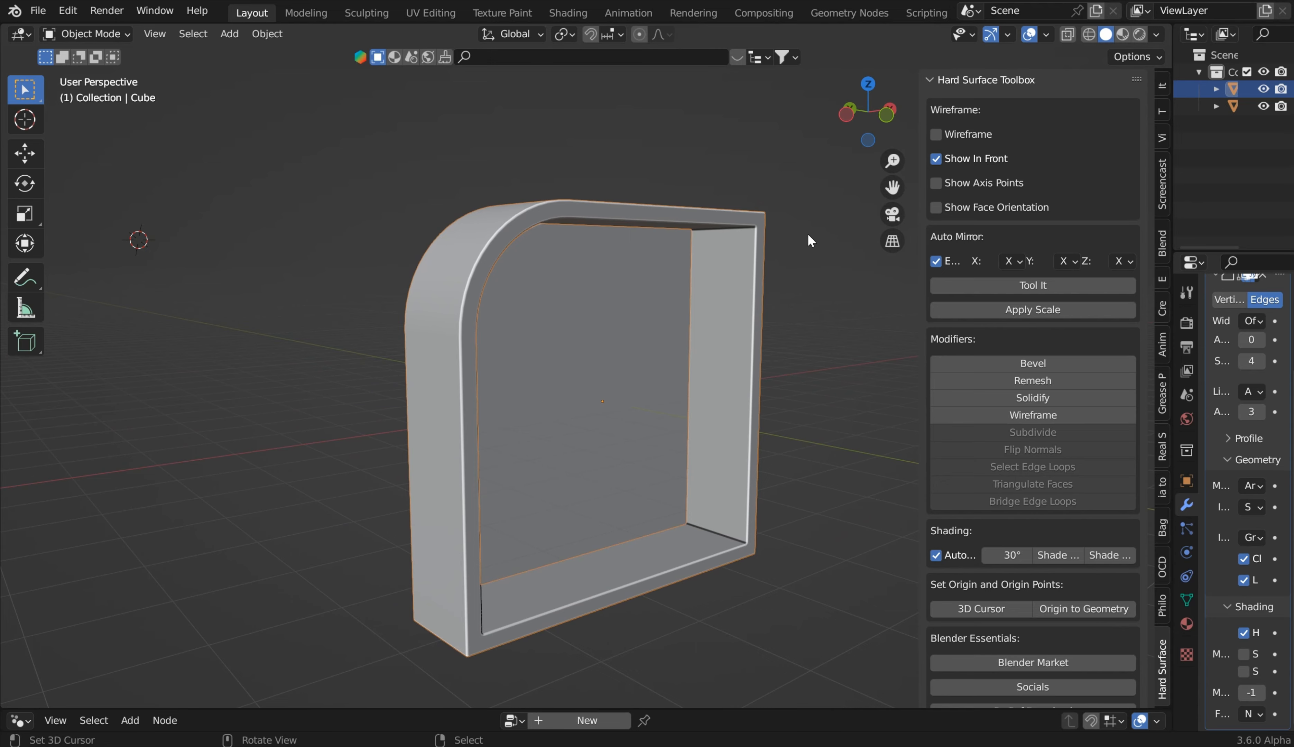
Step: Toggle the frame's Show In Front option off and back on, and switch its wireframe display on and off
middle_click_drag(808, 240, 868, 200)
left_click(939, 157)
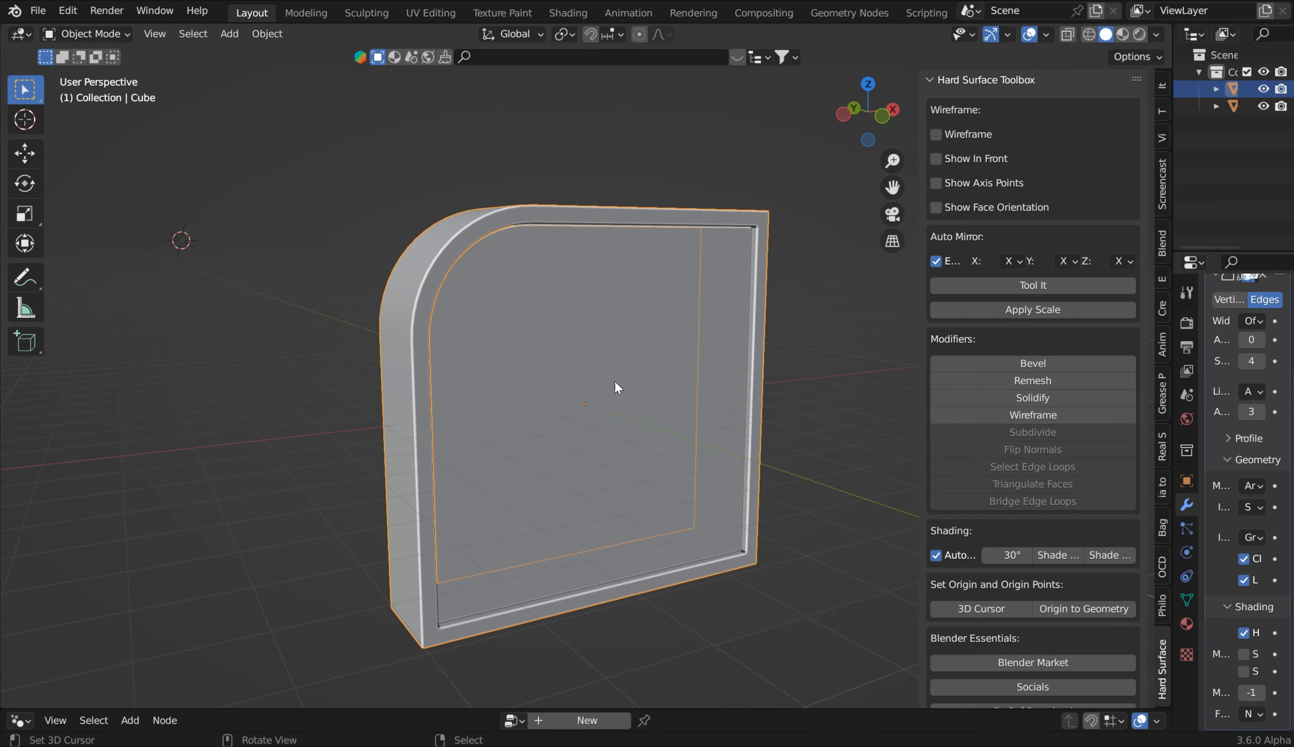
left_click(938, 159)
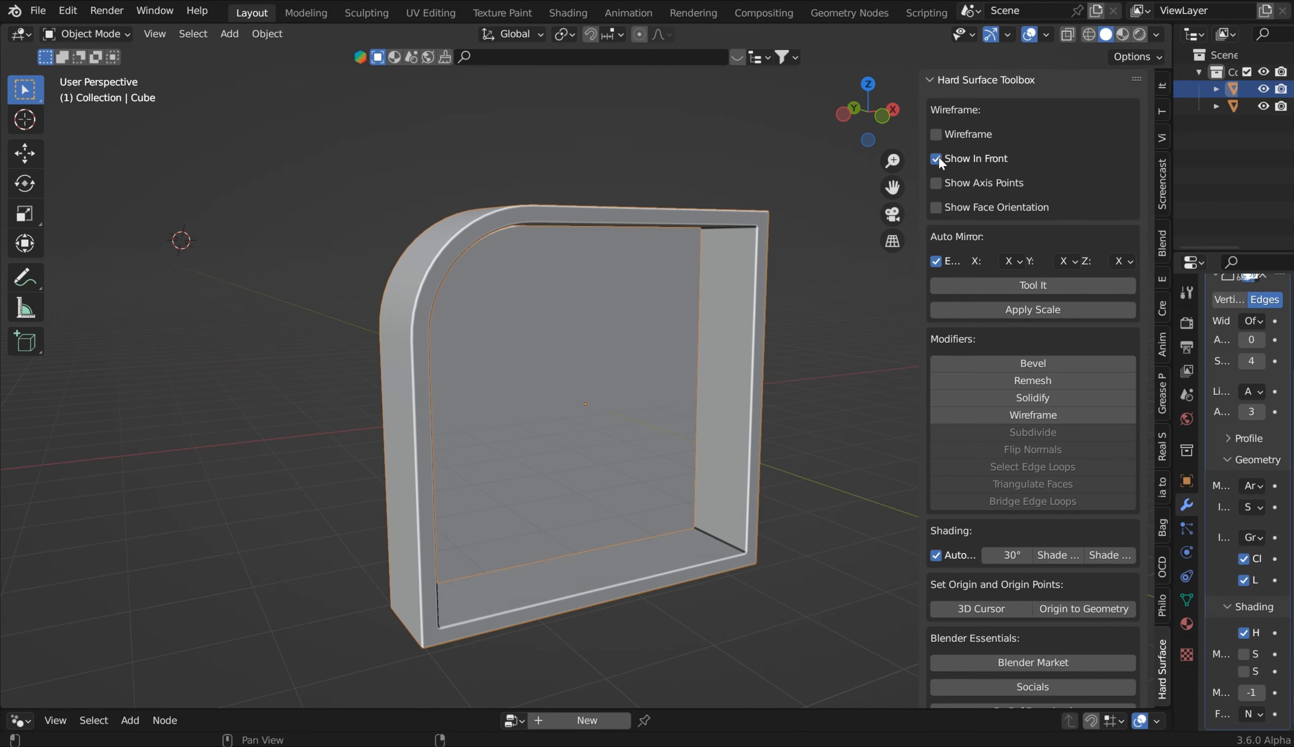
left_click(937, 133)
left_click(936, 135)
Step: Turn off Show In Front for the frame and briefly try the Show Axis Points display
middle_click_drag(817, 224, 938, 188)
left_click(936, 158)
left_click(936, 182)
middle_click_drag(852, 242, 539, 332)
Step: Select the outer frame, turn on Show Face Orientation and enter Edit Mode
left_click(736, 351)
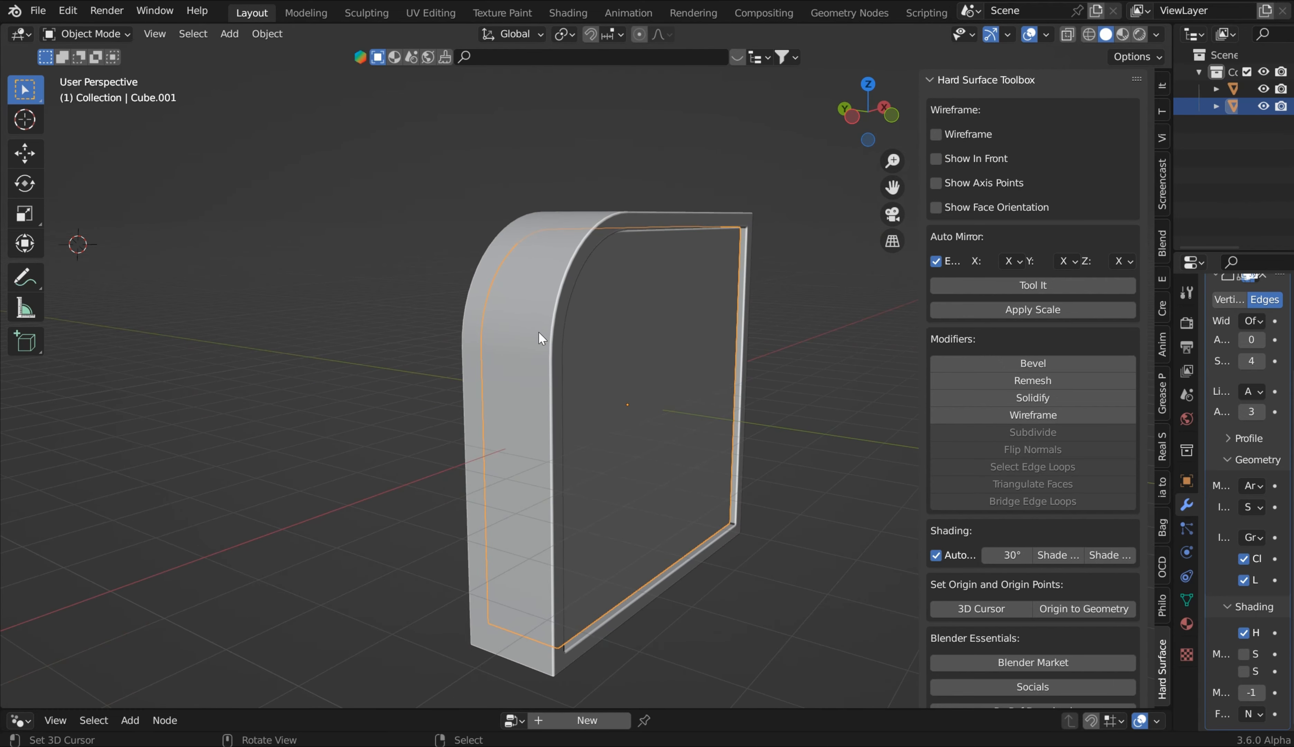
left_click(539, 332)
middle_click_drag(698, 230, 797, 263)
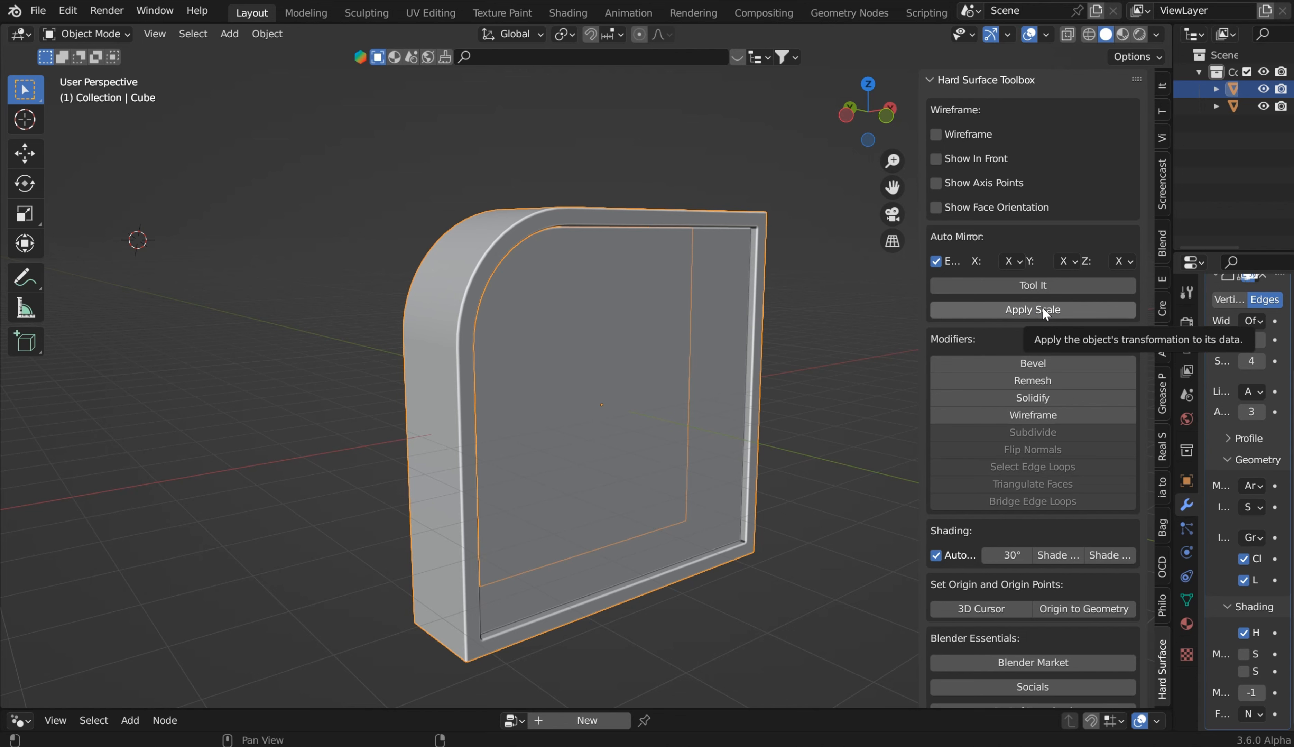
left_click(936, 208)
middle_click_drag(808, 254, 846, 277)
middle_click_drag(732, 295, 703, 275)
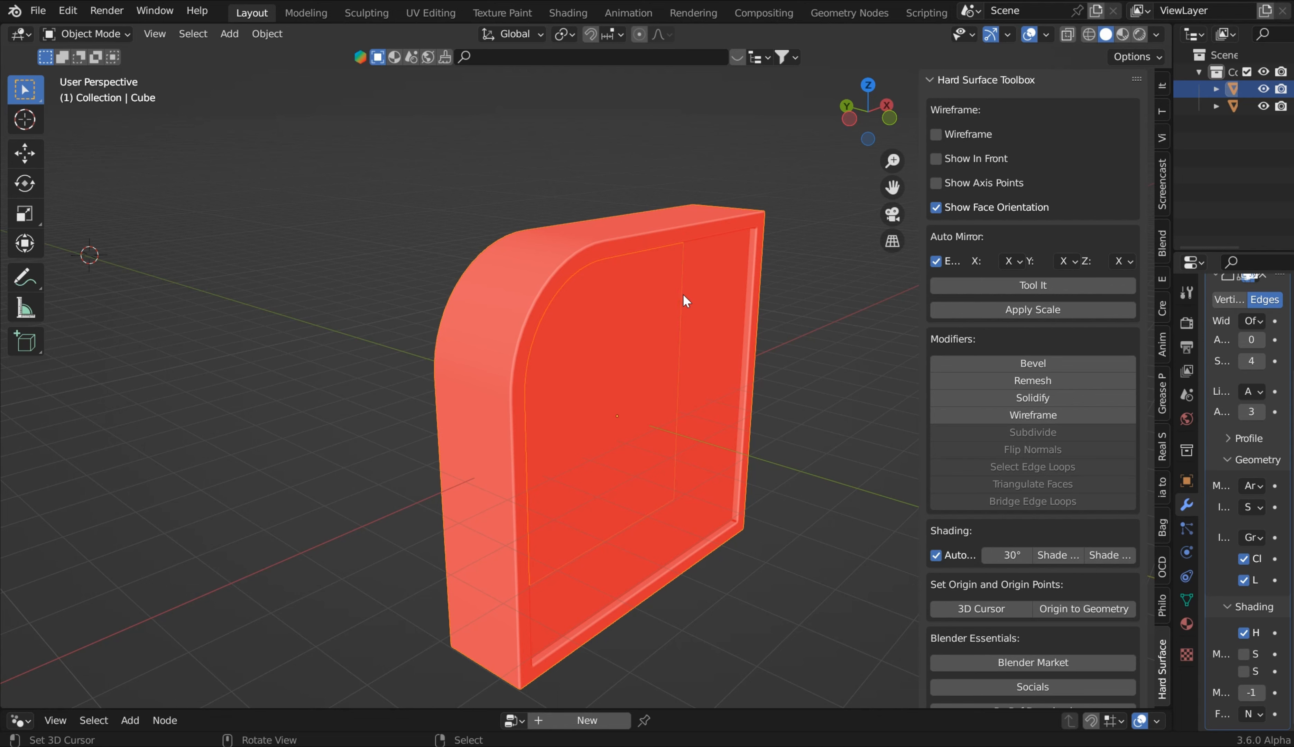
key("Tab")
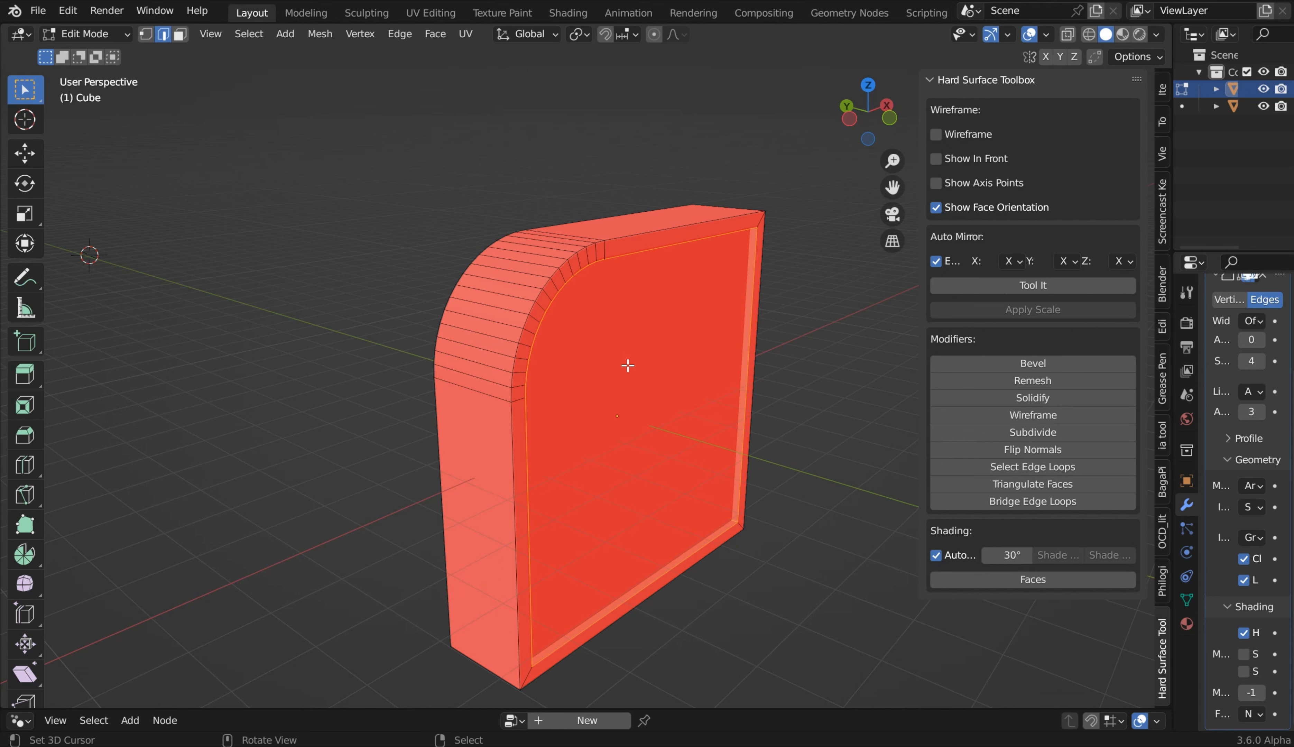
Step: Try flipping the normals of only the frame's currently selected inner faces, and undo the flip
left_click(1036, 452)
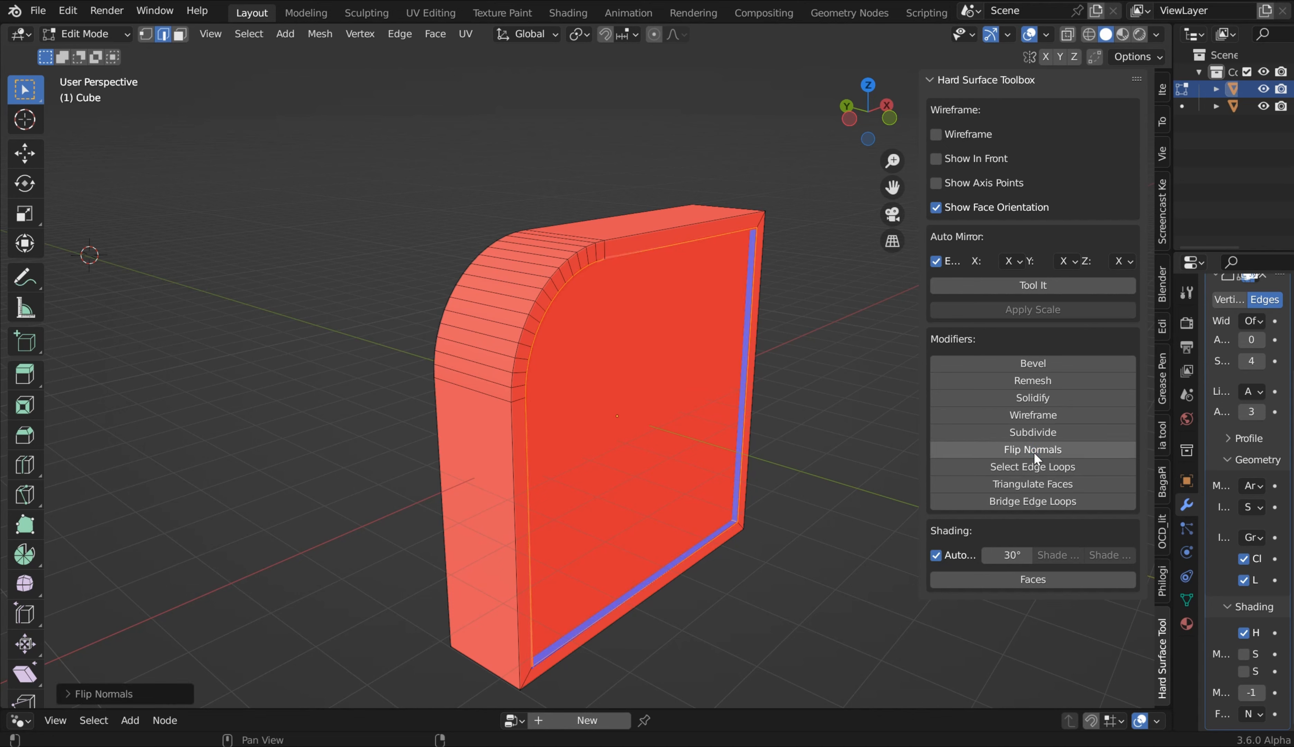
key("Tab")
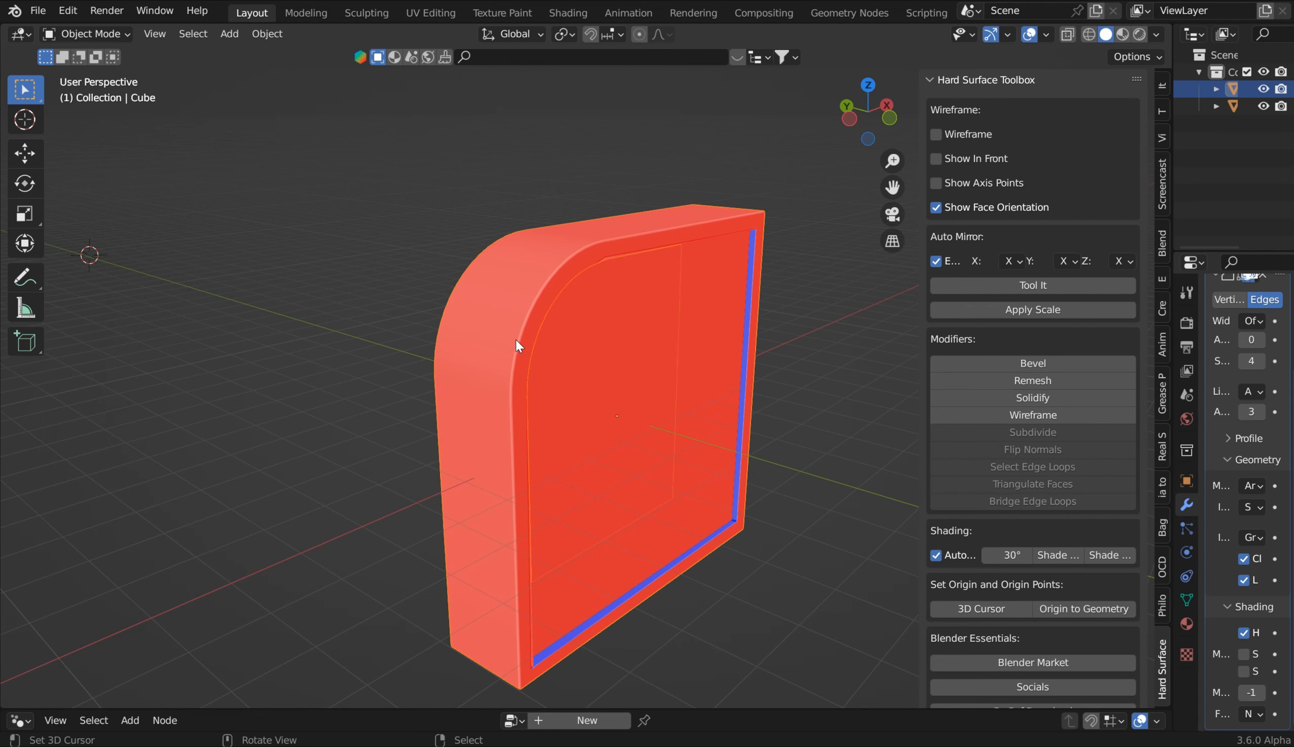
left_click(567, 359)
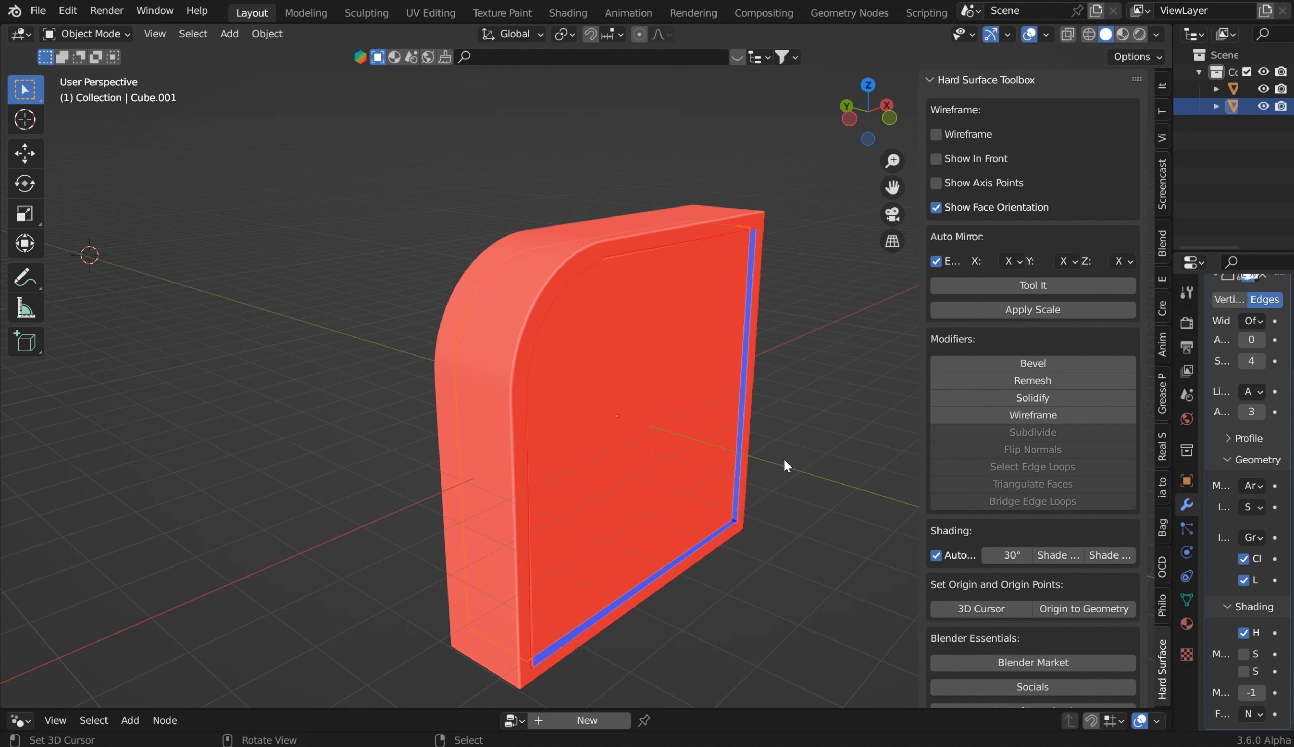
key("Tab")
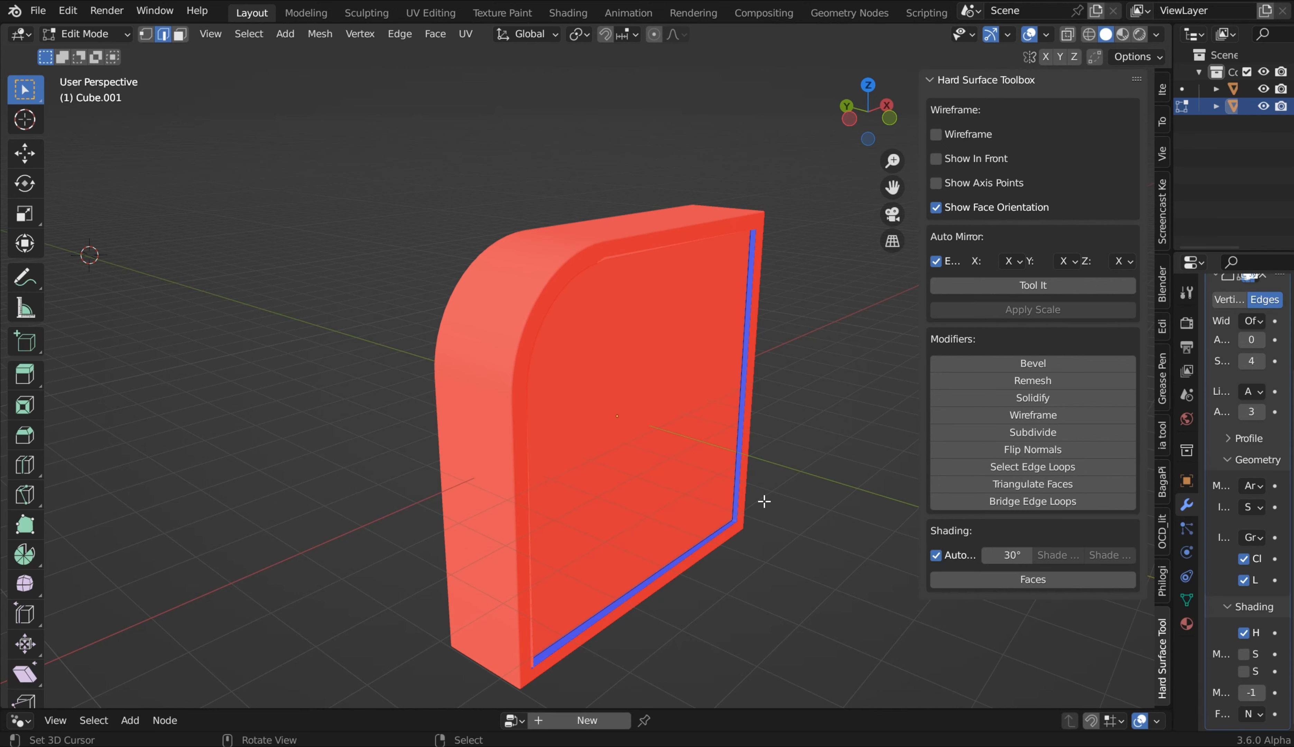
key("ctrl+z")
key("ctrl+z")
key("ctrl+z")
key("ctrl+z")
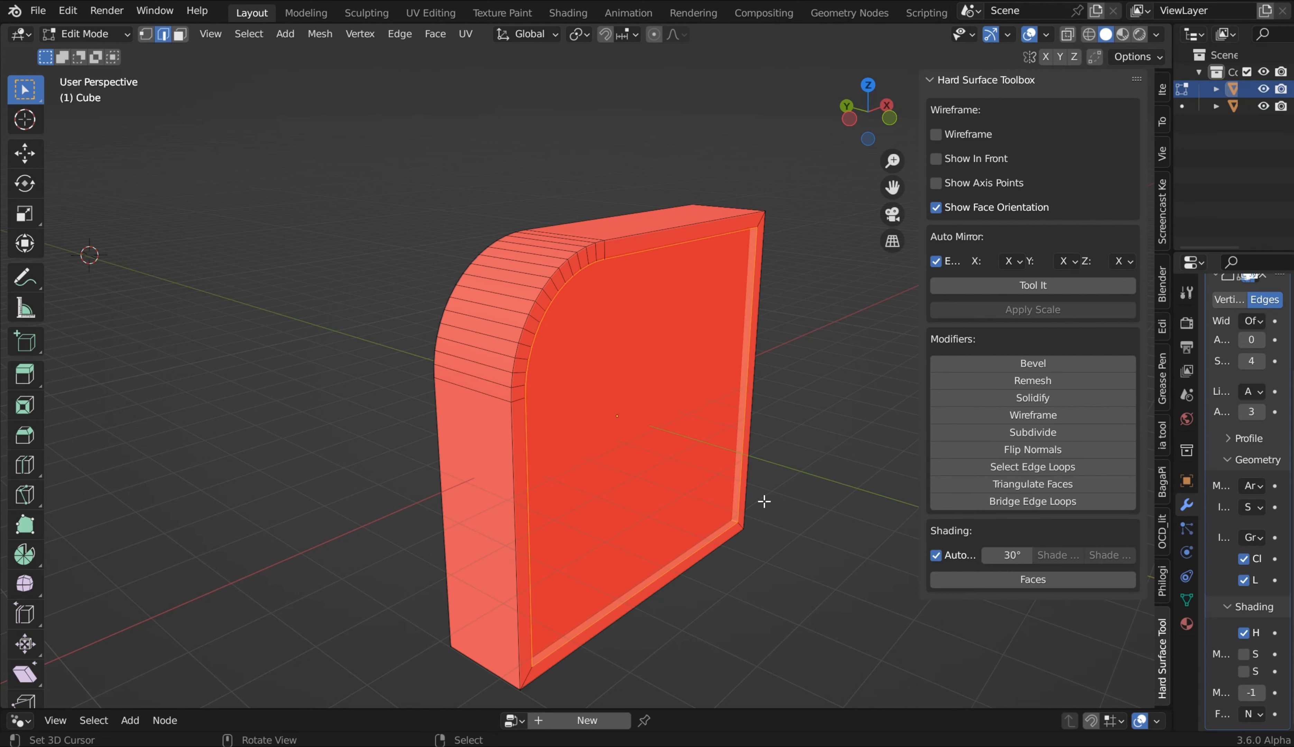
Step: Flip the normals of the whole frame mesh and of the inner panel's mesh
left_click(1031, 449)
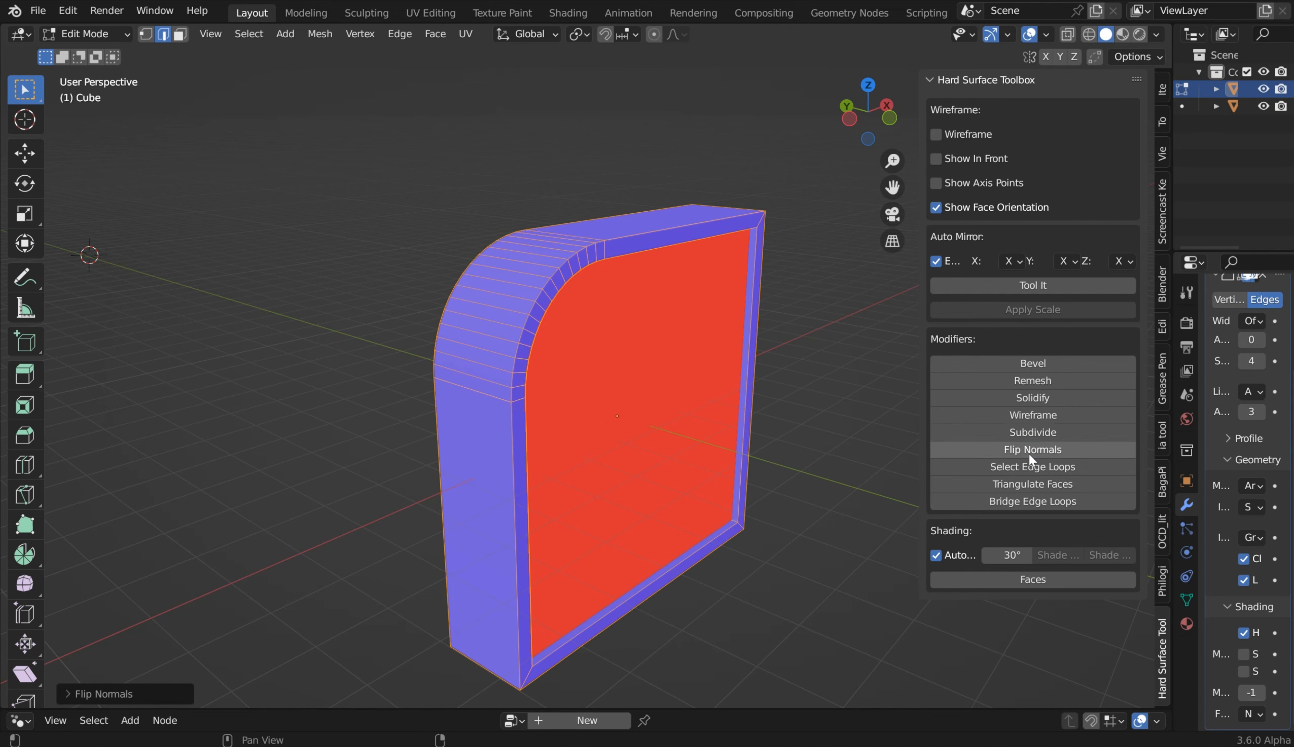
key("Tab")
left_click(678, 323)
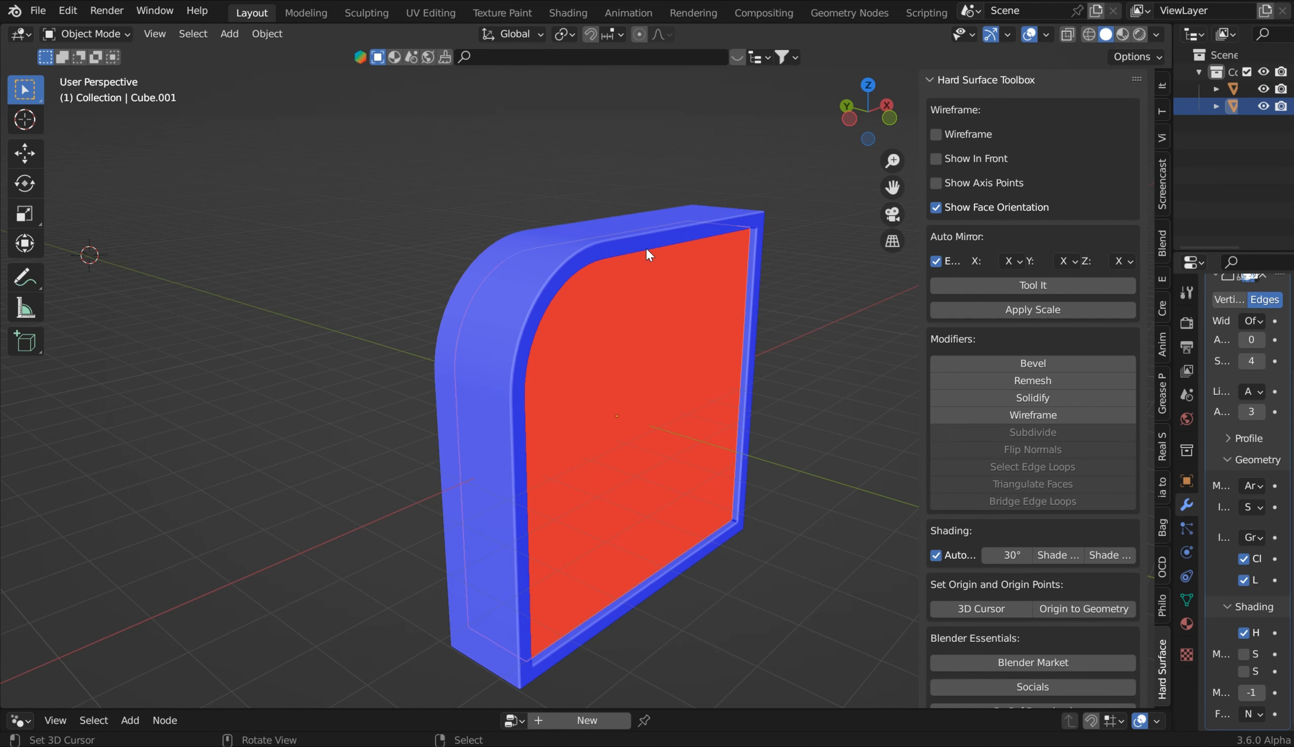
key("Tab")
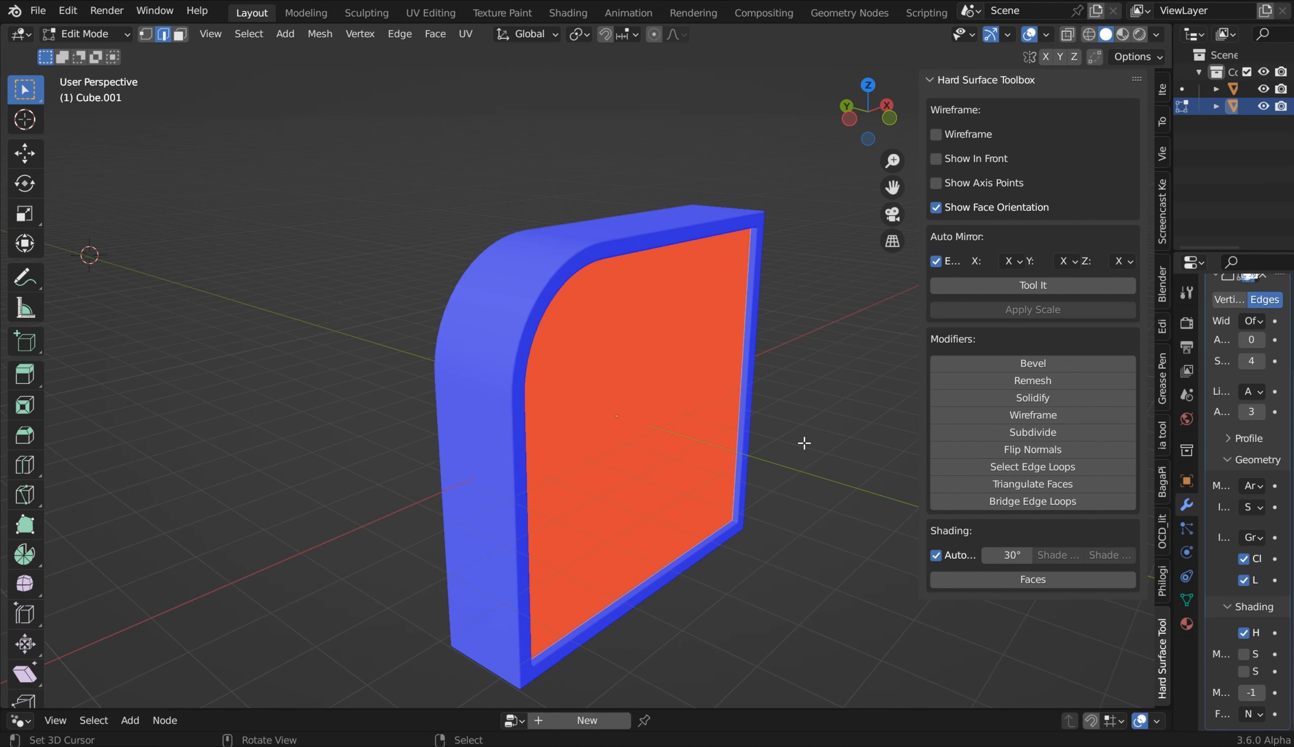
left_click(1009, 449)
key("Tab")
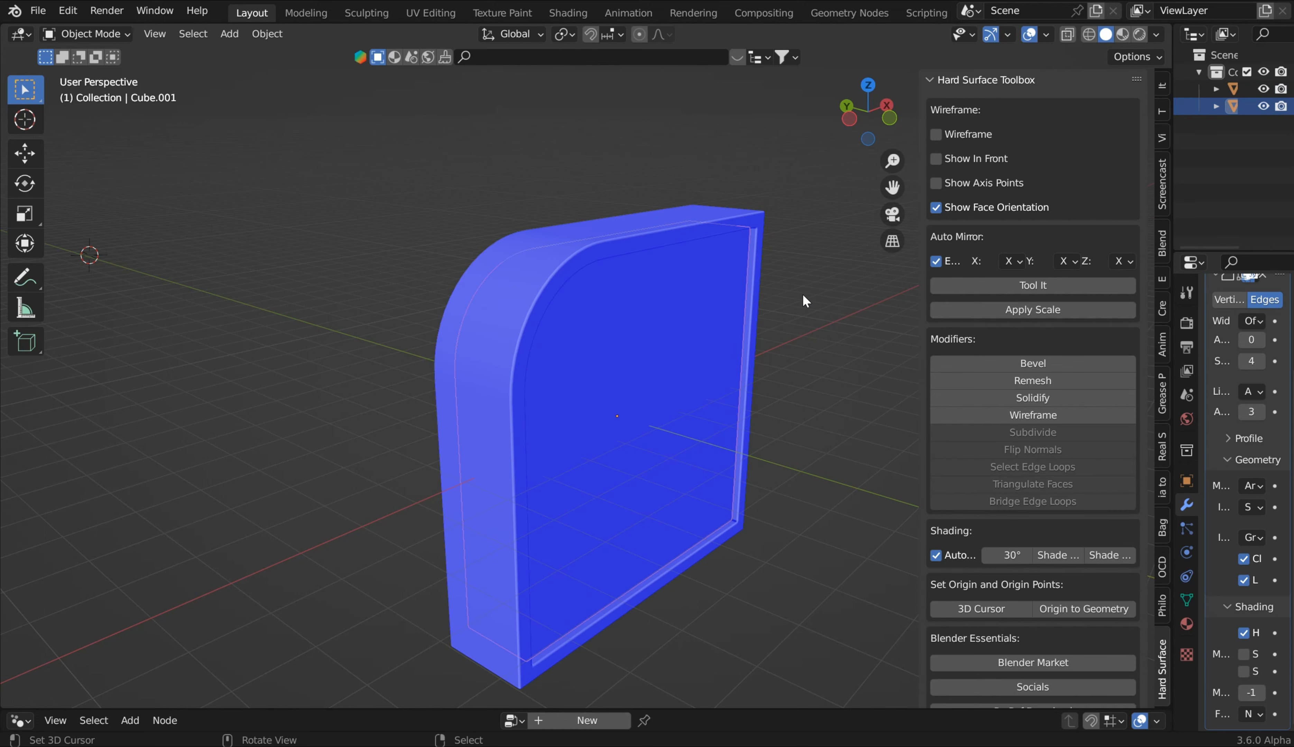
Step: Open the Normals options for the inner panel's mesh in Edit Mode and return to Object Mode
middle_click_drag(788, 290, 696, 362)
key("Tab")
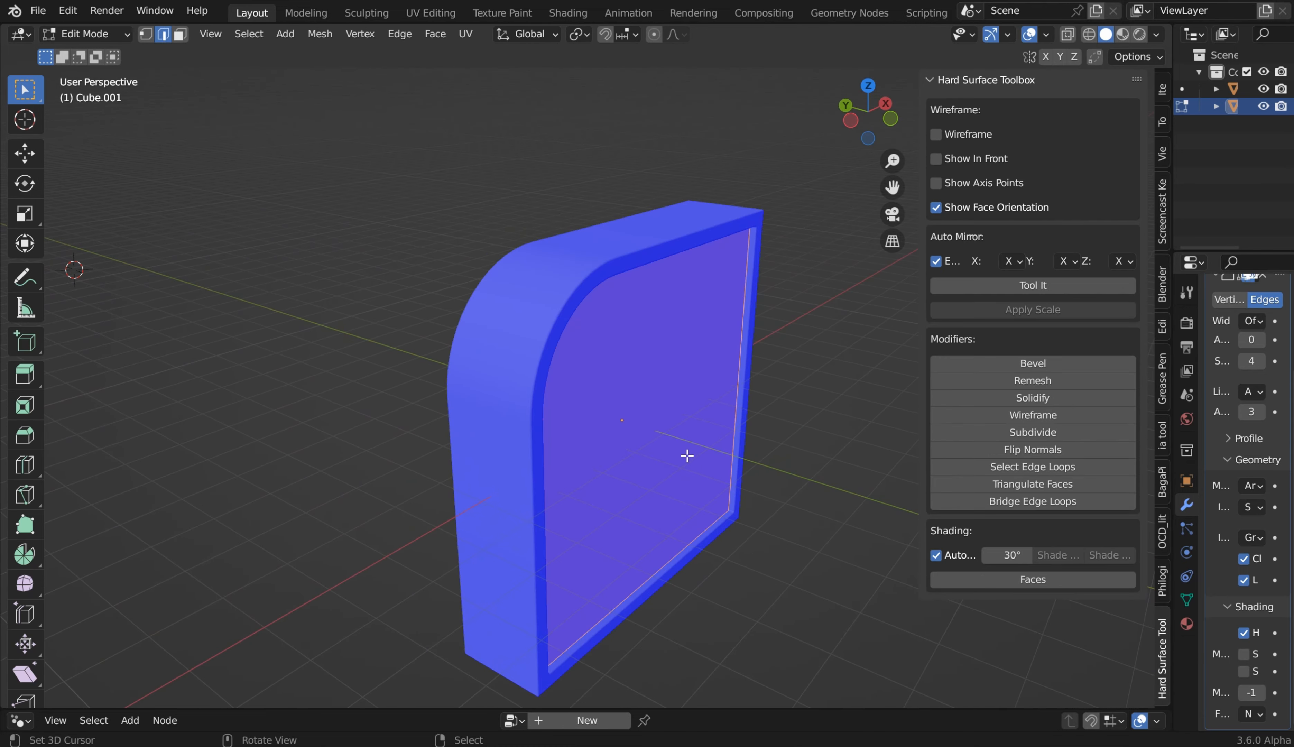
key("alt+n")
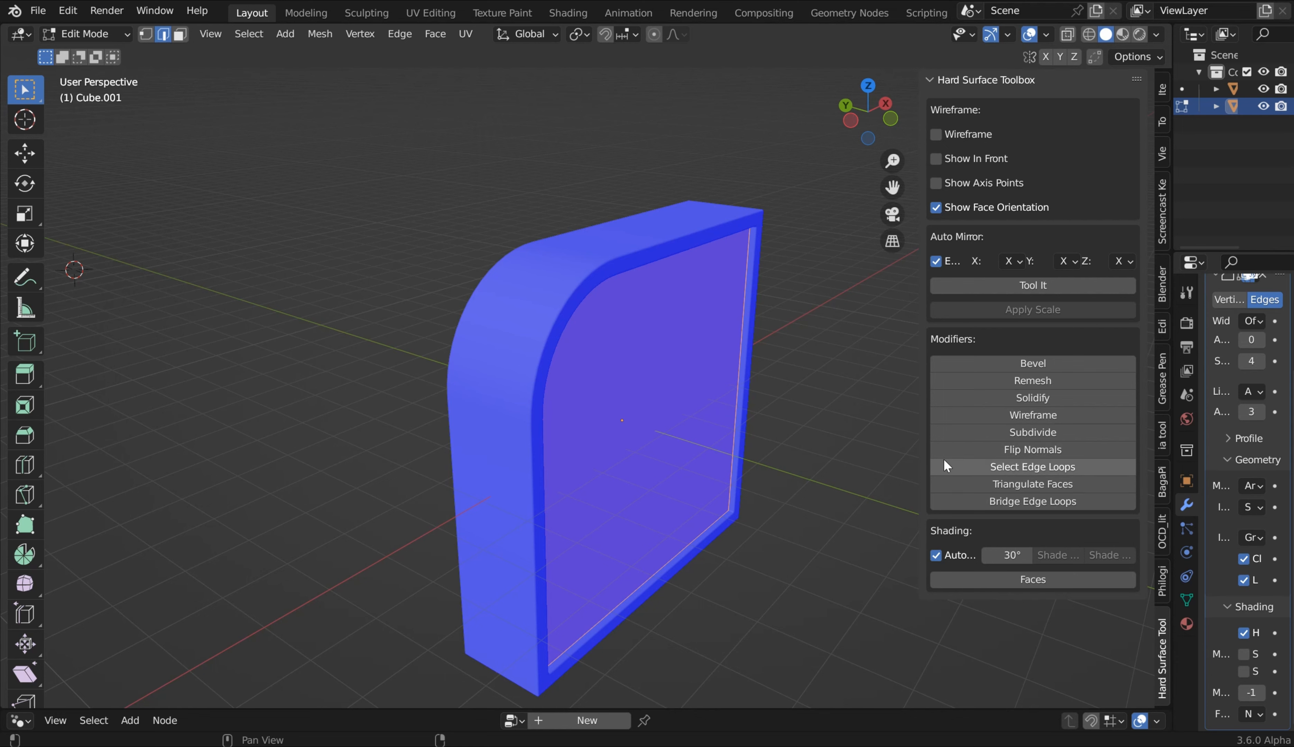
middle_click_drag(840, 439, 820, 422)
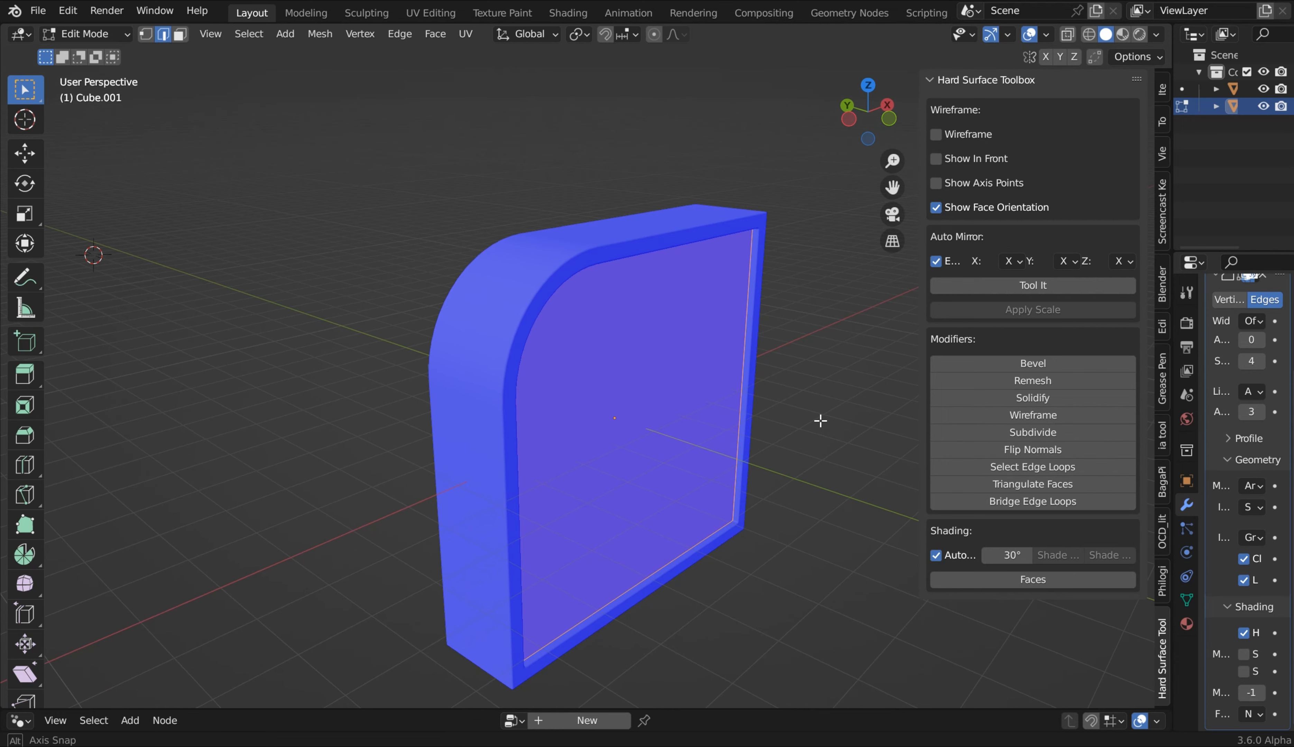
key("Tab")
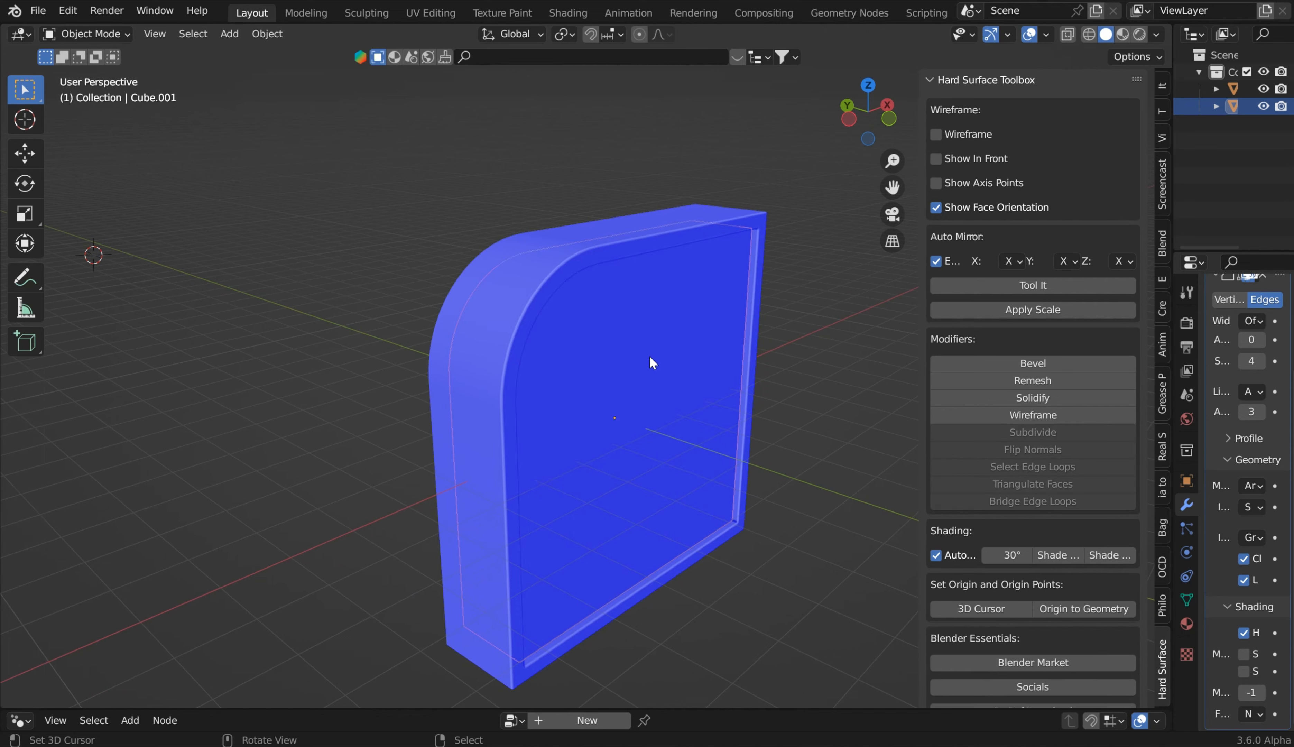
Step: Turn off Show Face Orientation in the viewport
middle_click_drag(660, 337, 644, 324)
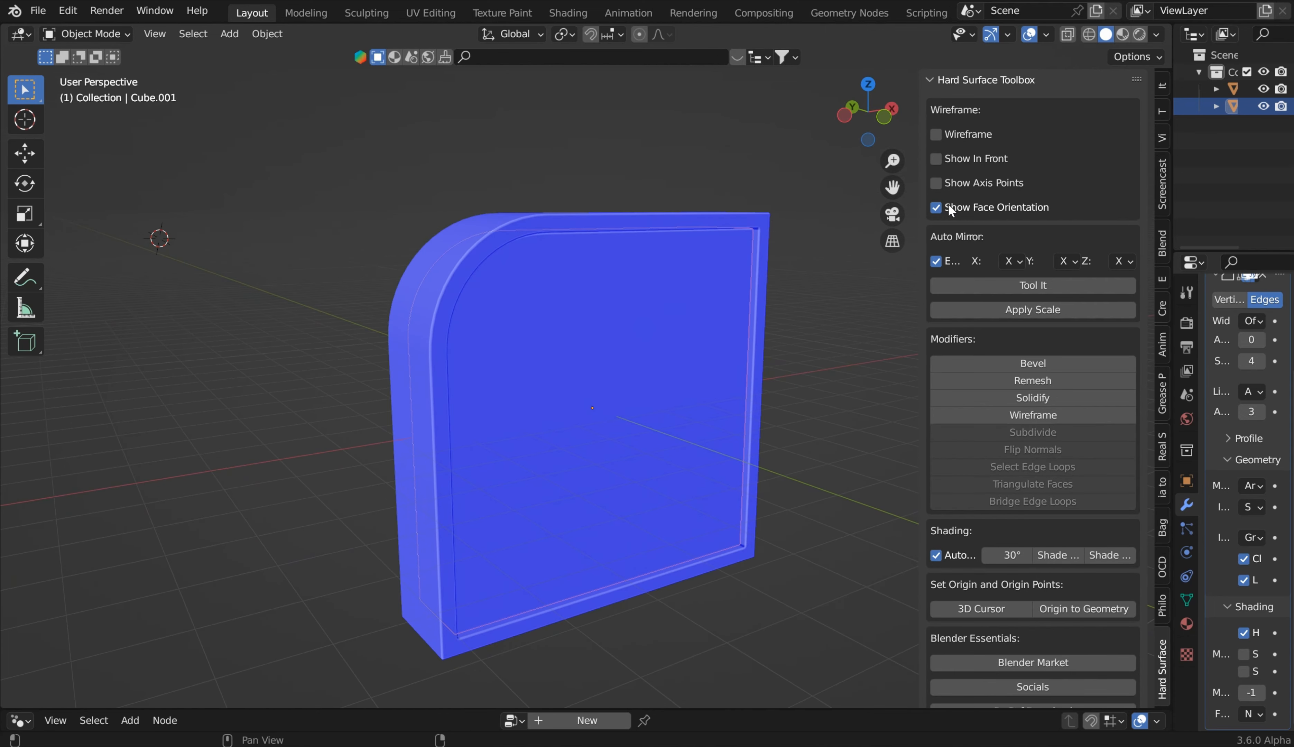
left_click(937, 206)
mouse_move(779, 291)
middle_mouse_down()
mouse_move(751, 292)
mouse_move(765, 278)
middle_mouse_up()
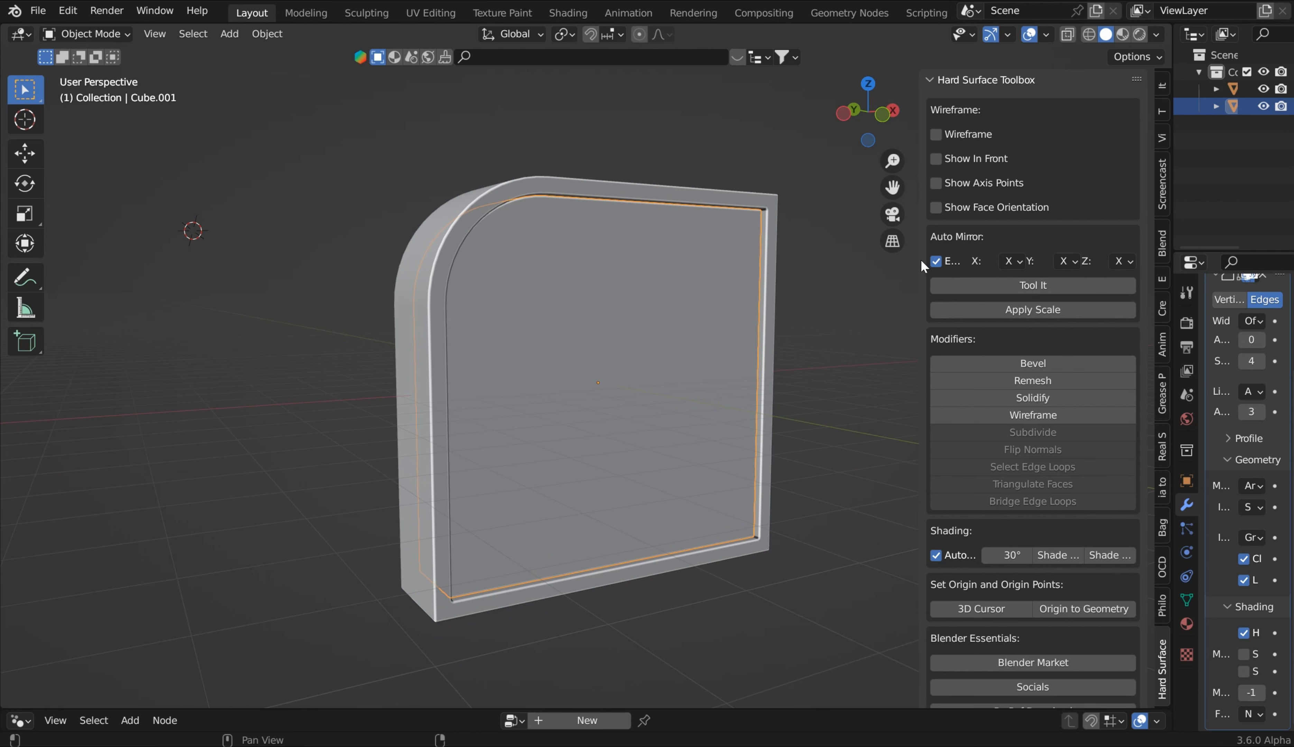
Step: Widen the toolbox sidebar to read the full Auto Mirror options, and narrow it back
left_click_drag(921, 259, 741, 264)
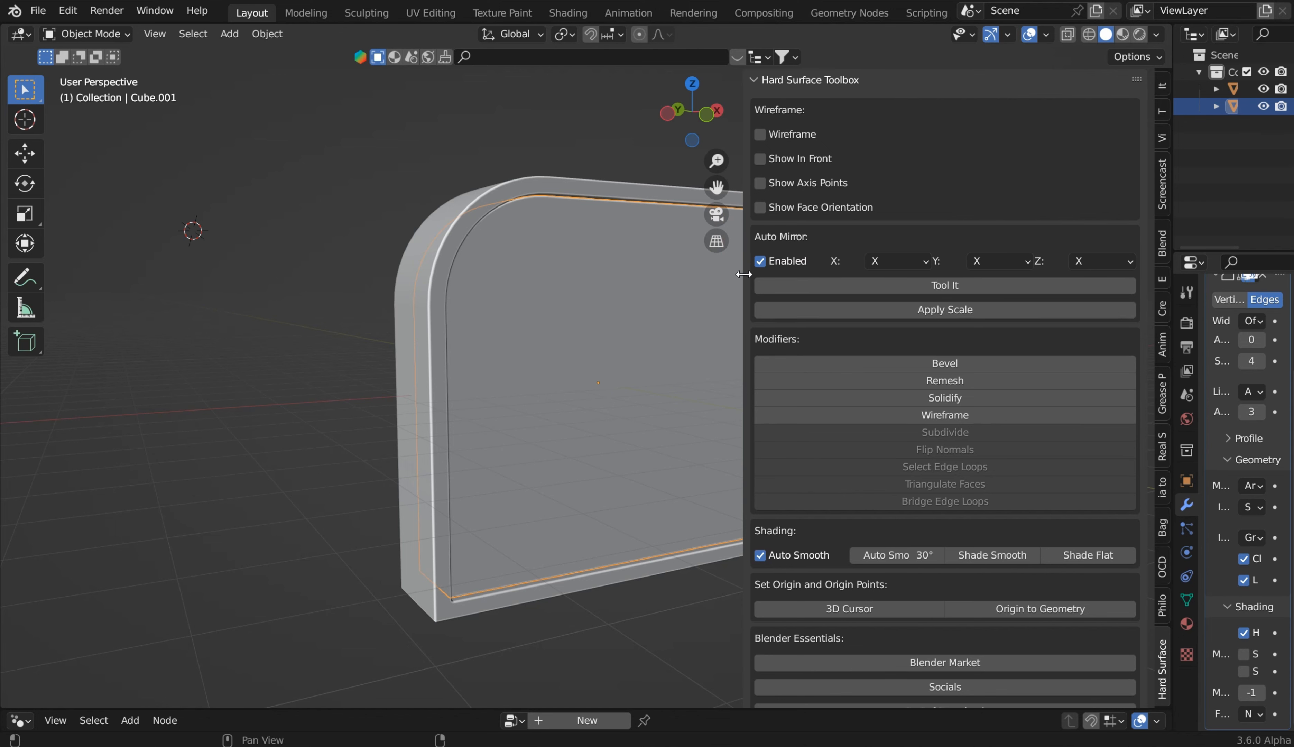
left_click_drag(742, 274, 928, 276)
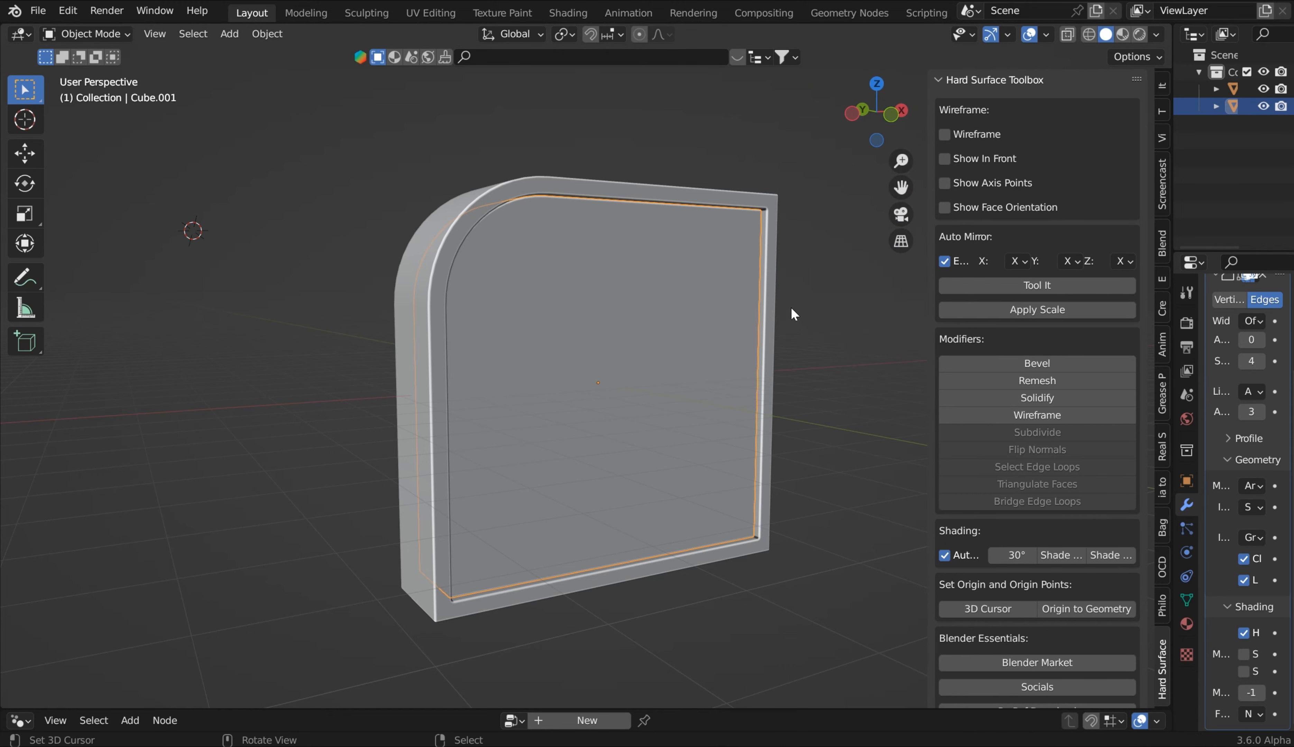
middle_click_drag(793, 313, 811, 329)
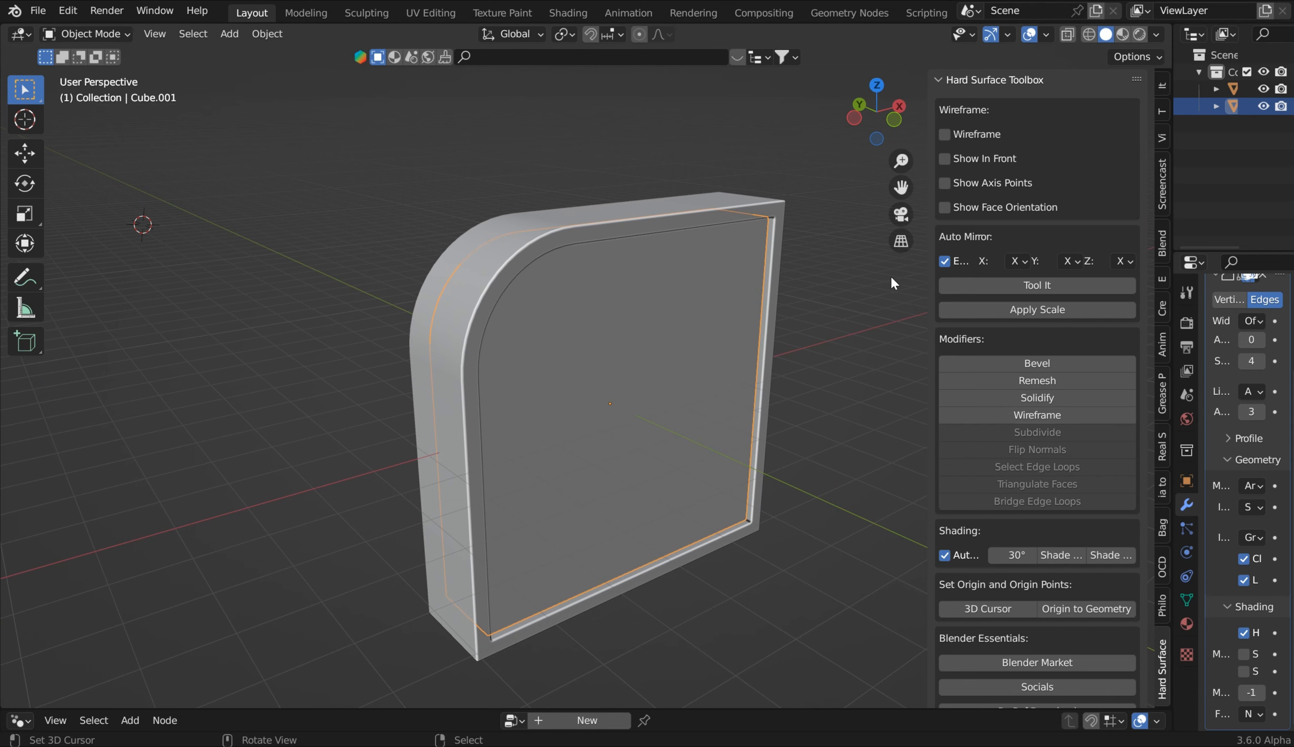
middle_click_drag(783, 302, 747, 299)
middle_click_drag(787, 357, 775, 357)
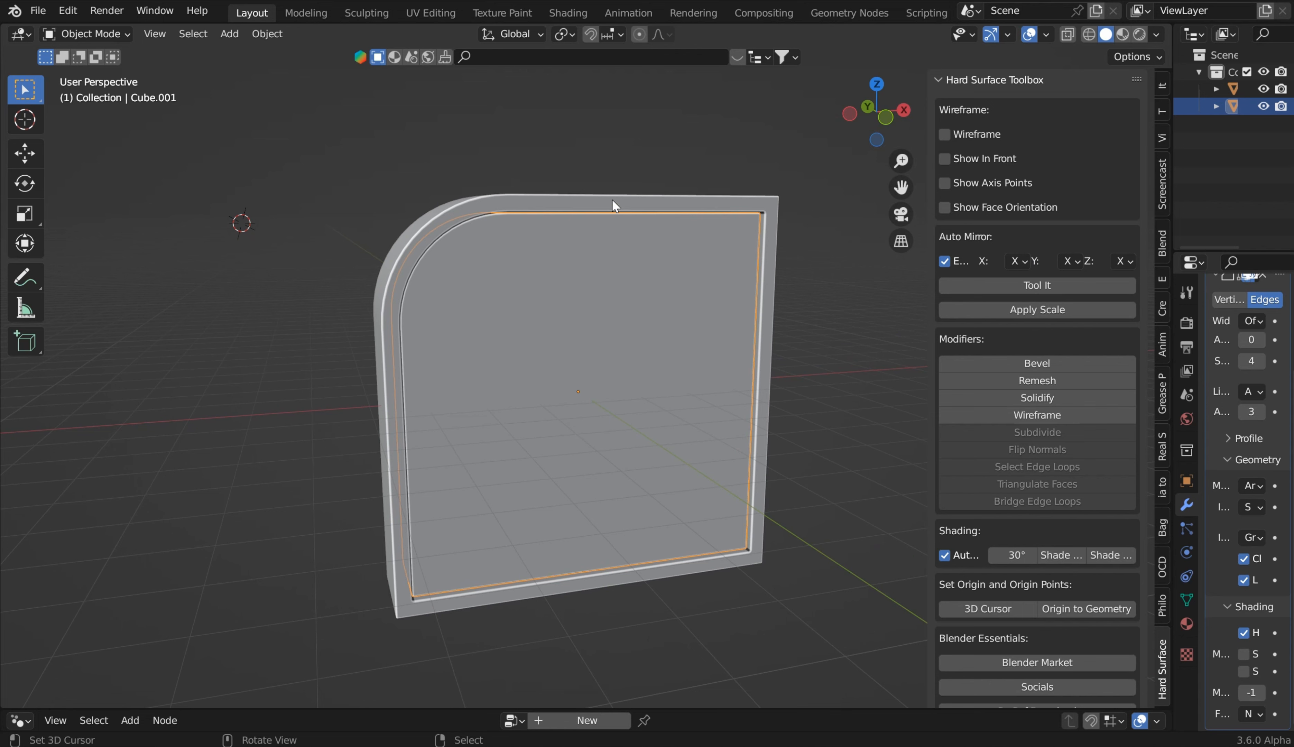
Step: Mirror the inner panel along the Z axis with Auto Mirror
middle_click_drag(622, 508, 549, 308)
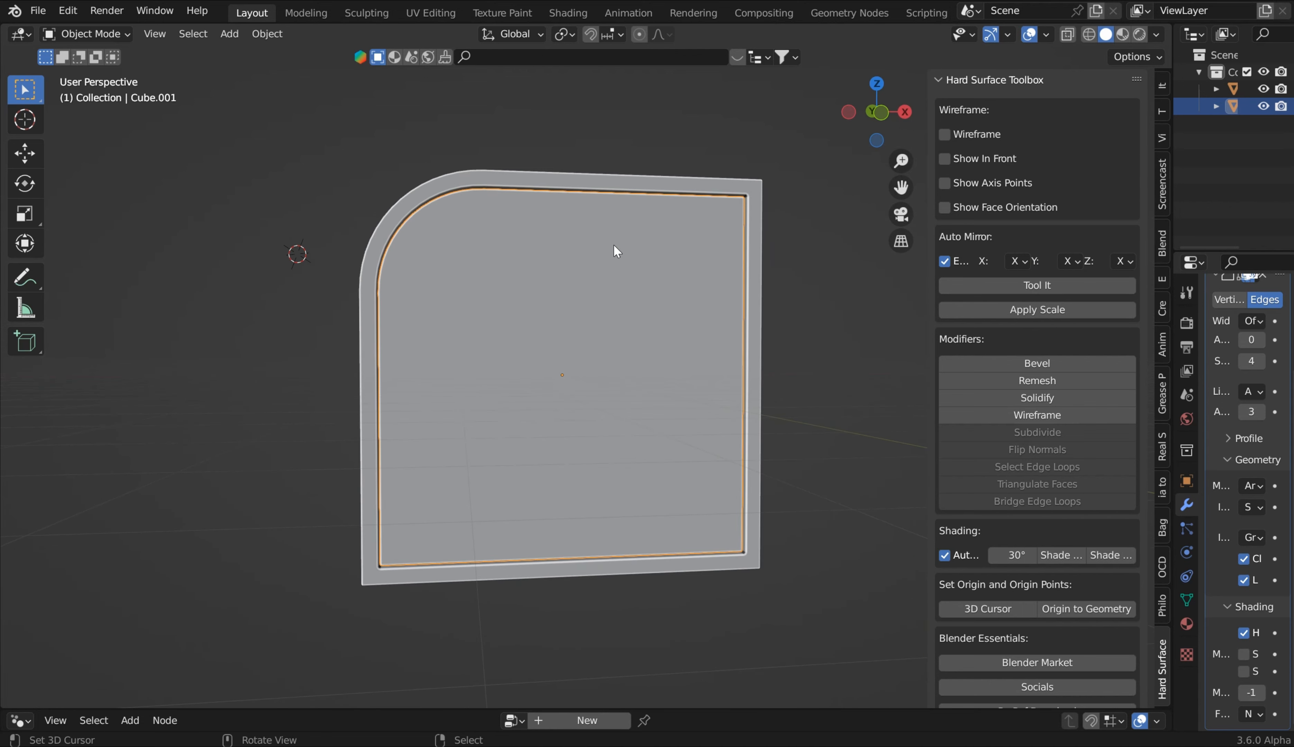
left_click(1018, 261)
left_click(1017, 319)
left_click(983, 292)
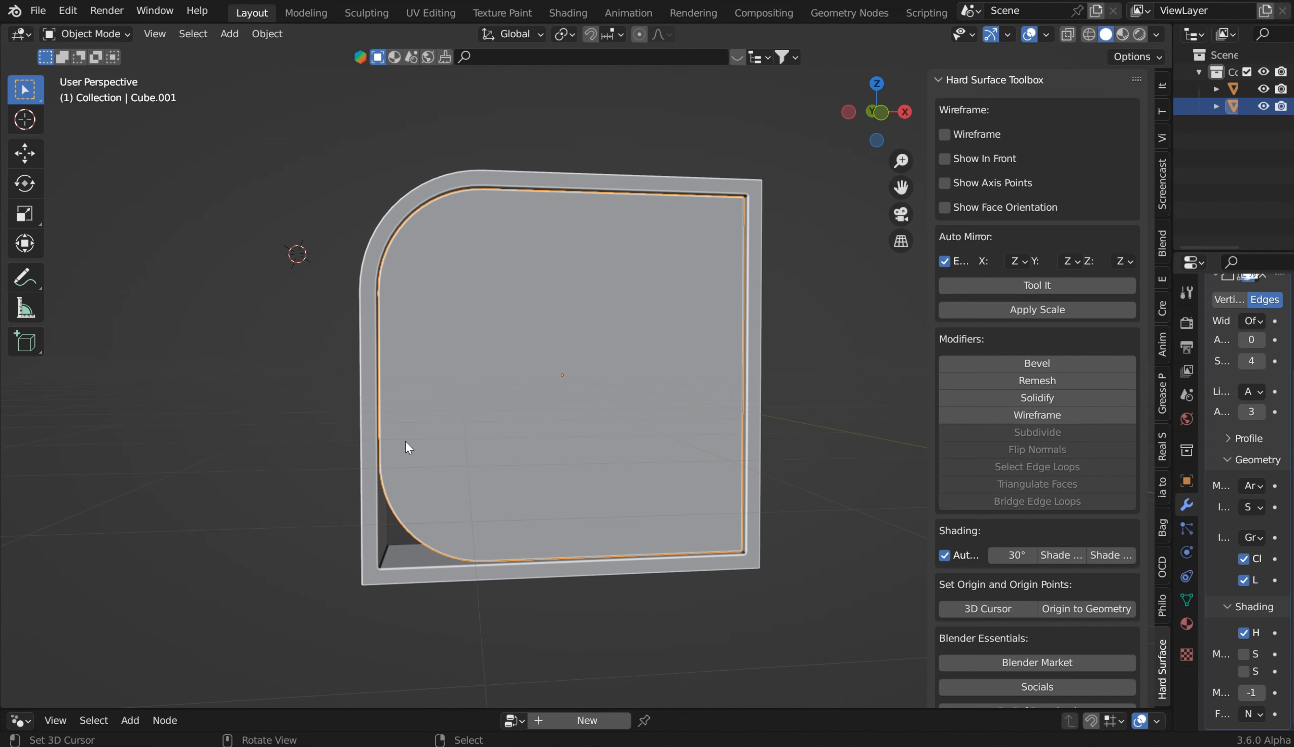
Step: Select the outer frame and mirror it along the Z axis with Auto Mirror
middle_click_drag(490, 329, 543, 283)
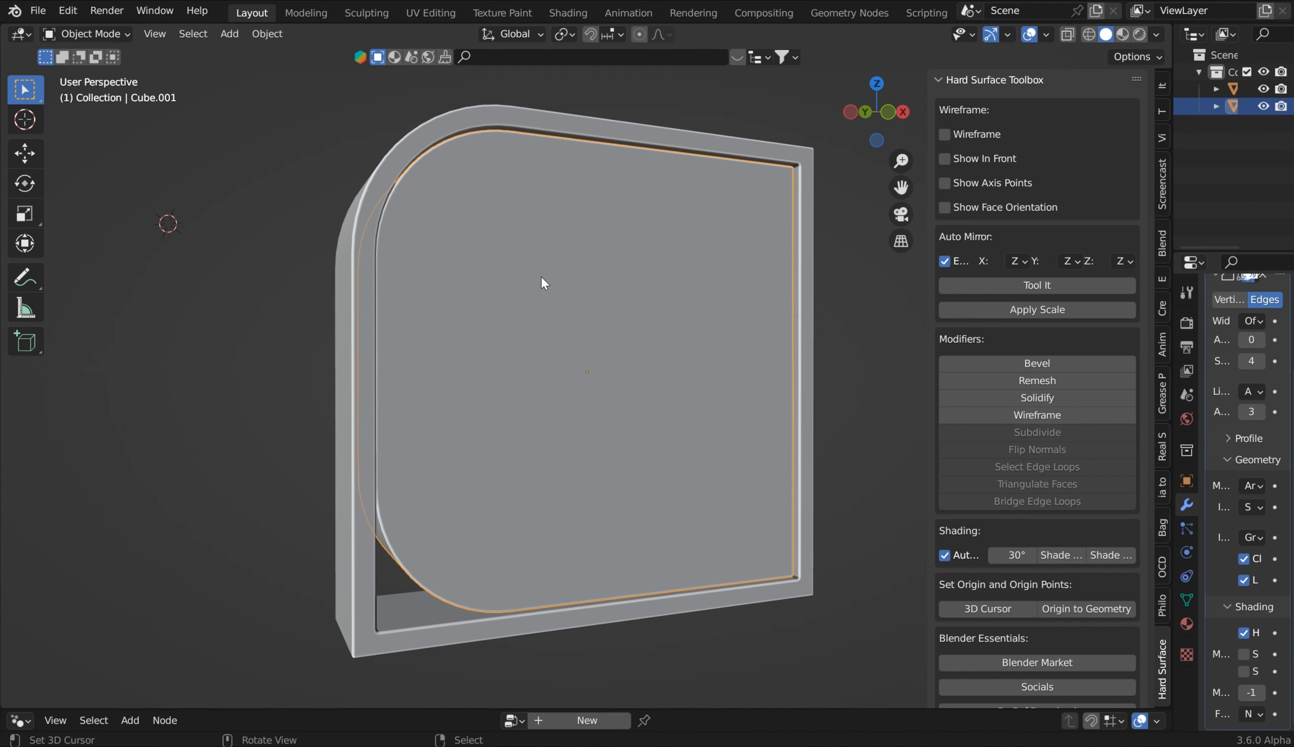
left_click(386, 628, "shift")
middle_click_drag(416, 569, 360, 479)
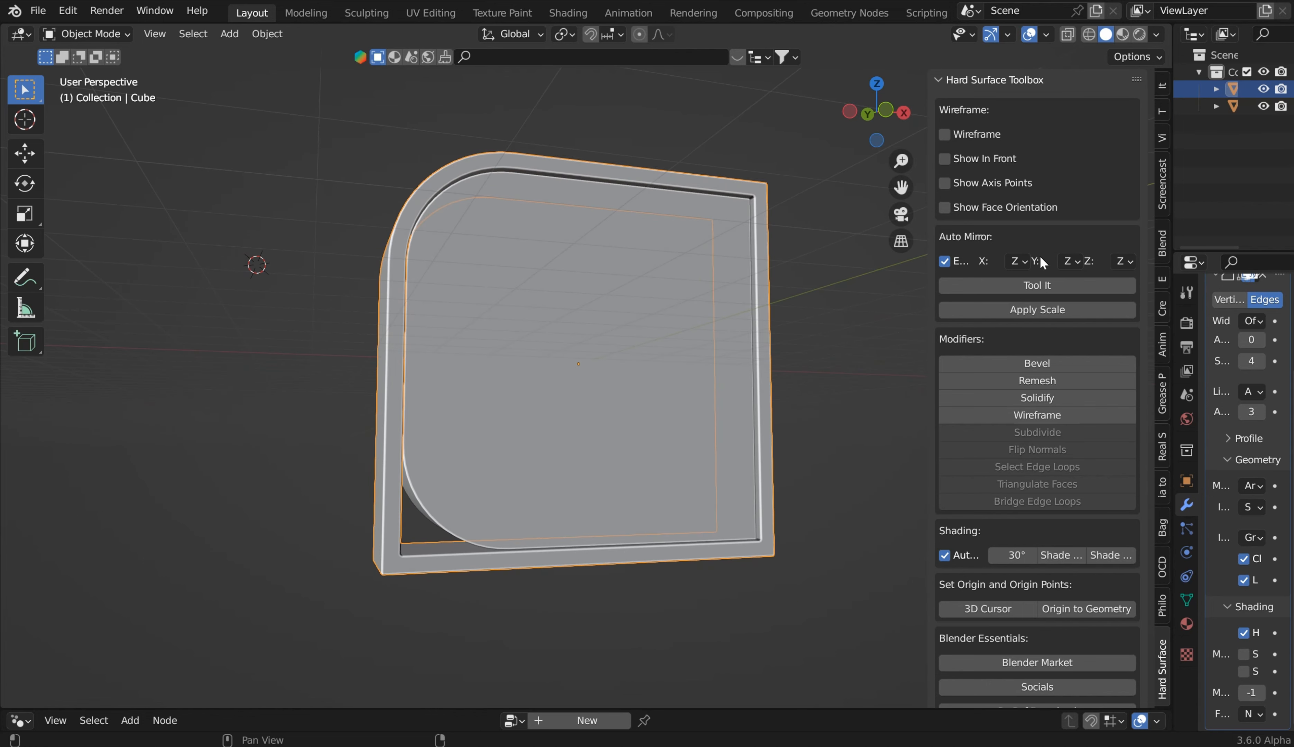
left_click(1038, 284)
Step: Mirror the outer frame along the Y axis with Auto Mirror
middle_click_drag(557, 464, 537, 312)
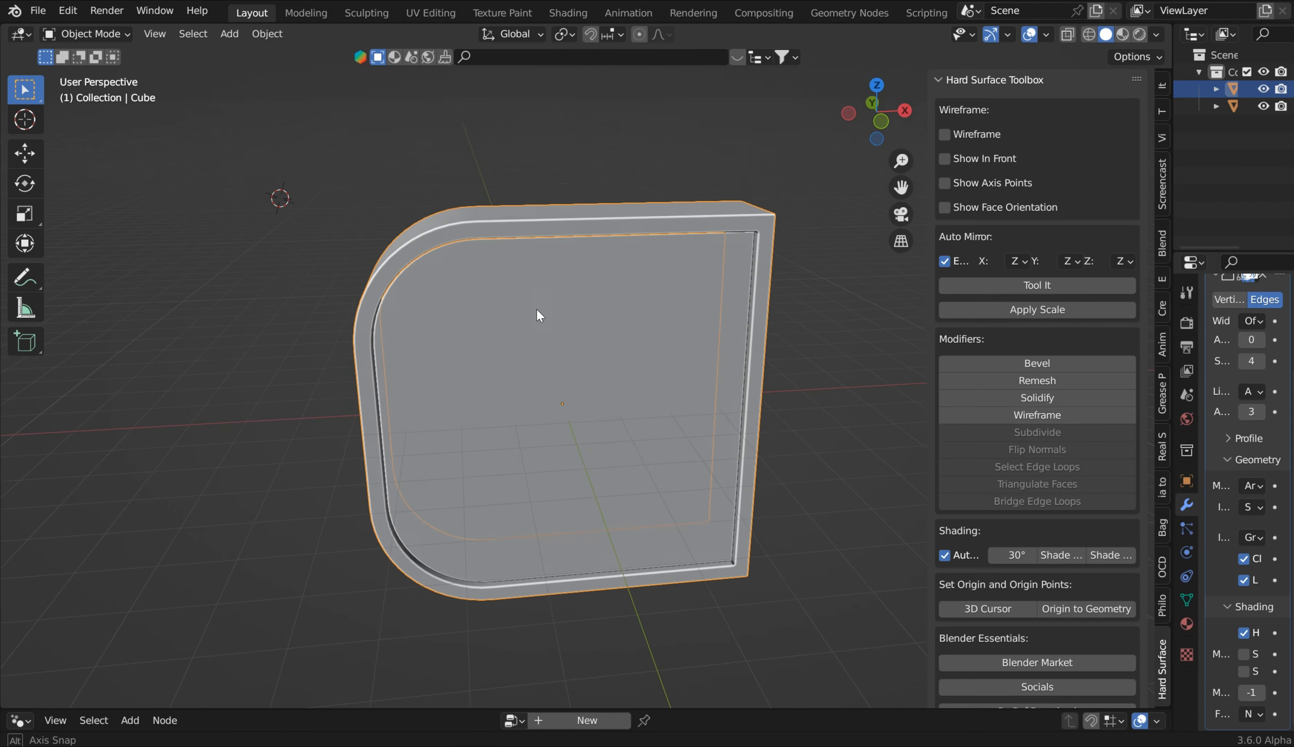
left_click(1016, 261)
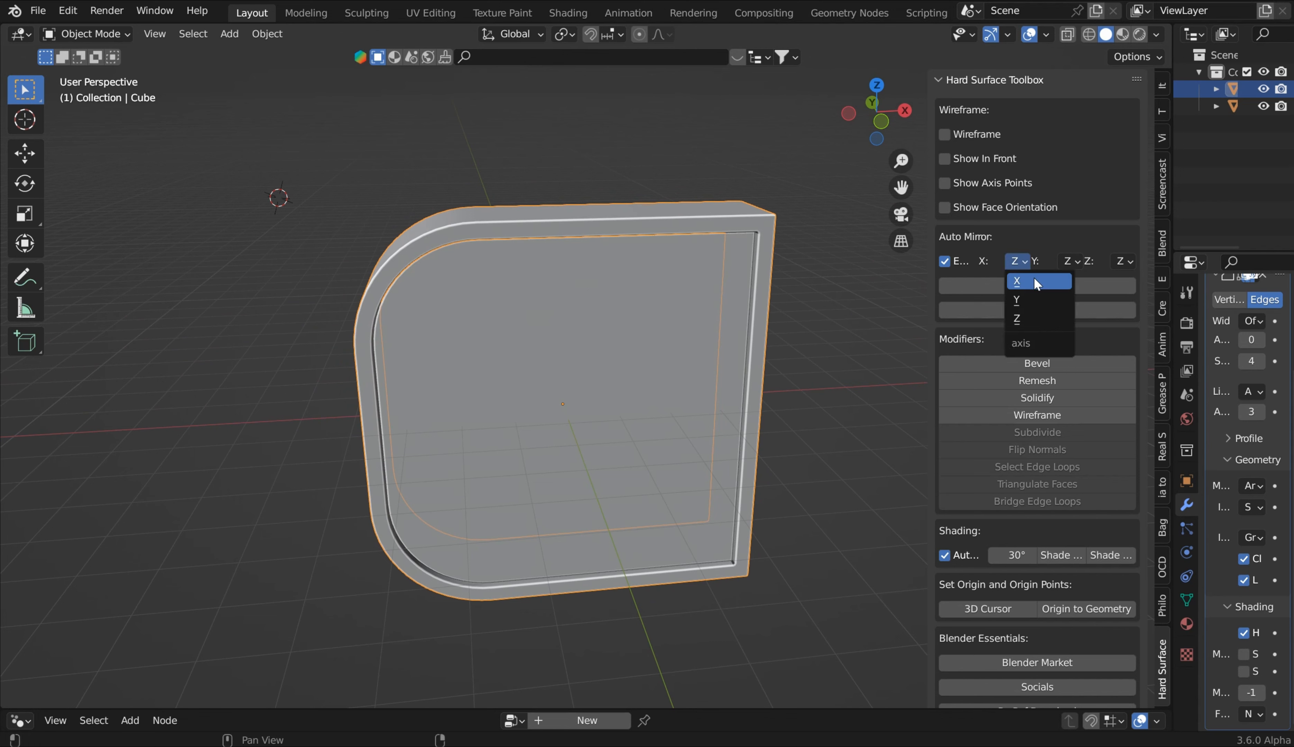
left_click(1034, 294)
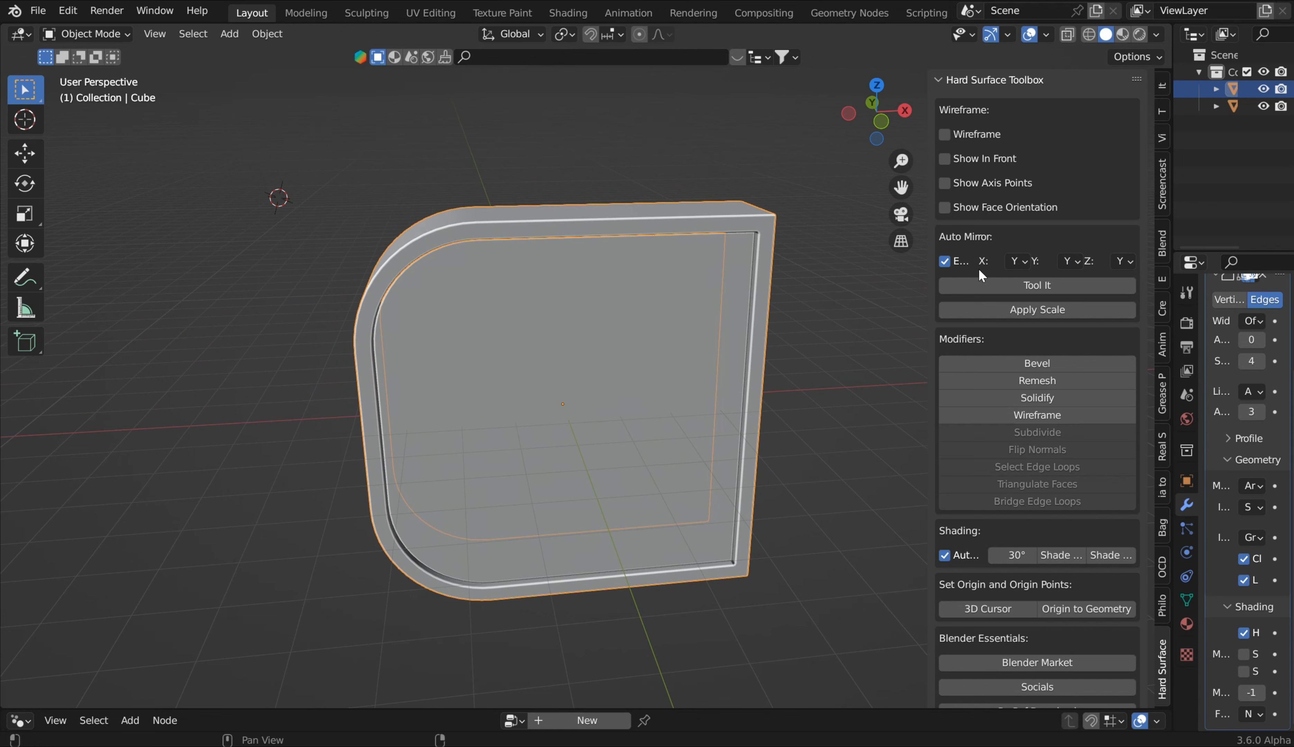
left_click(998, 284)
Step: Set the Auto Mirror axis to X and mirror both the outer frame and the inner panel
left_click(1022, 261)
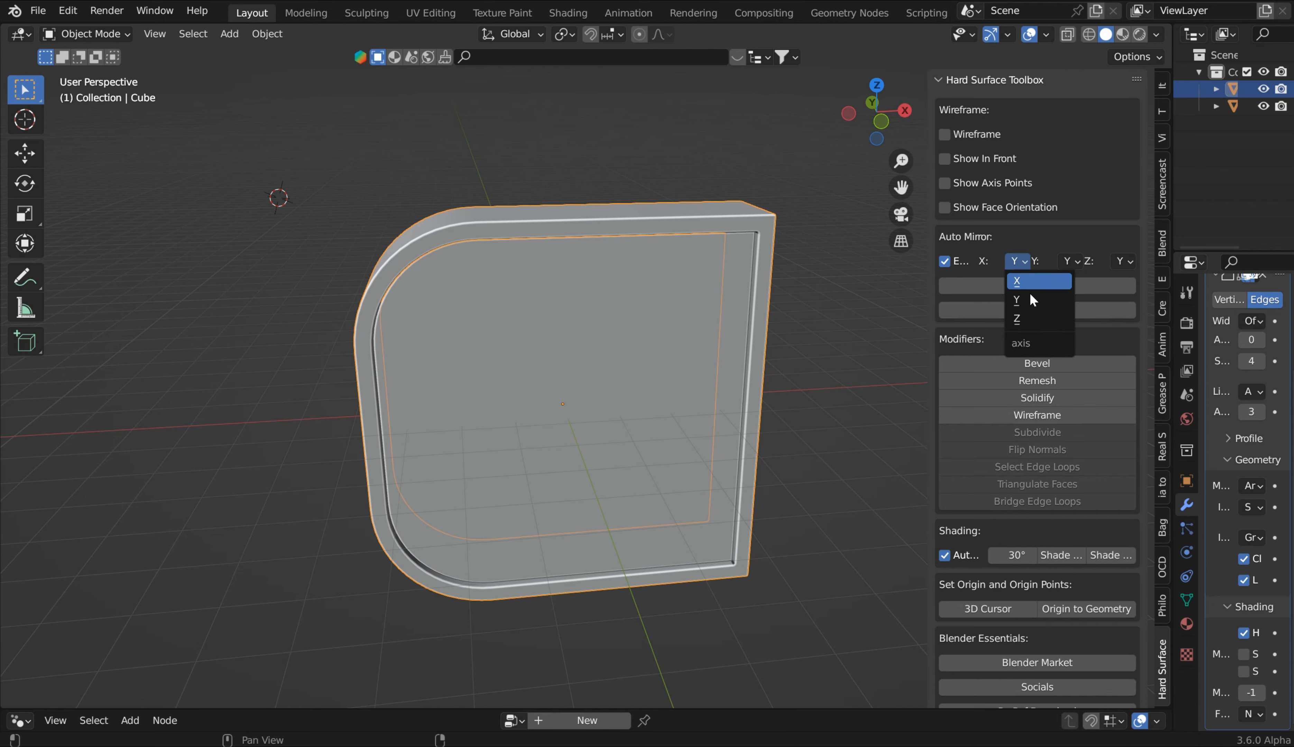
left_click(1029, 279)
middle_click_drag(698, 309, 501, 272)
left_click(422, 228)
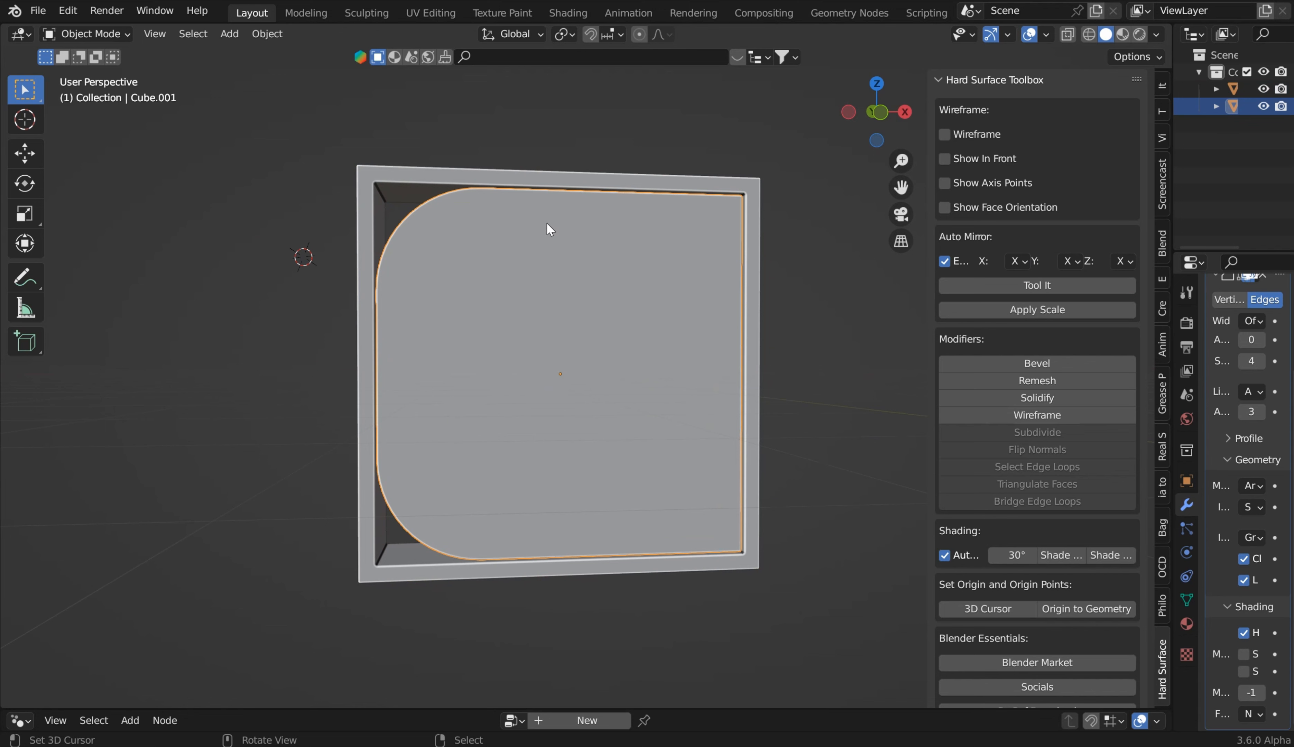
left_click(1008, 290)
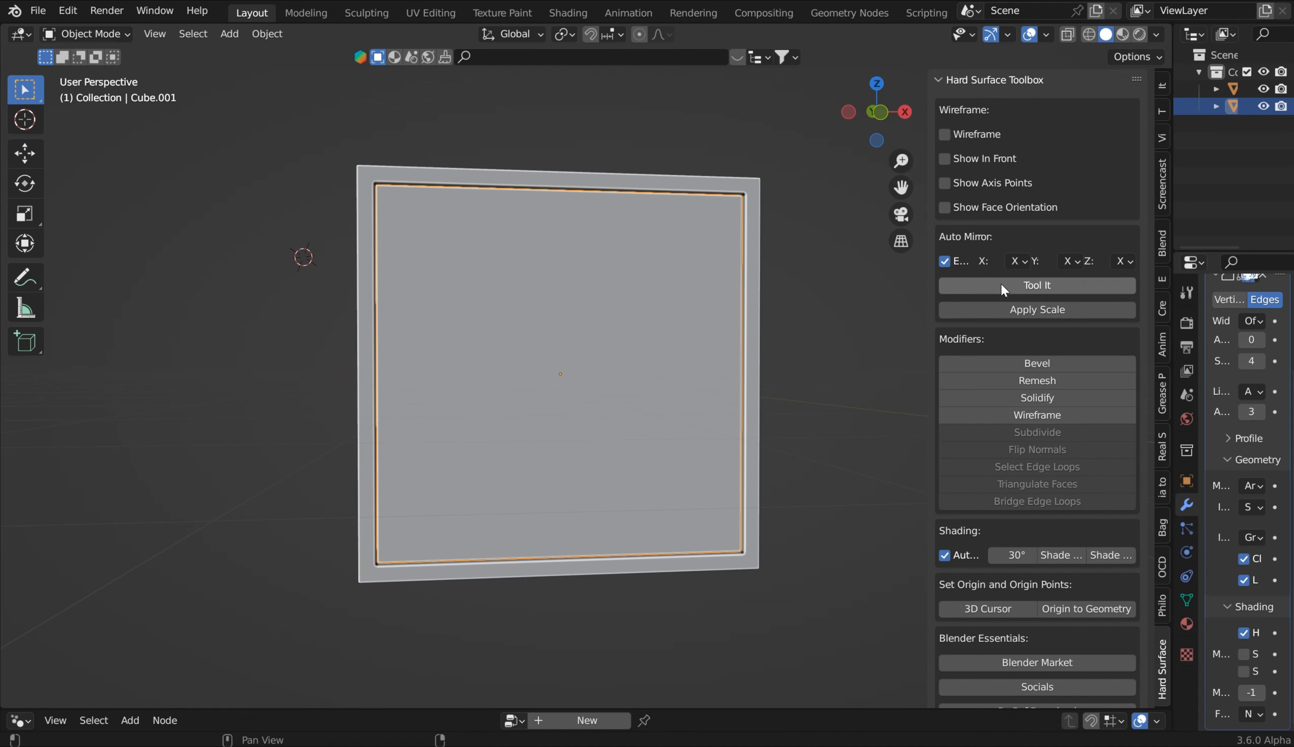
Step: Apply the location, rotation and scale of the framed panel model and check the applied transform options
middle_click_drag(667, 196, 560, 301)
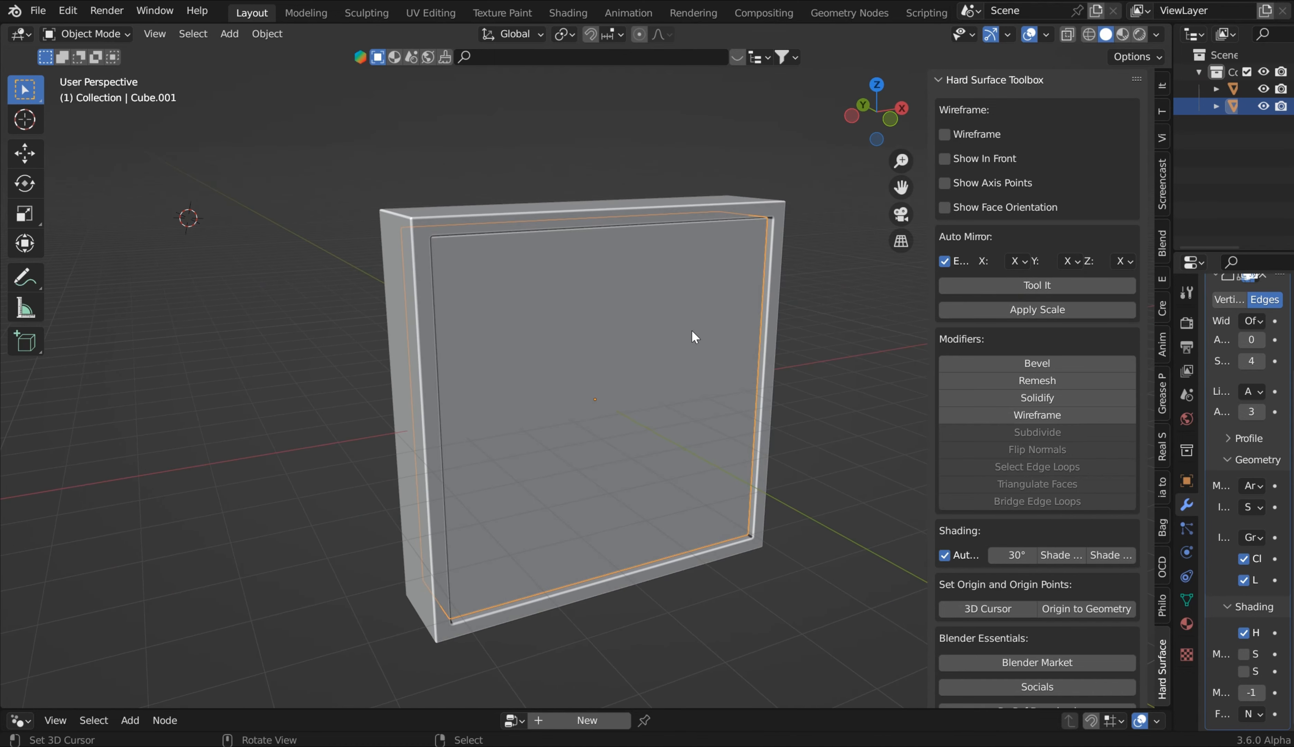
left_click(1007, 311)
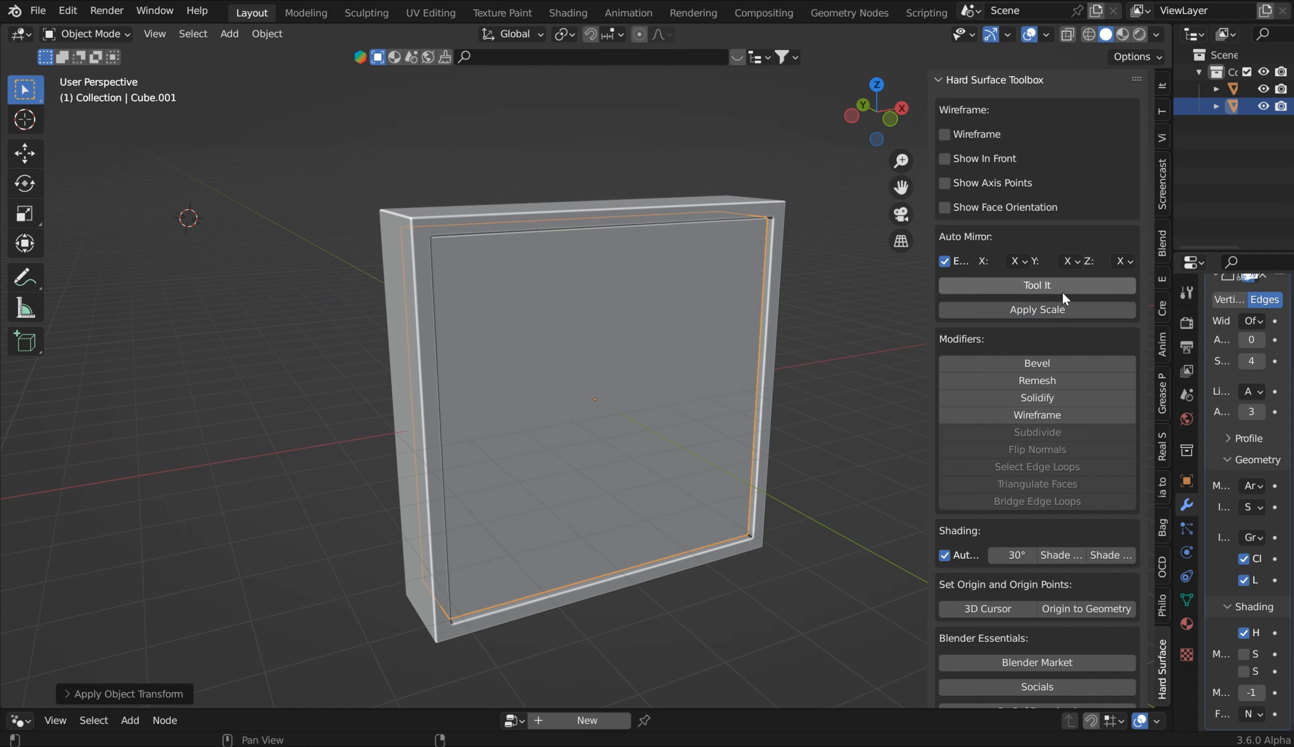
left_click(69, 695)
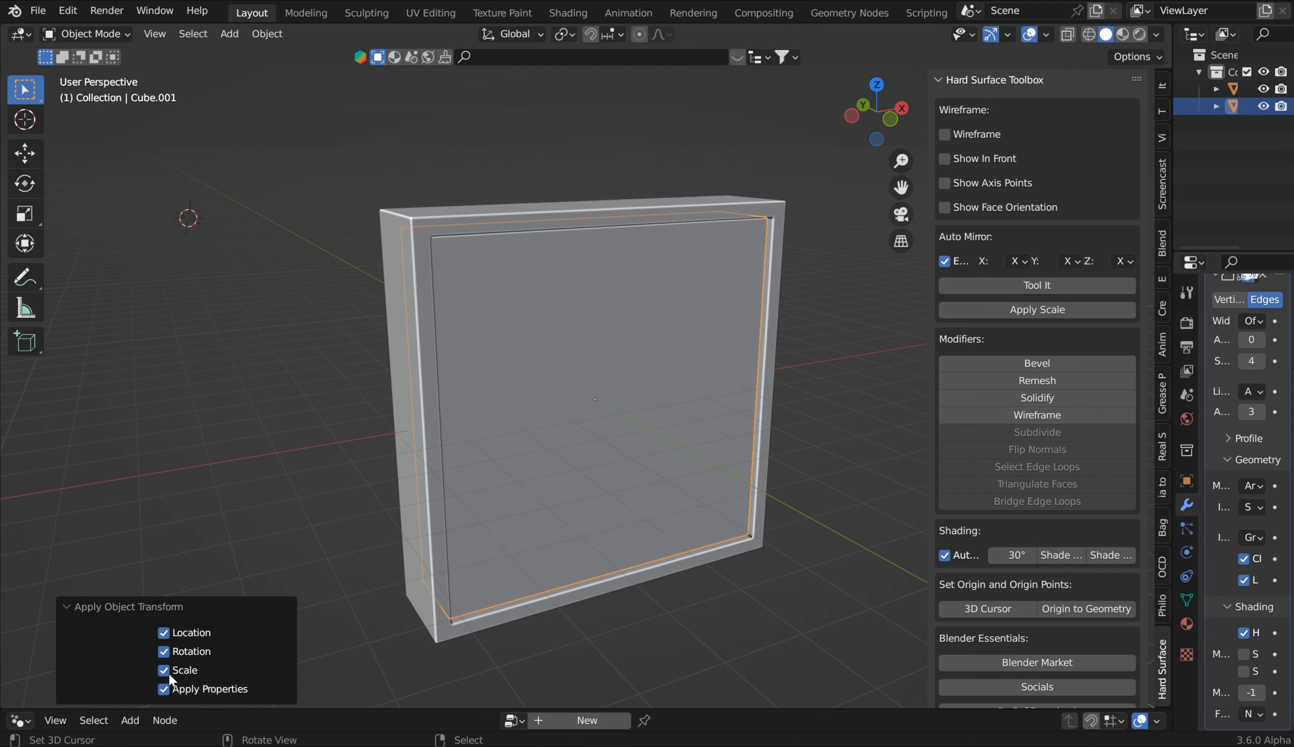
left_click(71, 611)
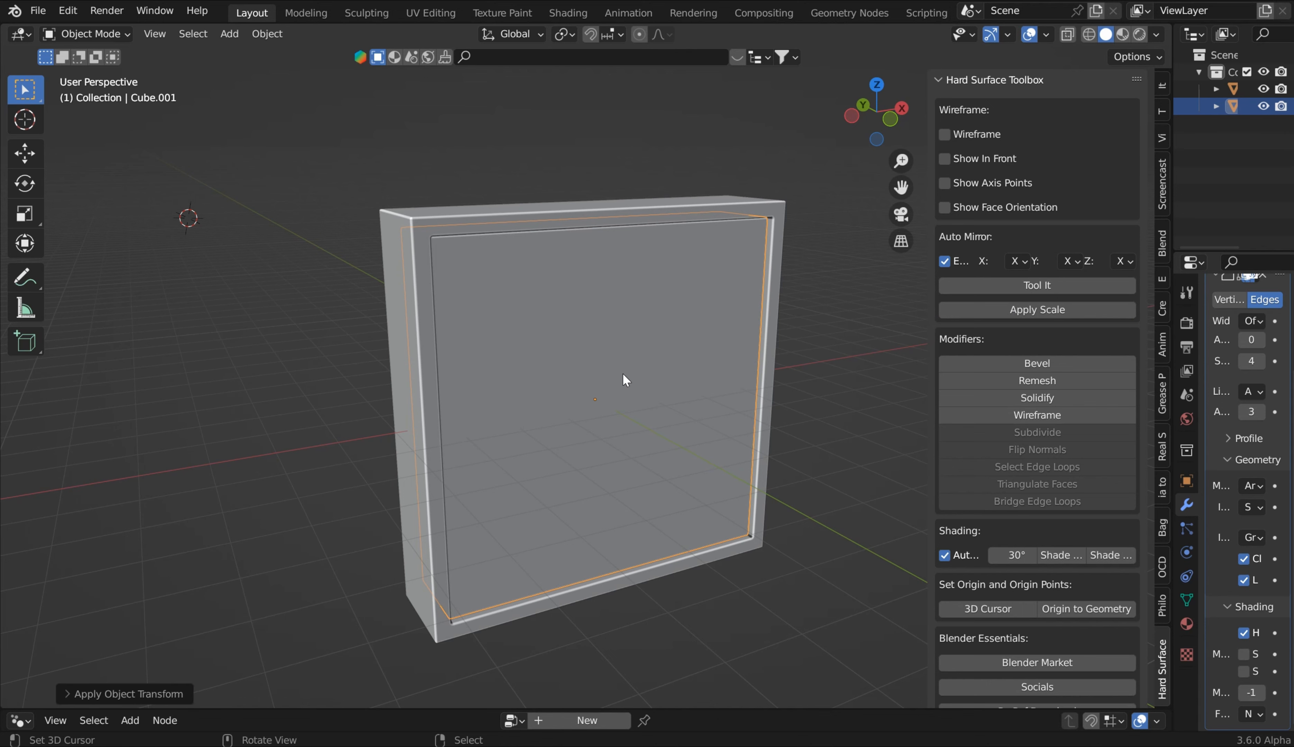
Step: Subdivide the whole inner panel mesh twice and triangulate its faces
middle_click_drag(623, 375, 684, 361)
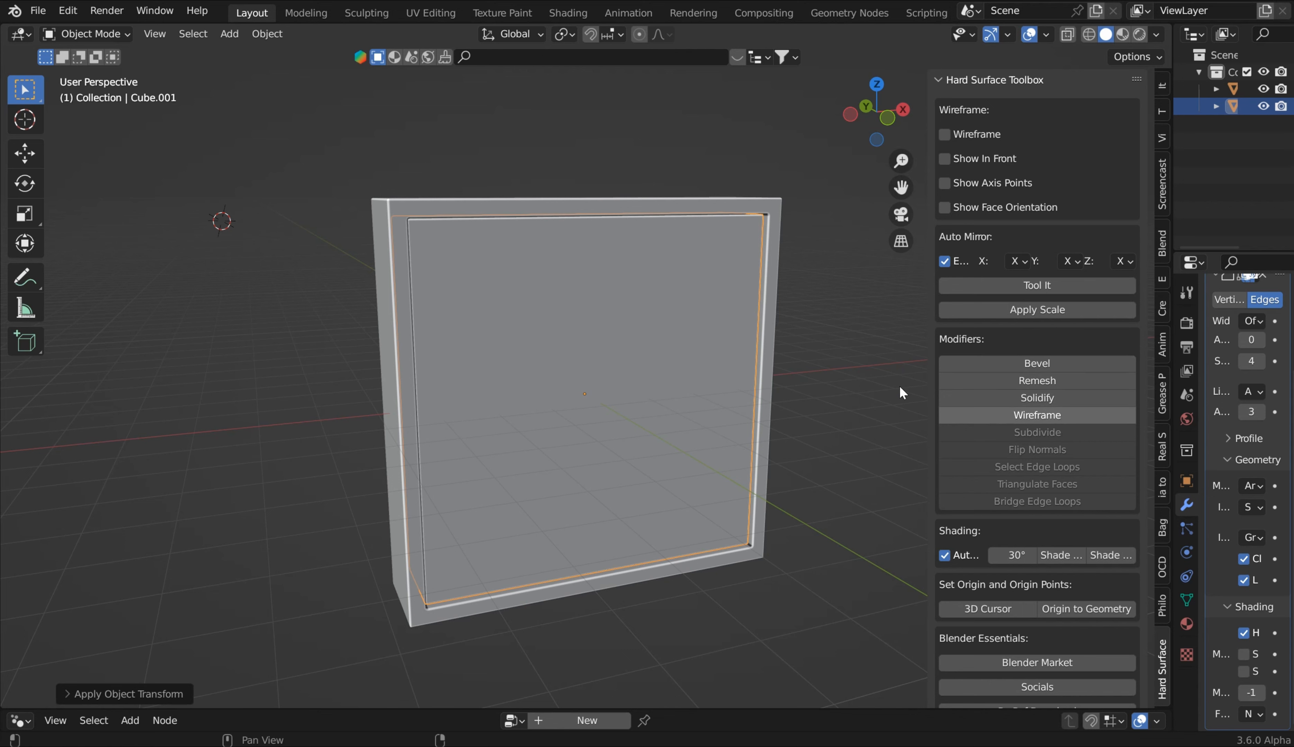
key("Tab")
left_click(768, 406)
middle_click_drag(804, 393, 826, 395)
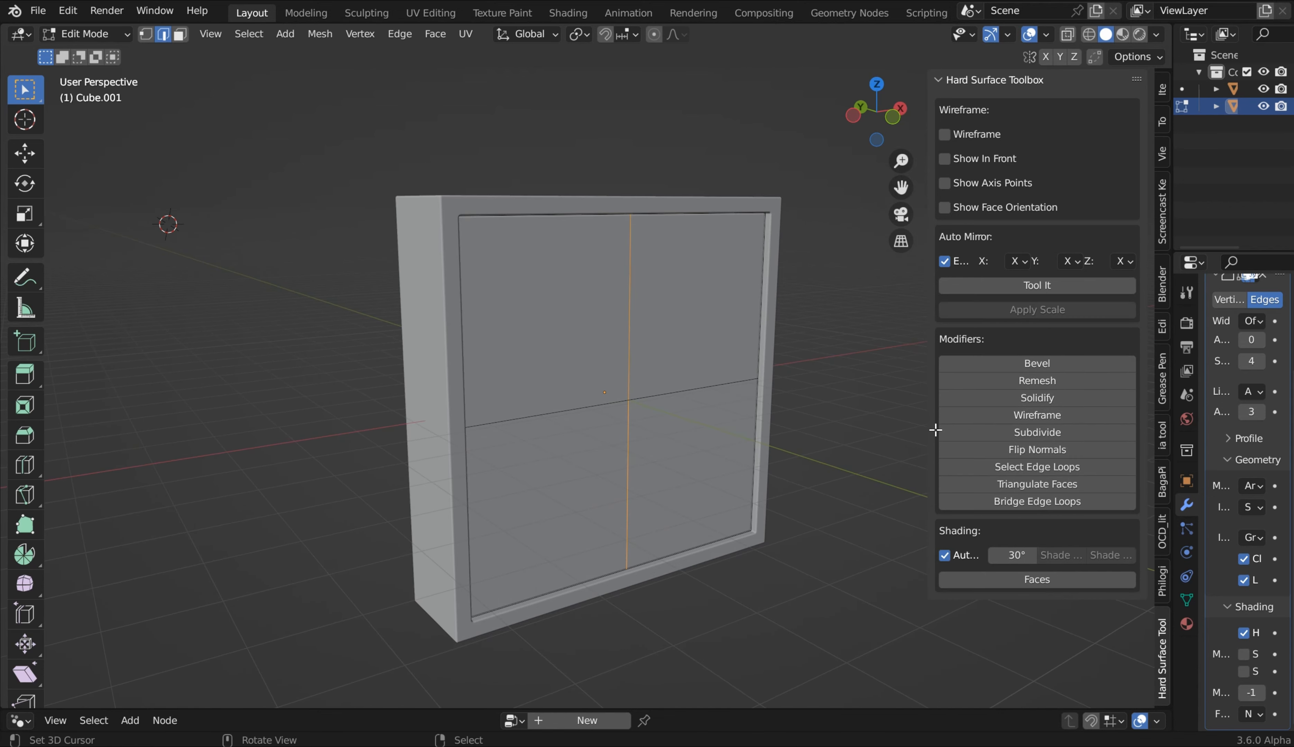
key("a")
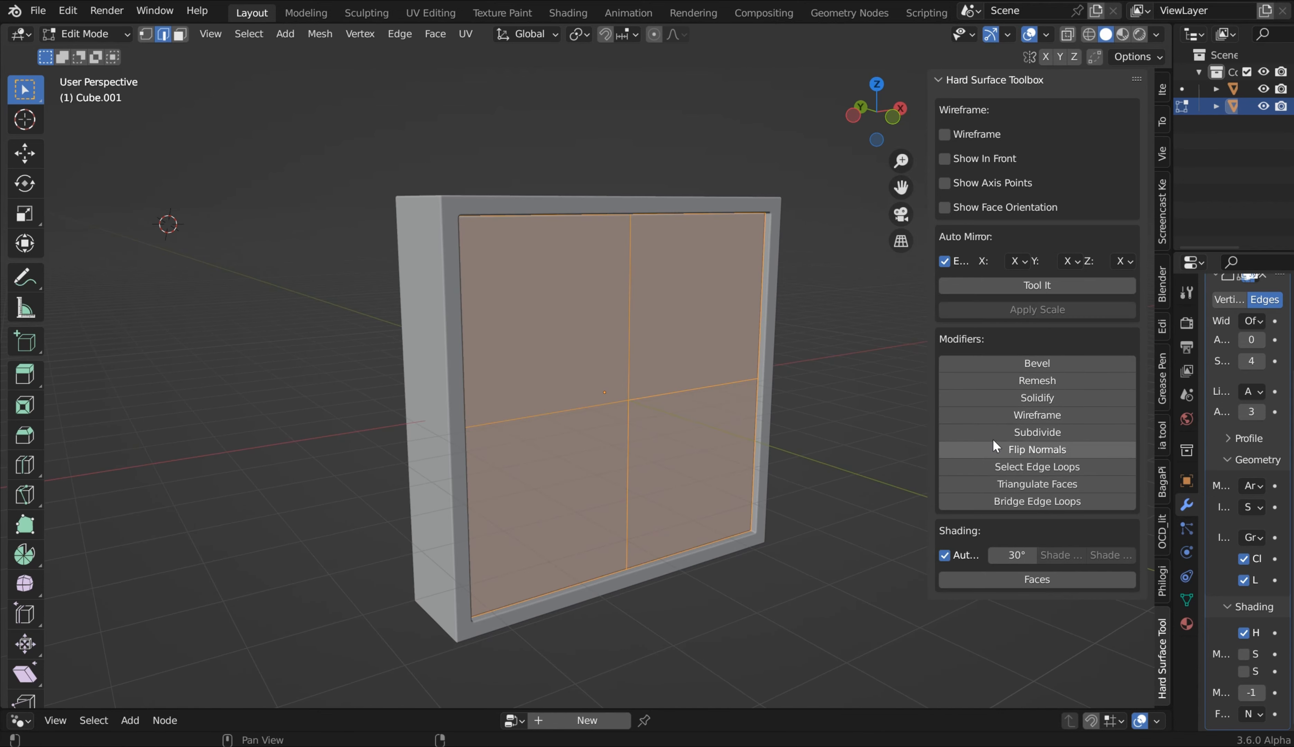
left_click(1016, 434)
left_click(1015, 431)
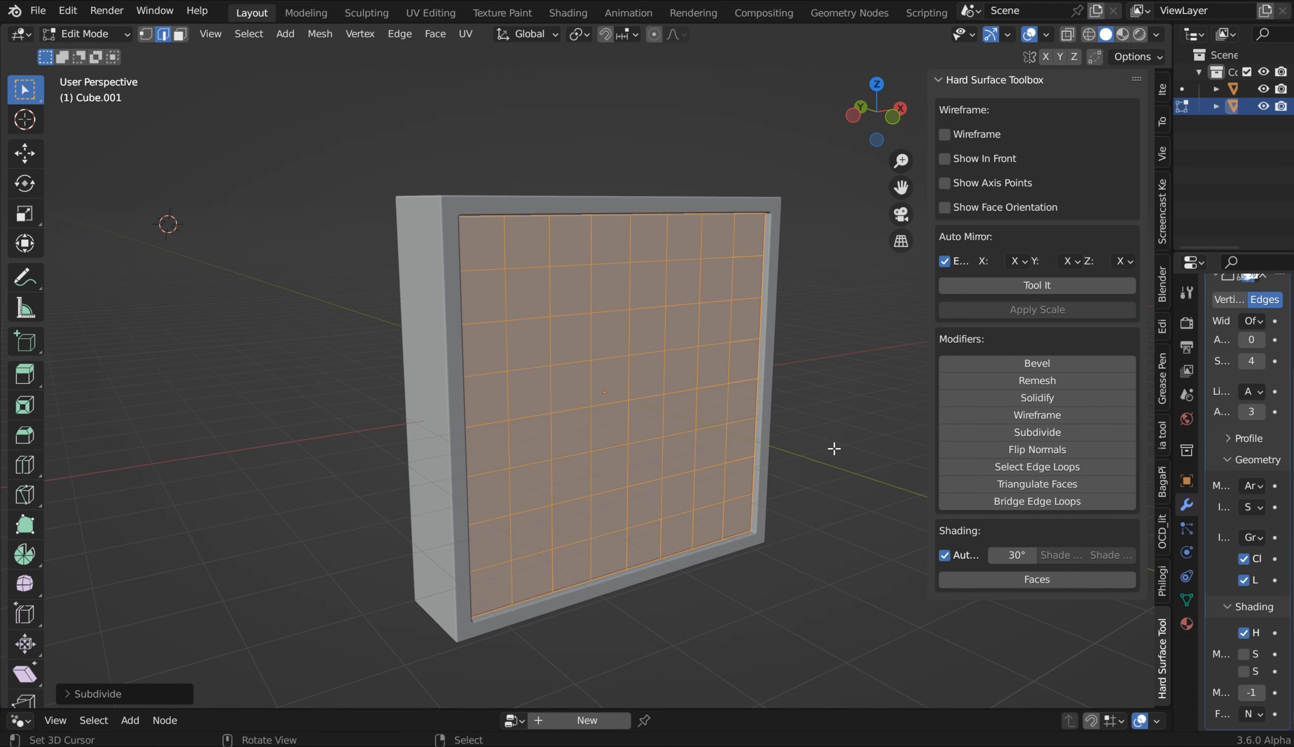
left_click(1008, 483)
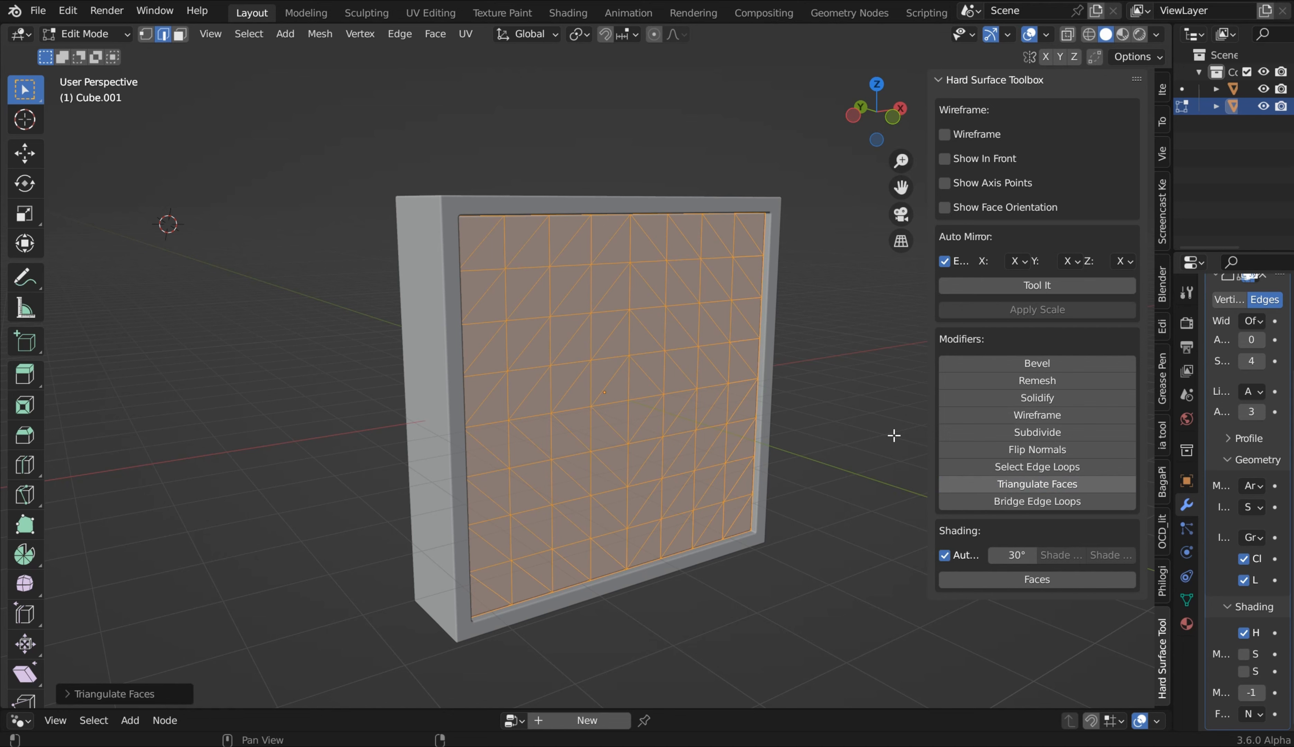
Step: In face selection mode, select the triangles at the inner panel's centre and grow the selection three times into a large diamond
left_click_drag(894, 436, 803, 393)
middle_click_drag(803, 319, 778, 323)
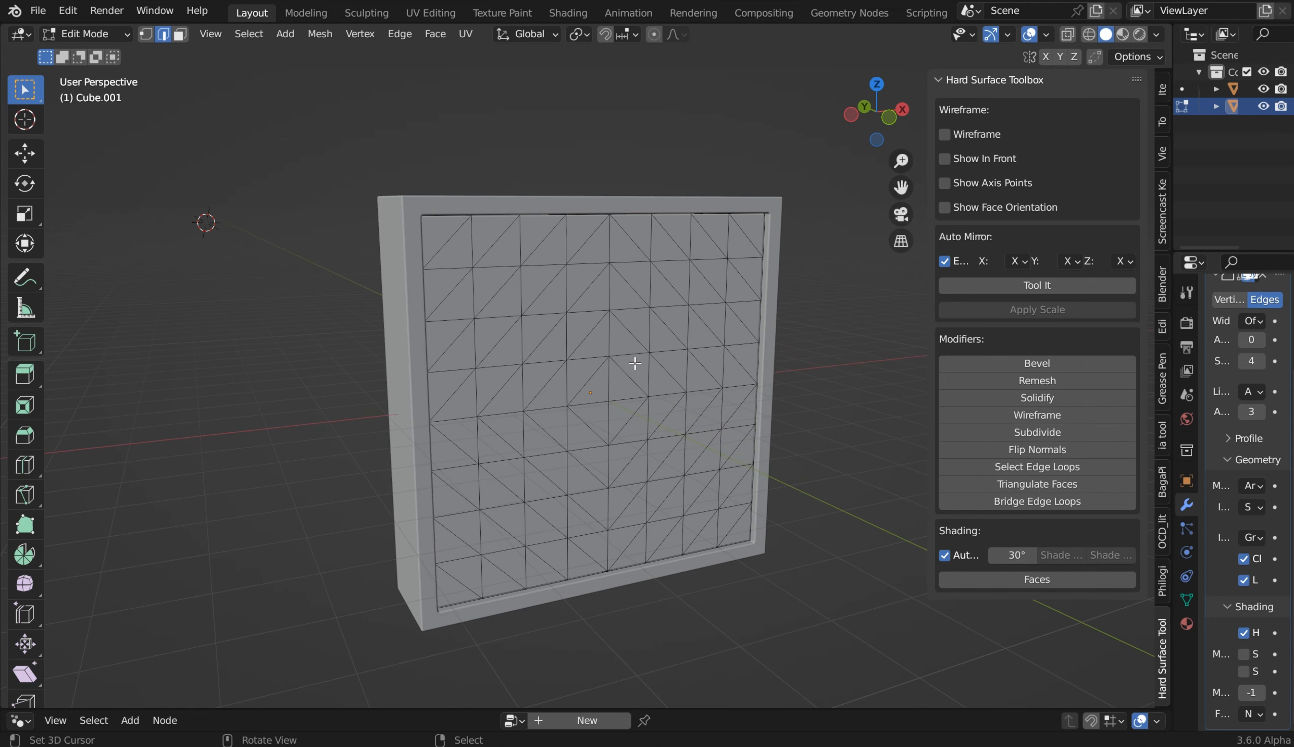
key("3")
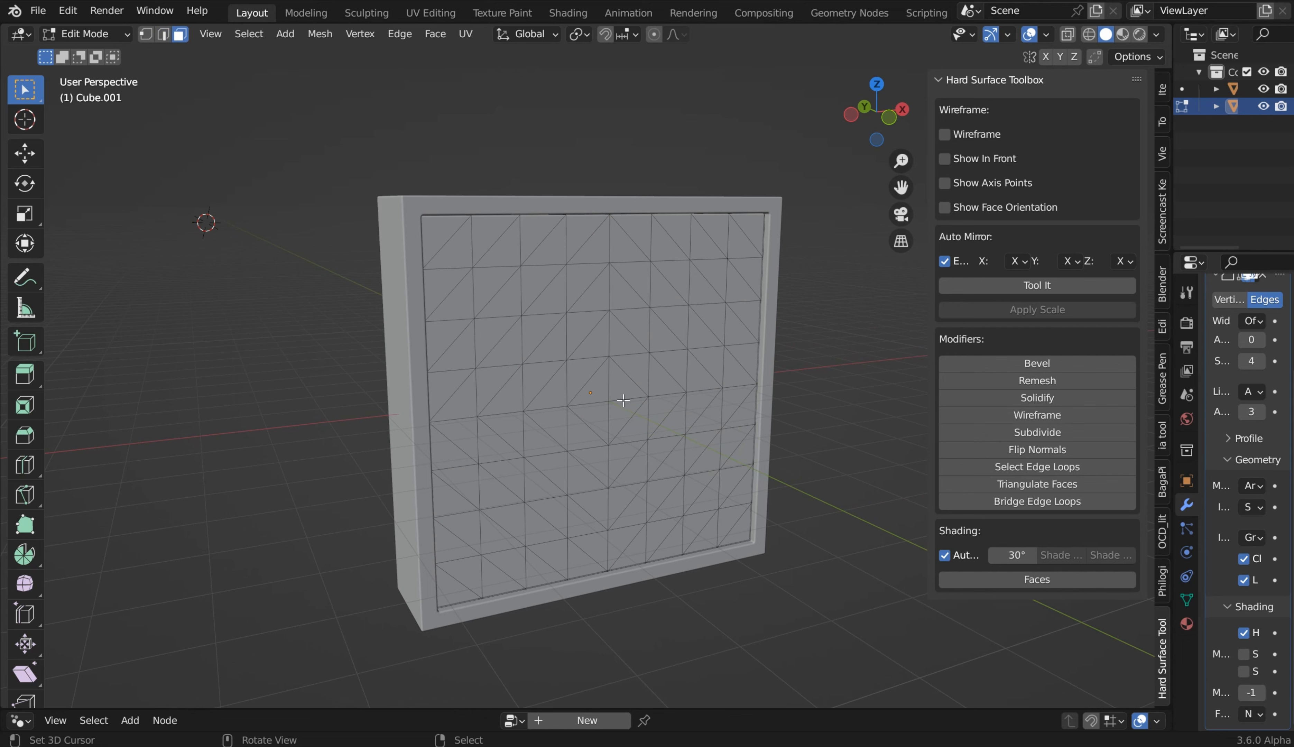
left_click_drag(684, 486, 506, 316)
right_click(627, 422, "shift")
left_click(623, 416)
left_click(599, 386, "ctrl")
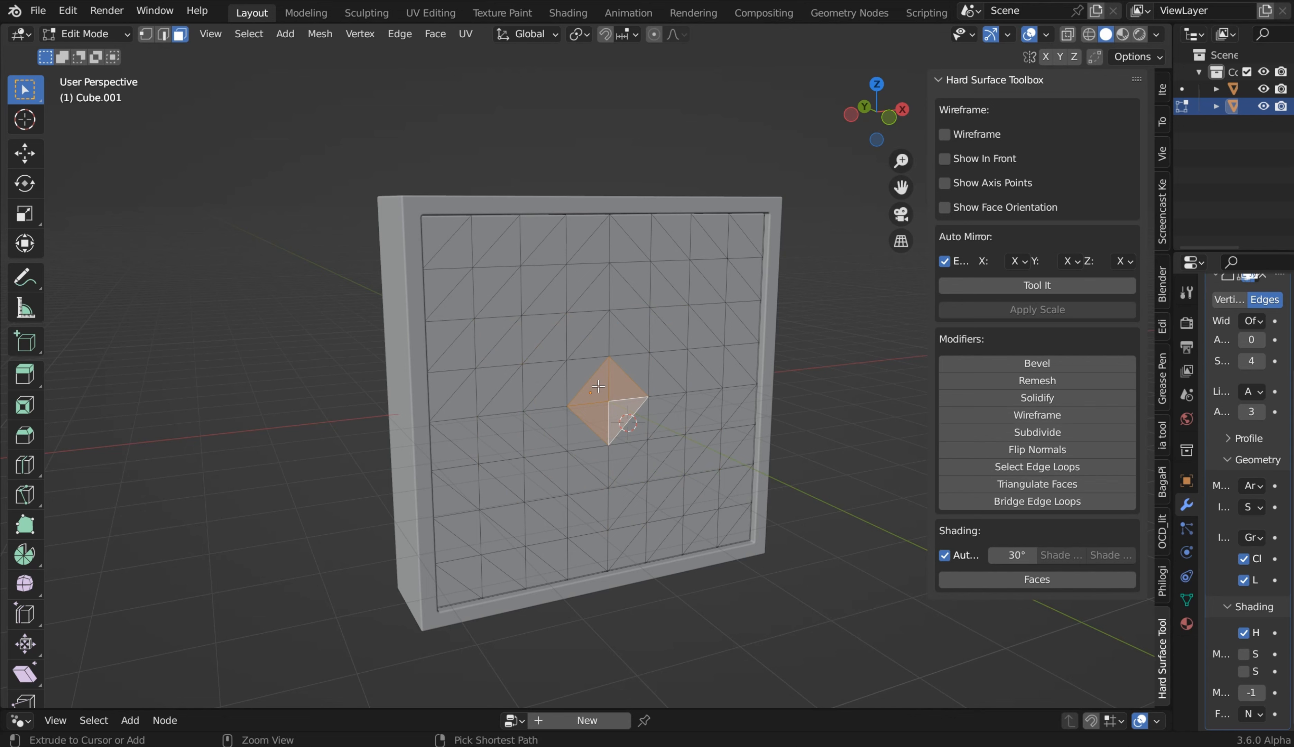
key("ctrl+KP_Add")
key("ctrl+KP_Add")
key("ctrl+KP_Add")
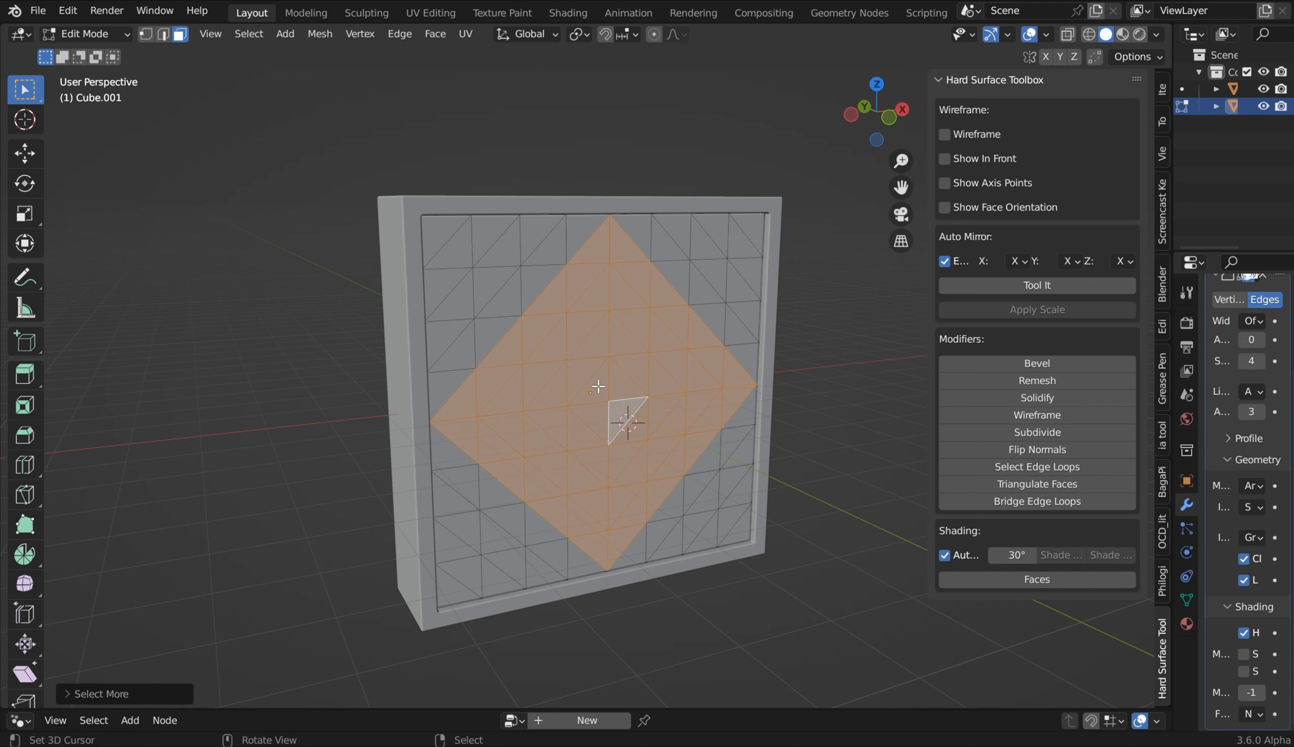
Step: Checker-deselect the diamond of triangles and extrude the remaining faces along their normals
key("q")
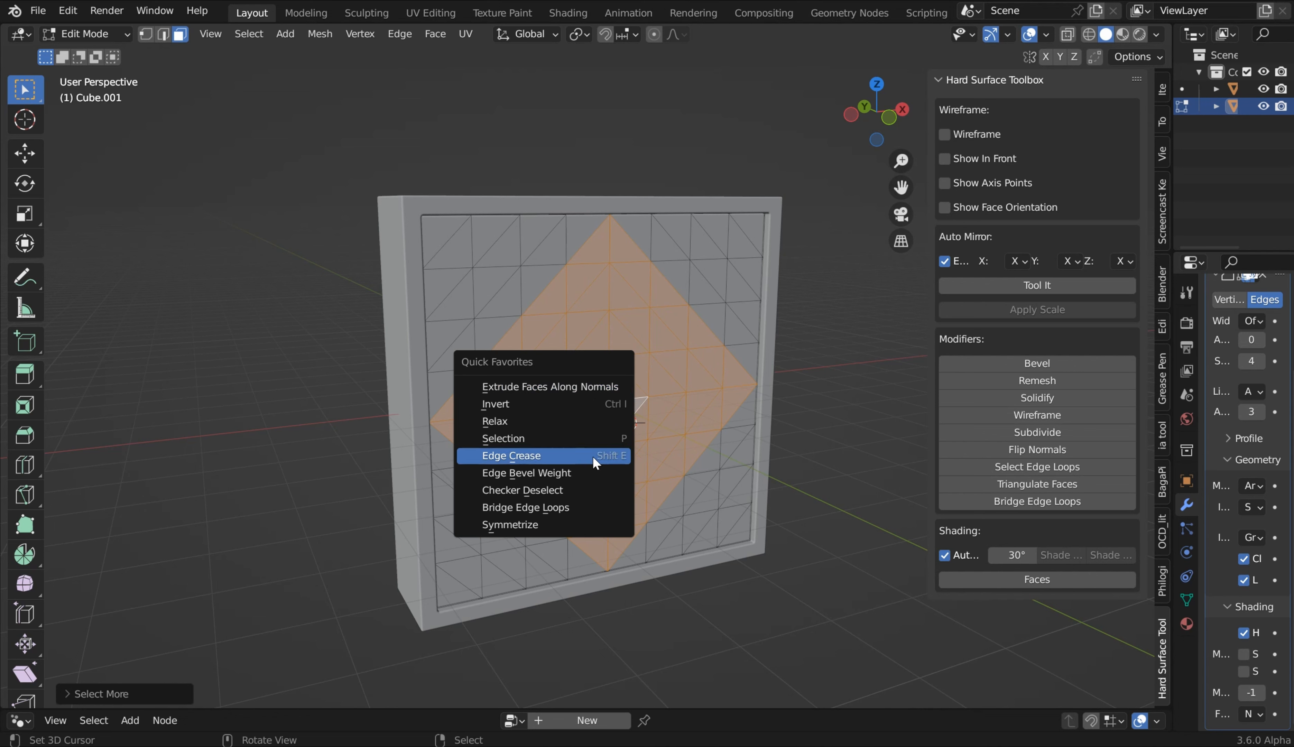
left_click(571, 488)
key("q")
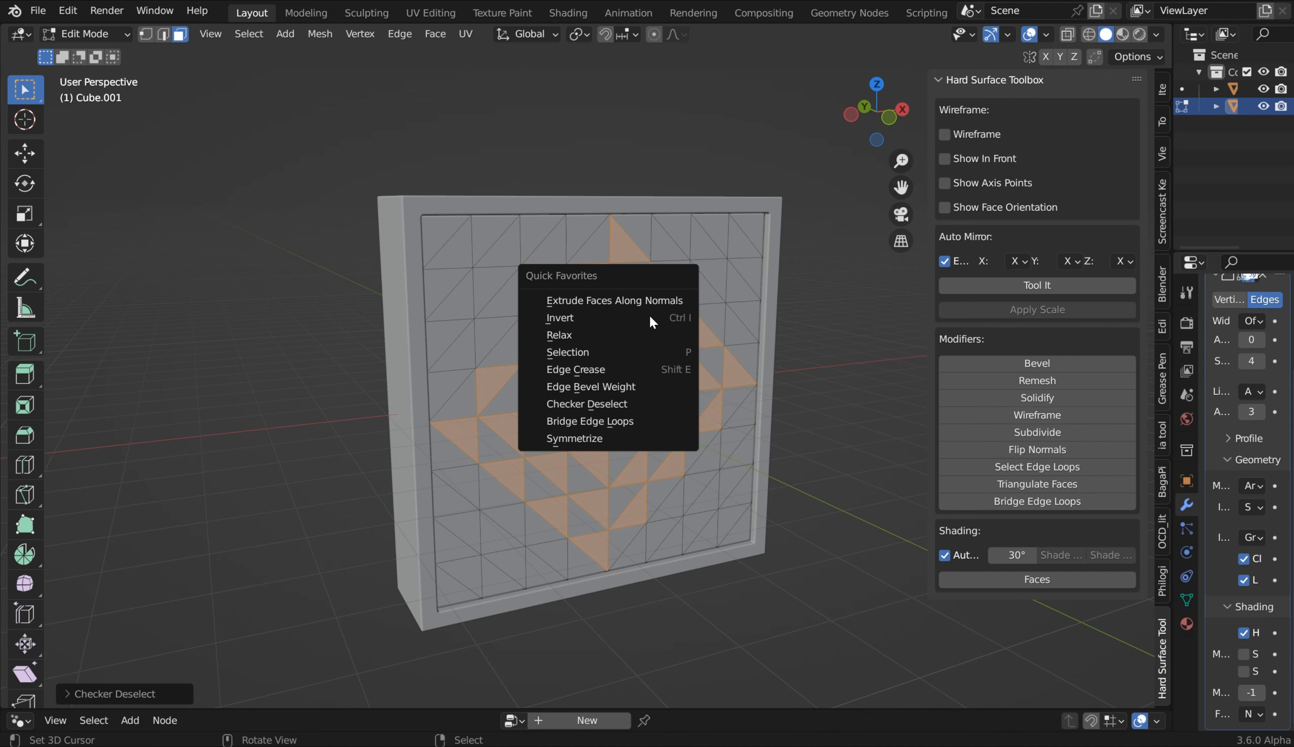
left_click(648, 300)
left_click(647, 300)
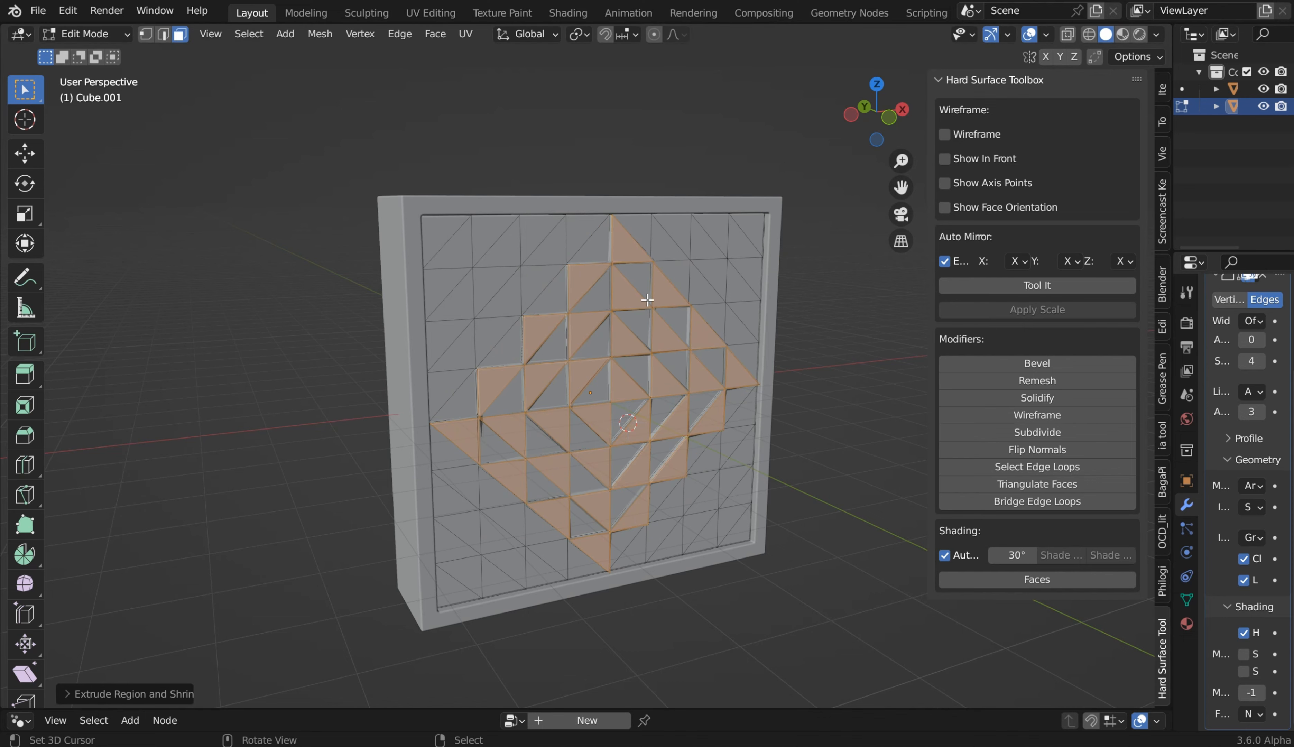
key("Tab")
middle_click_drag(748, 237, 621, 291)
Step: Undo the triangle extrusion, the face selections, the triangulation and both subdivisions of the inner panel
key("Tab")
key("ctrl+z")
key("ctrl+z")
key("ctrl+z")
key("ctrl+z")
key("ctrl+z")
key("ctrl+z")
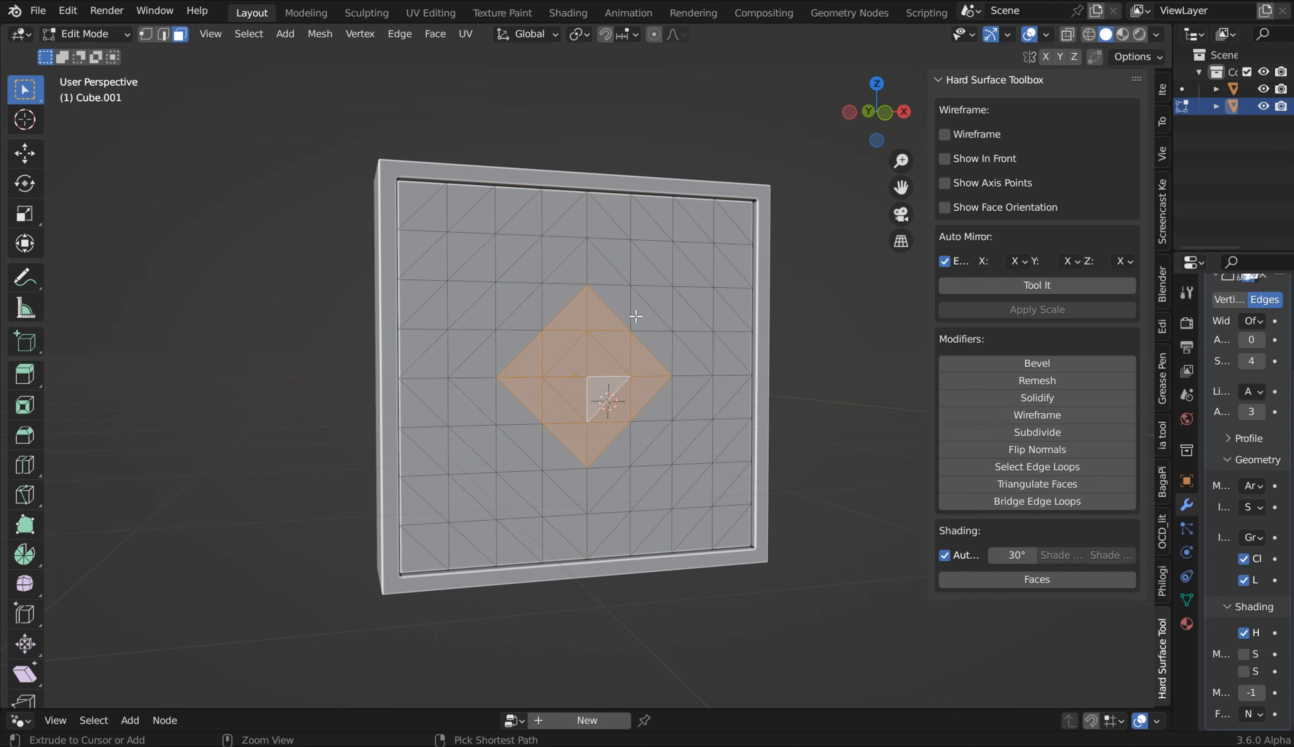
key("2")
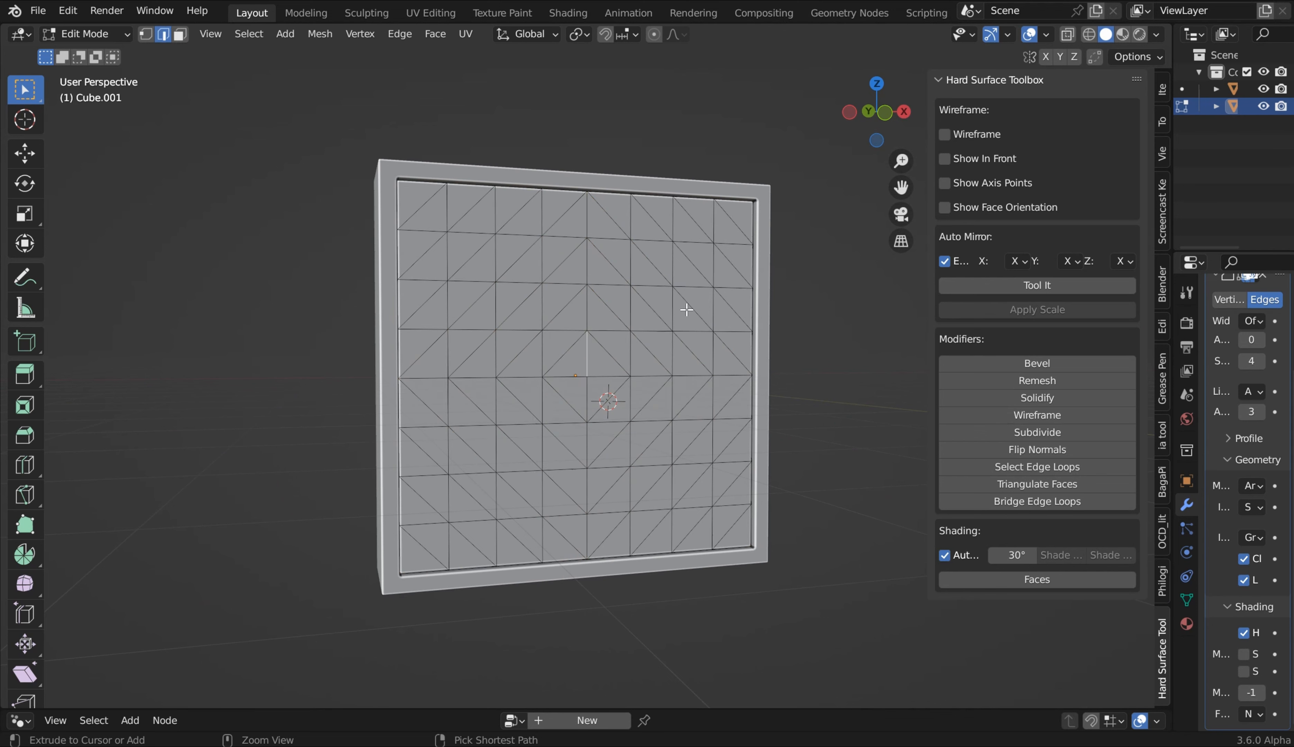
key("a")
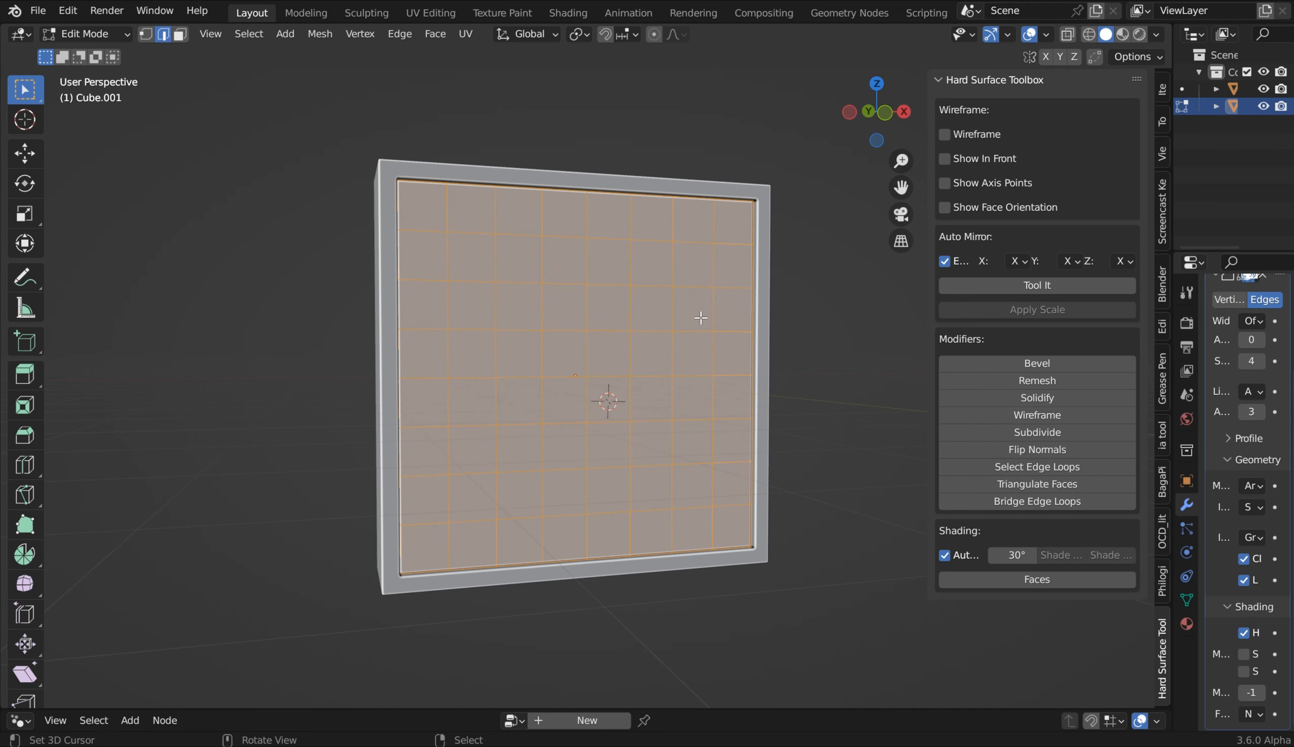
key("Tab")
key("Tab")
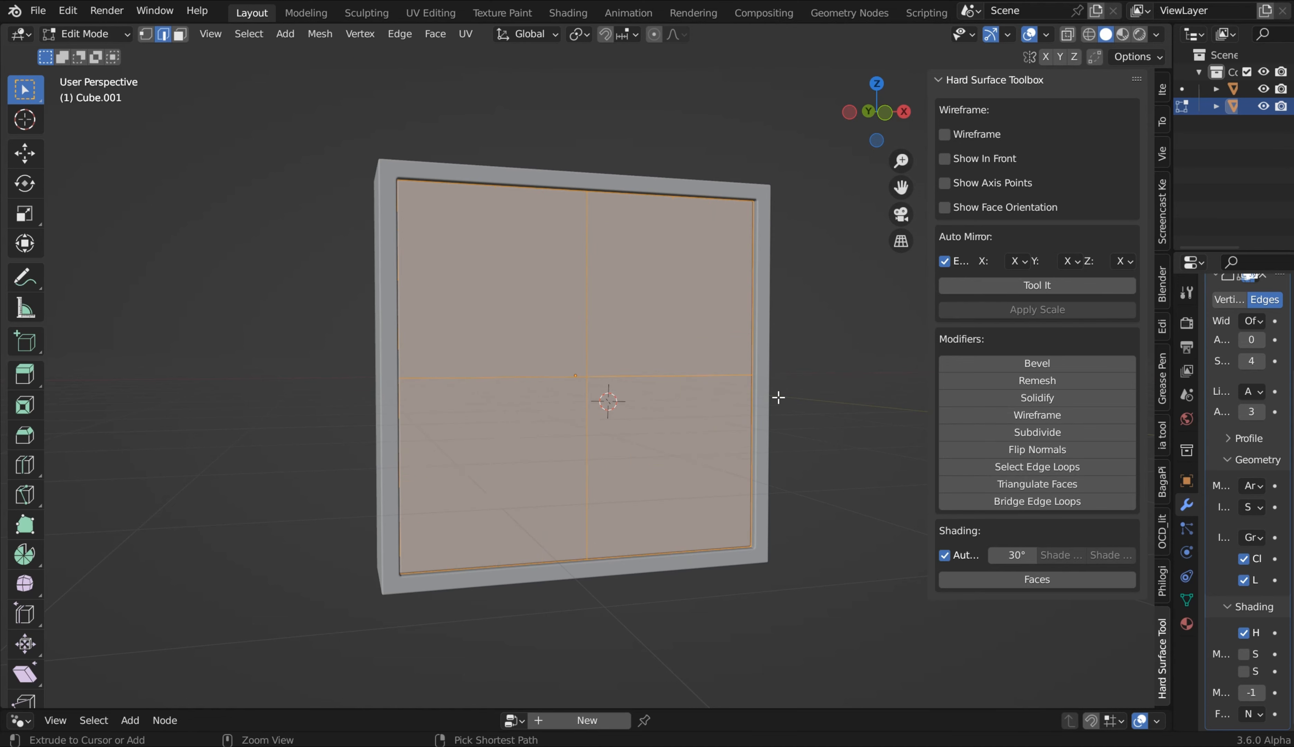
key("ctrl+z")
key("ctrl+z")
scroll(785, 383, "down", 1)
middle_click_drag(789, 390, 802, 403)
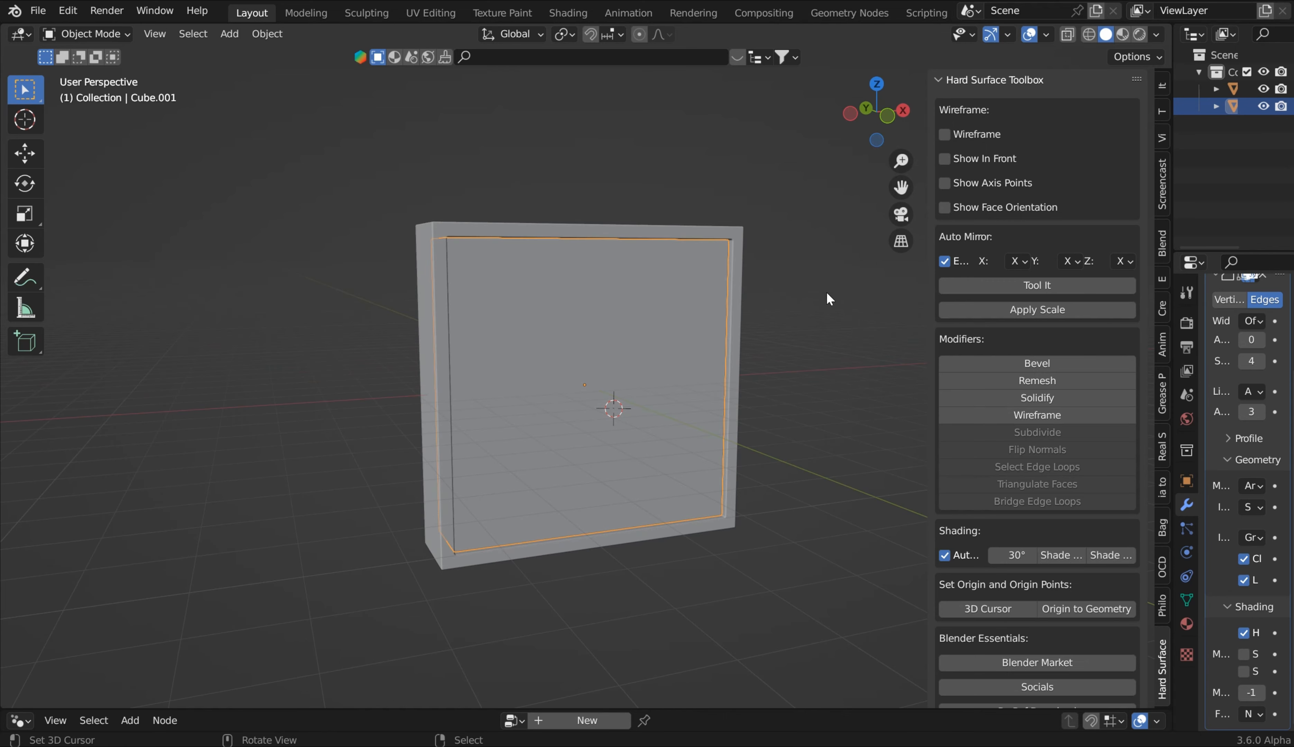
Step: Inset the inner panel's upper-right face and its opposite face, and bridge them into a through opening
key("Tab")
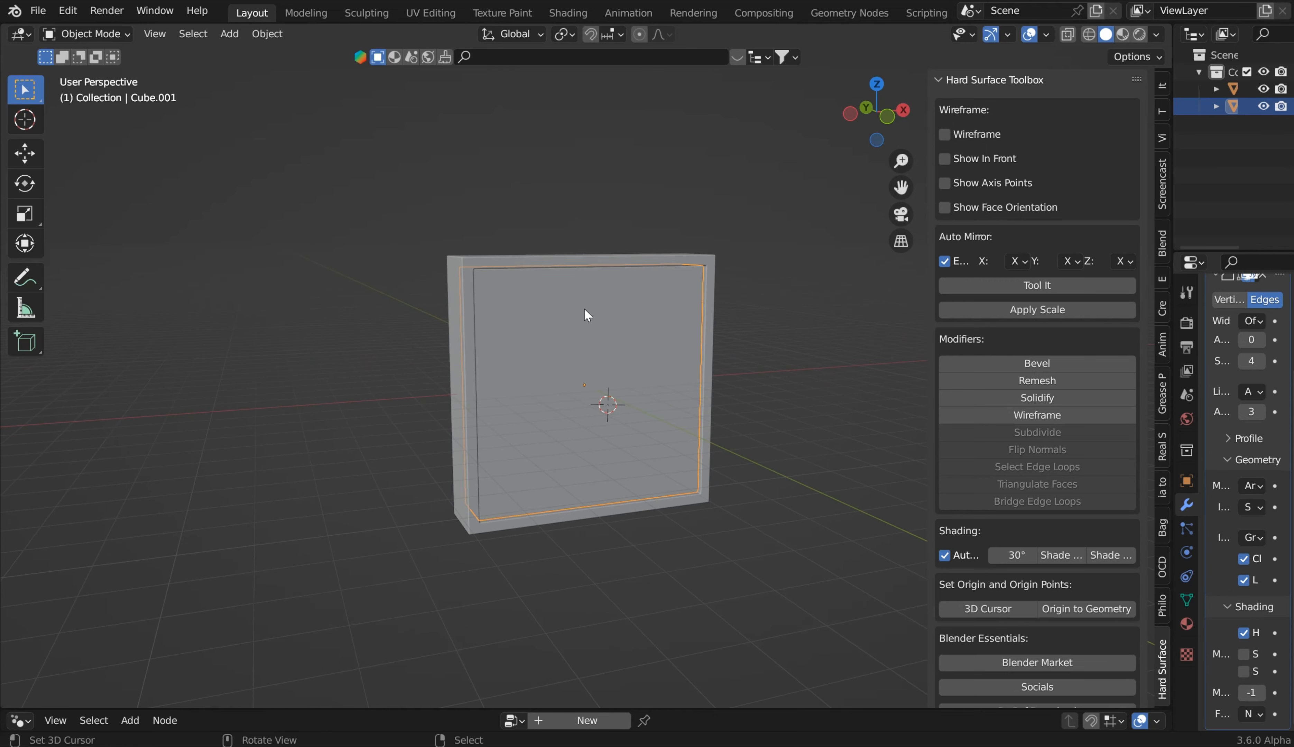
left_click(620, 326)
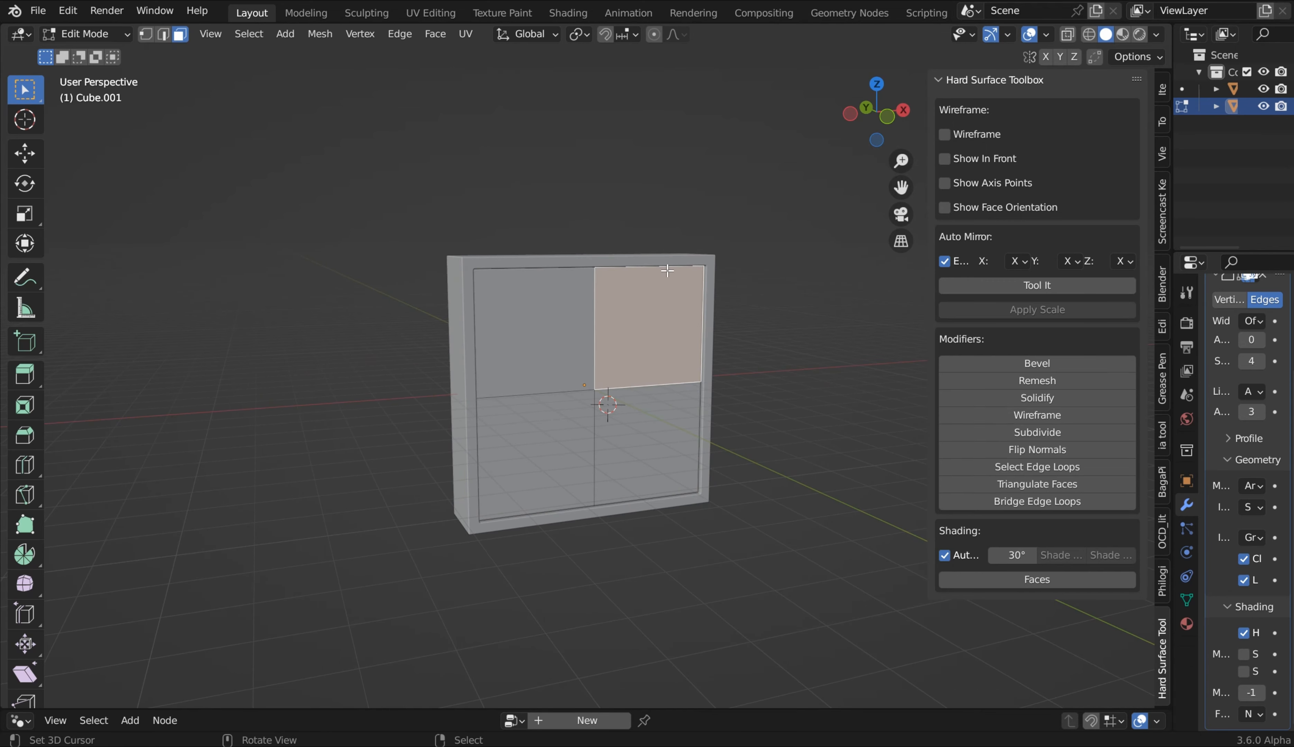
mouse_move(667, 270)
middle_mouse_down()
mouse_move(881, 309)
mouse_move(615, 290)
mouse_move(597, 276)
mouse_move(778, 281)
mouse_move(648, 371)
mouse_move(654, 313)
mouse_move(686, 347)
mouse_move(689, 260)
mouse_move(669, 287)
middle_mouse_up()
key("i")
left_click(783, 267)
left_click(1037, 501)
key("Tab")
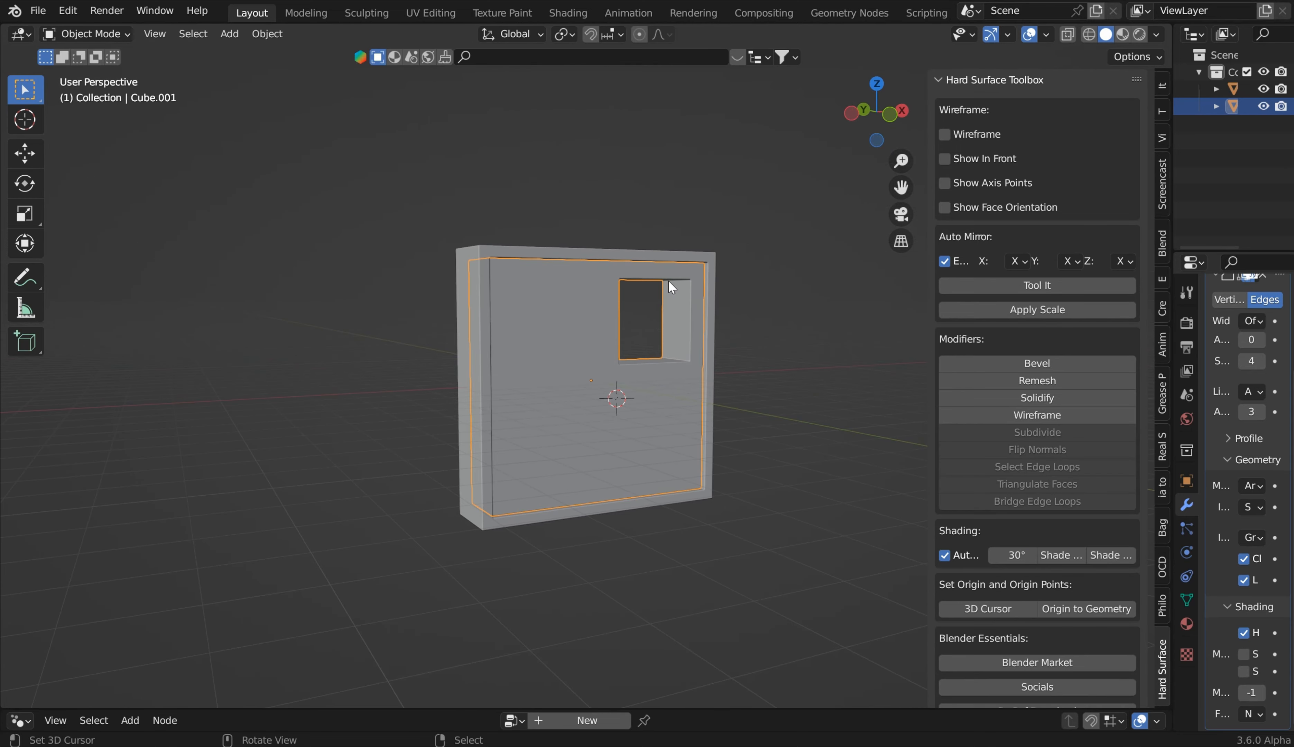
Step: Mirror the inner panel's window opening along X and along Z with Auto Mirror
left_click(1025, 284)
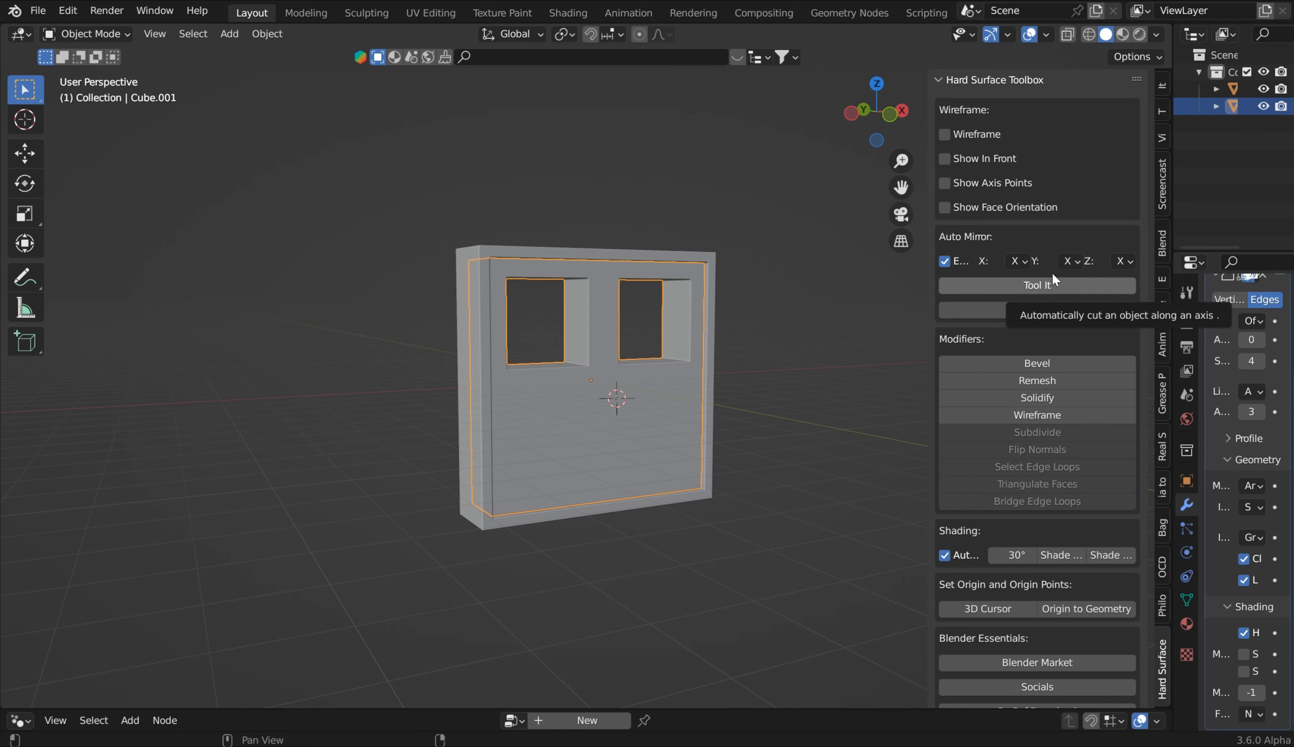
left_click(1028, 262)
left_click(1032, 319)
left_click(1026, 280)
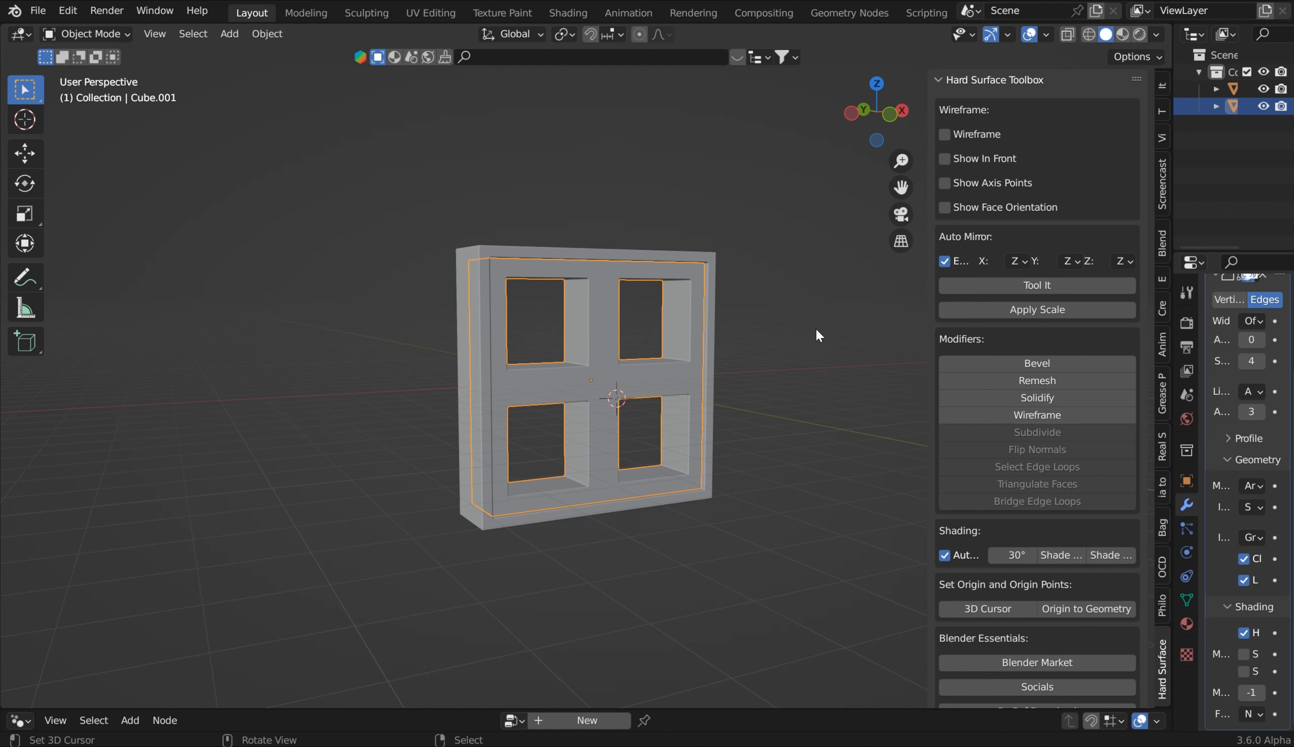
middle_click_drag(816, 329, 474, 277)
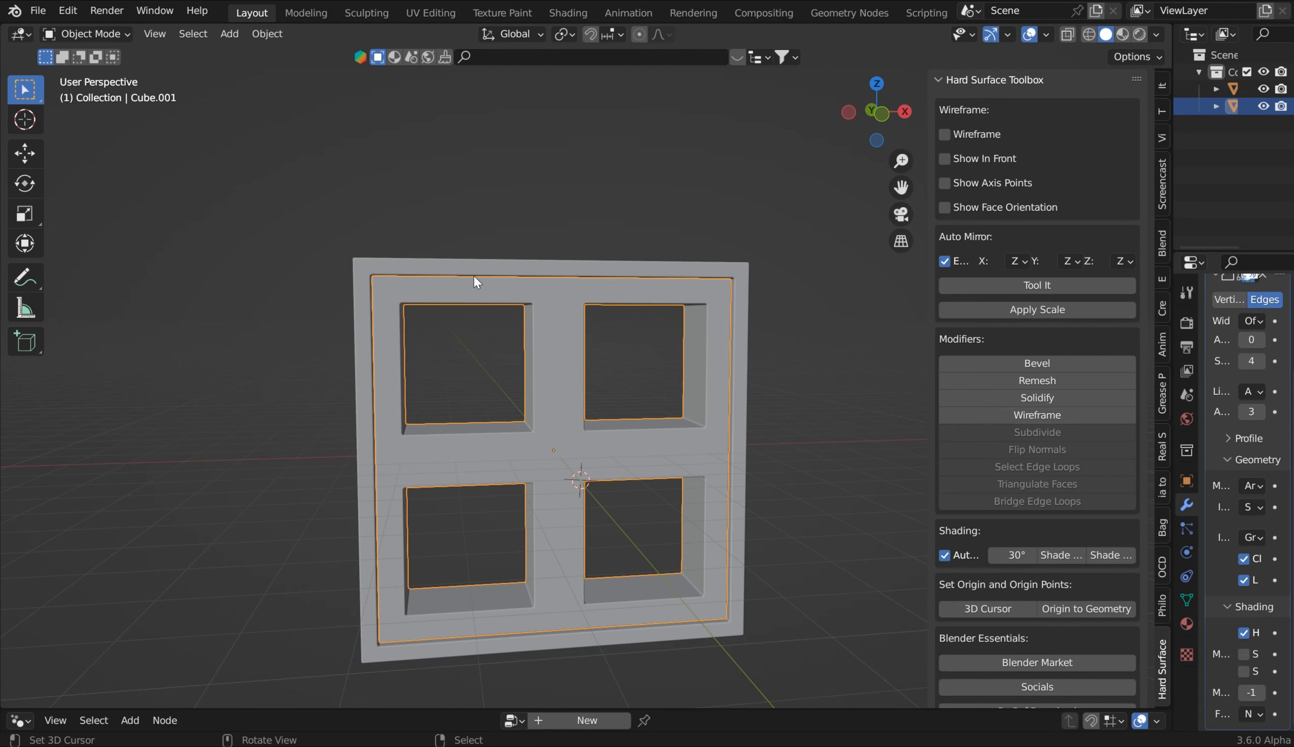
Step: Select the outer frame and open its mesh for editing in edge selection mode
left_click(418, 269)
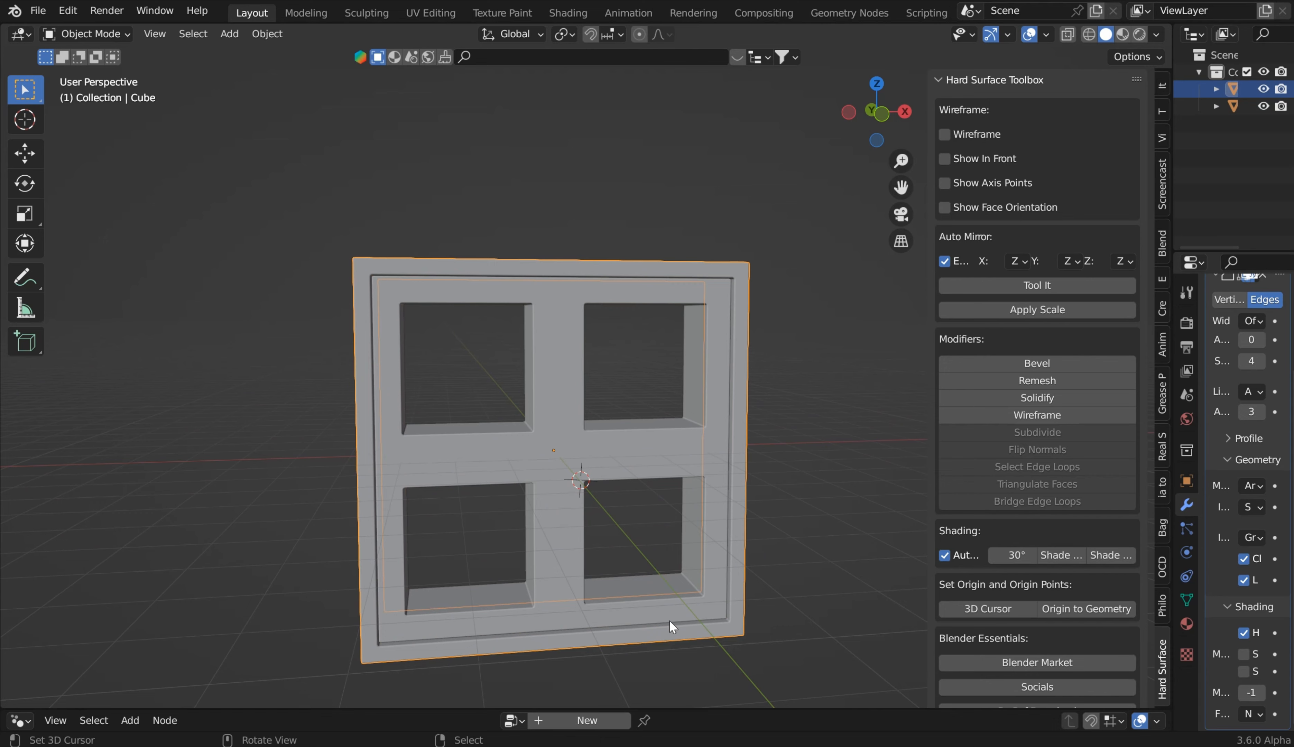
middle_click_drag(382, 292, 589, 387)
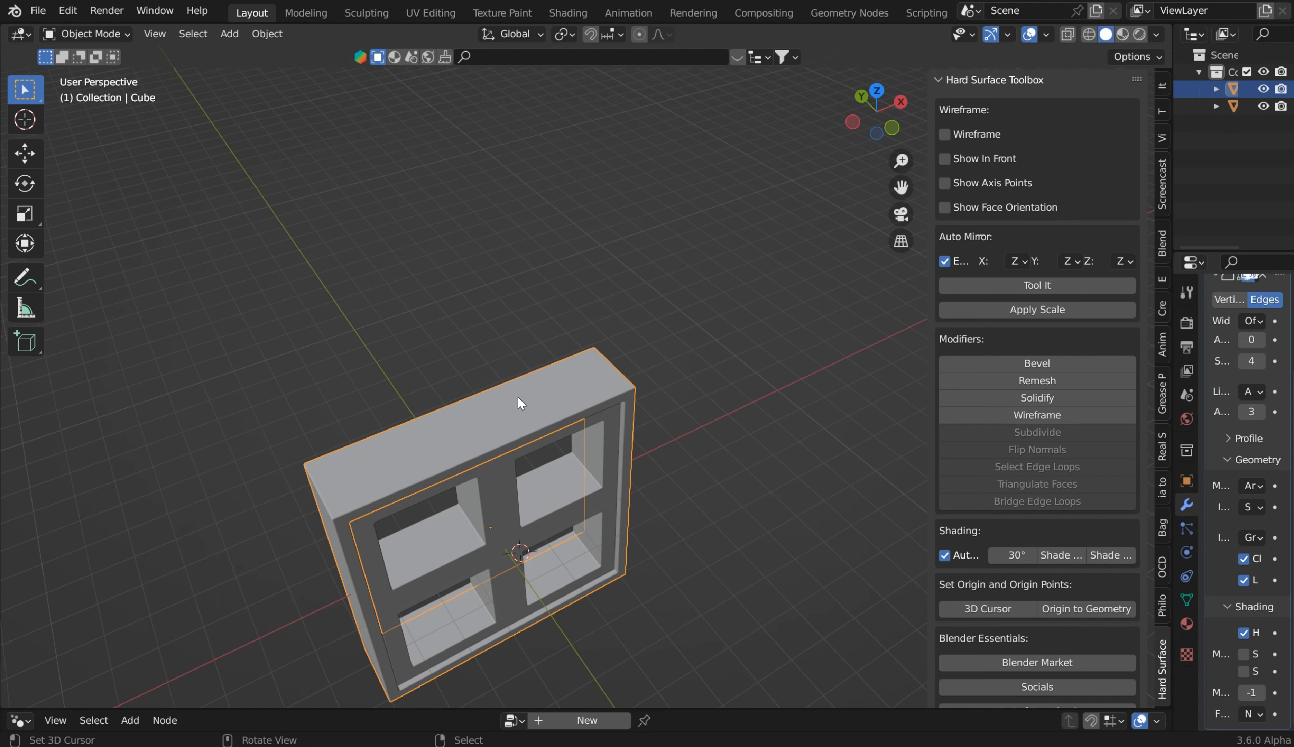
key("Tab")
left_click(550, 396)
key("2")
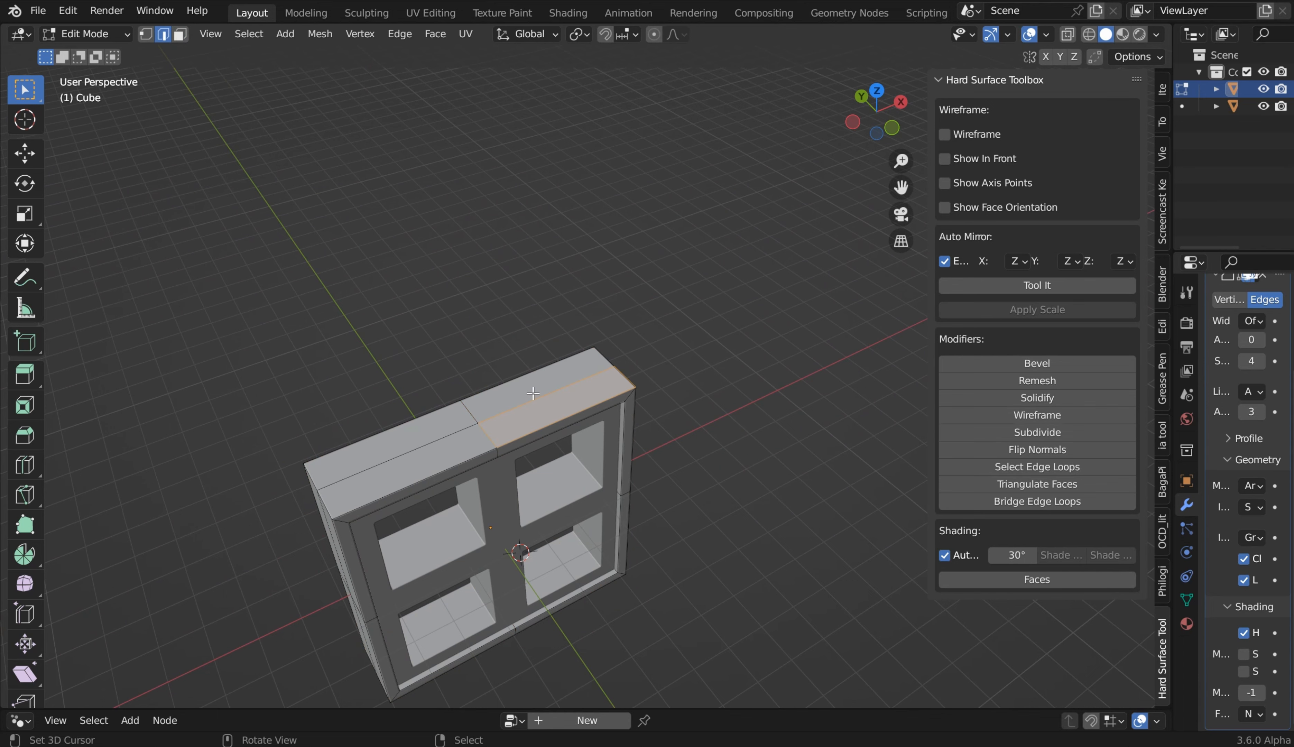
Step: Try to bevel the lengthwise edge loop running around the middle of the outer frame's depth
left_click(534, 399)
left_click(534, 399, "alt")
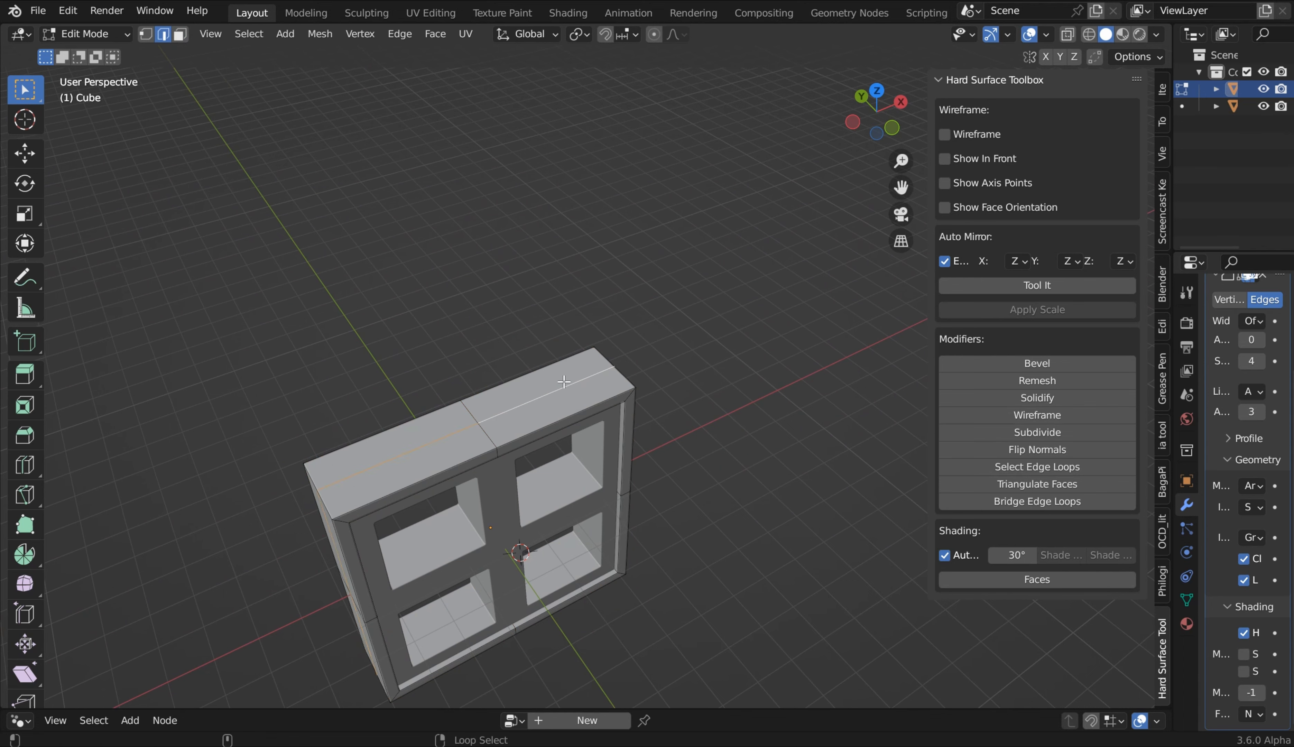
key("ctrl+b")
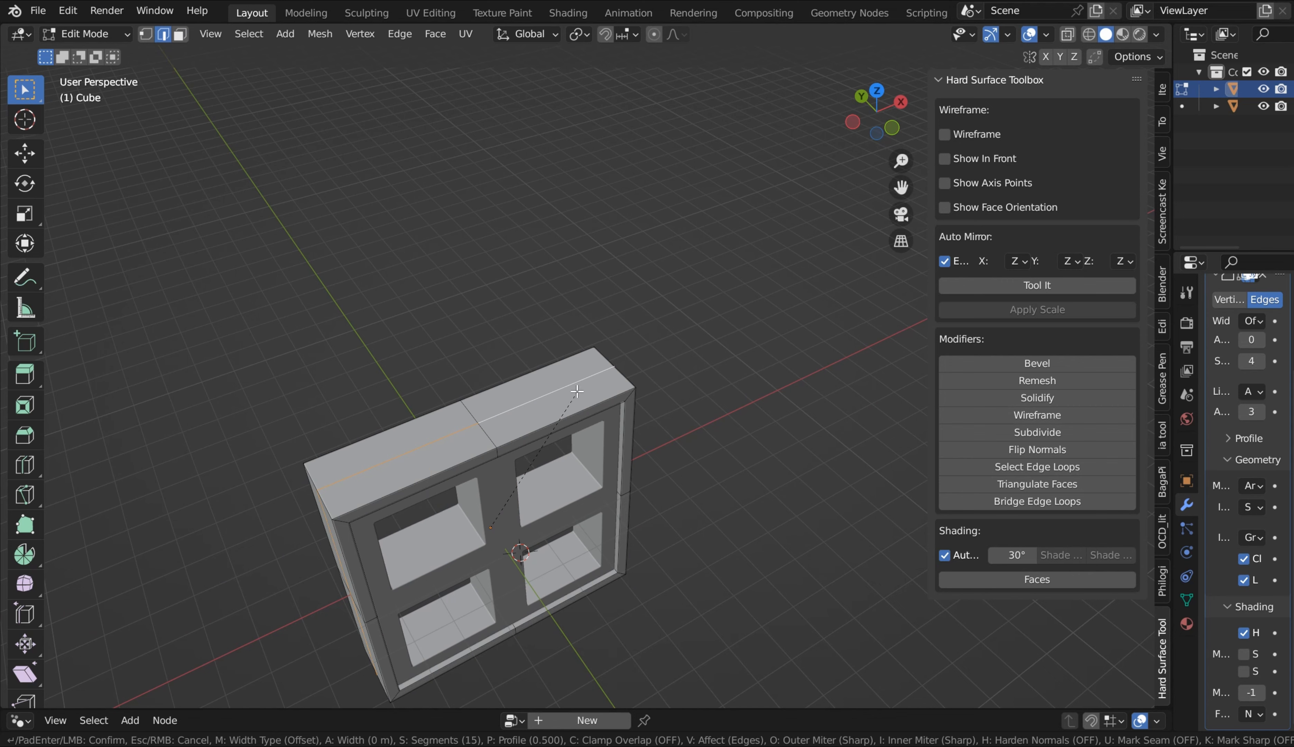
left_click(577, 391)
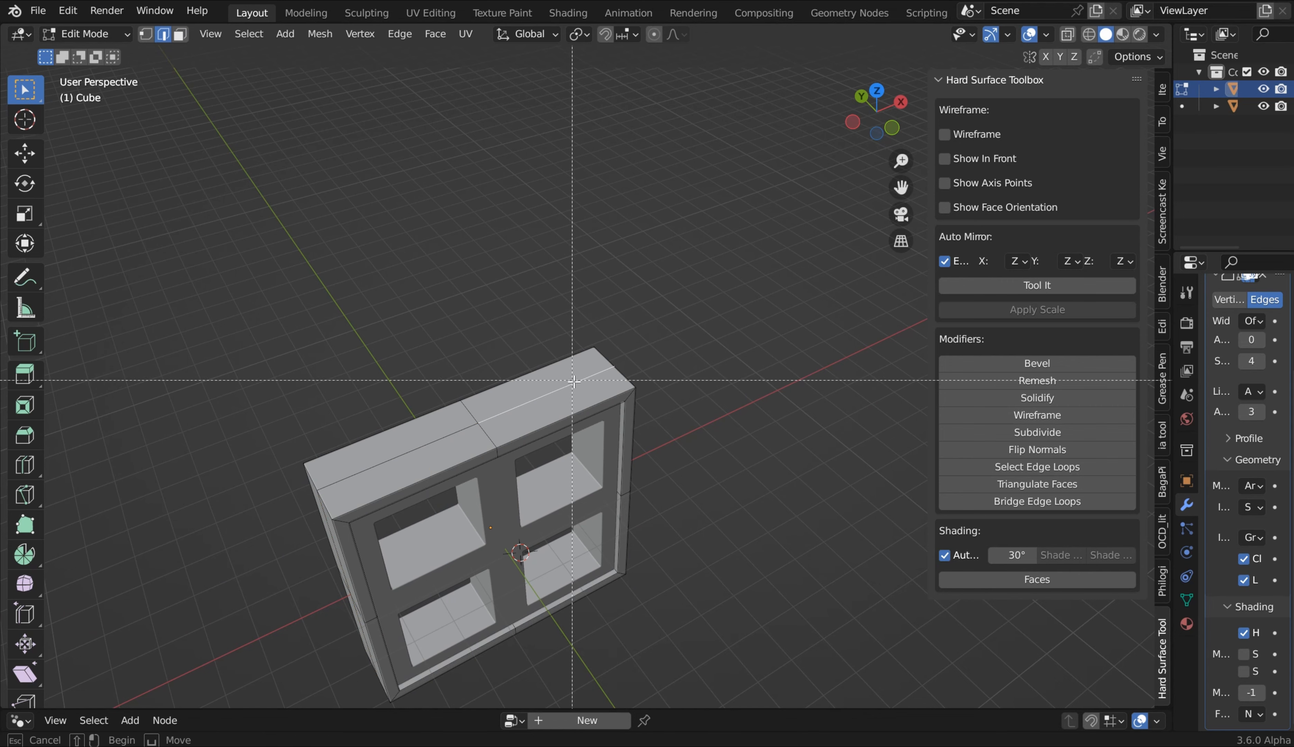
Step: Dissolve the short edge loop crossing the middle of the outer frame's top face using Select Edge Loops
middle_click_drag(628, 368, 617, 332)
middle_click_drag(470, 361, 413, 399)
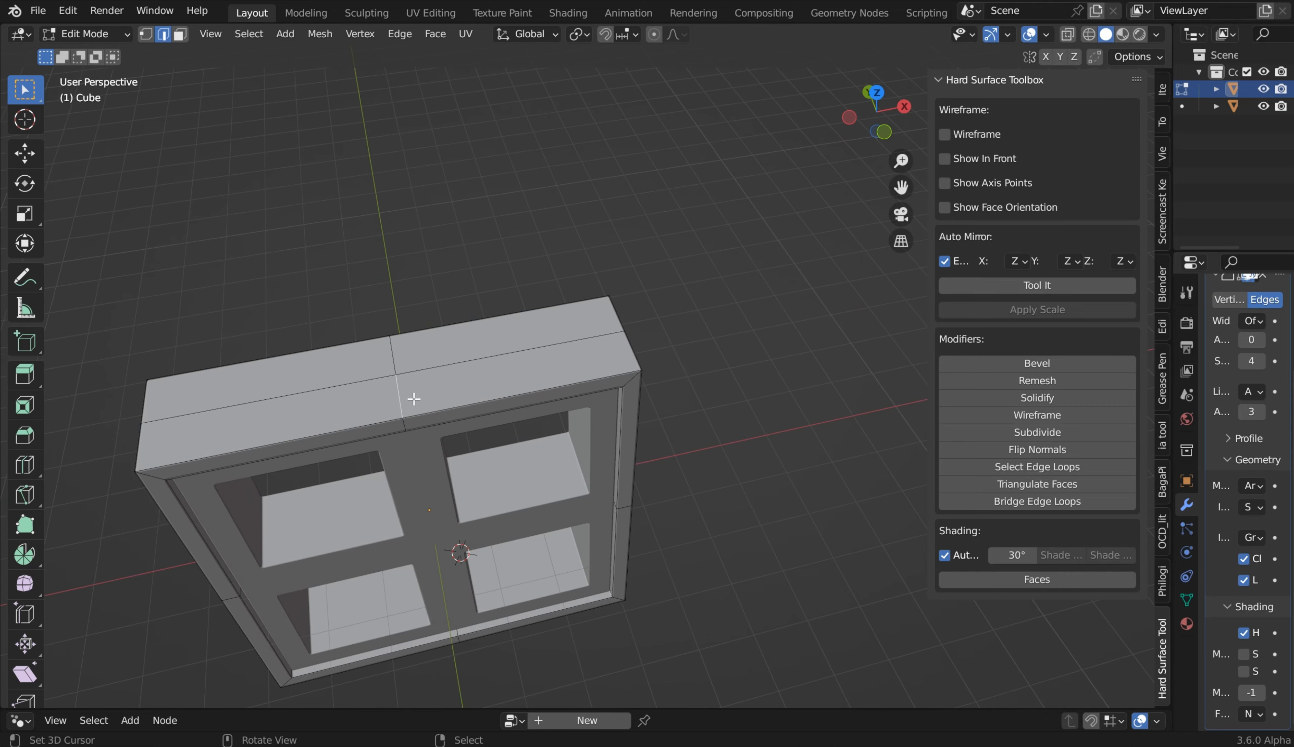
left_click(1031, 465)
key("x")
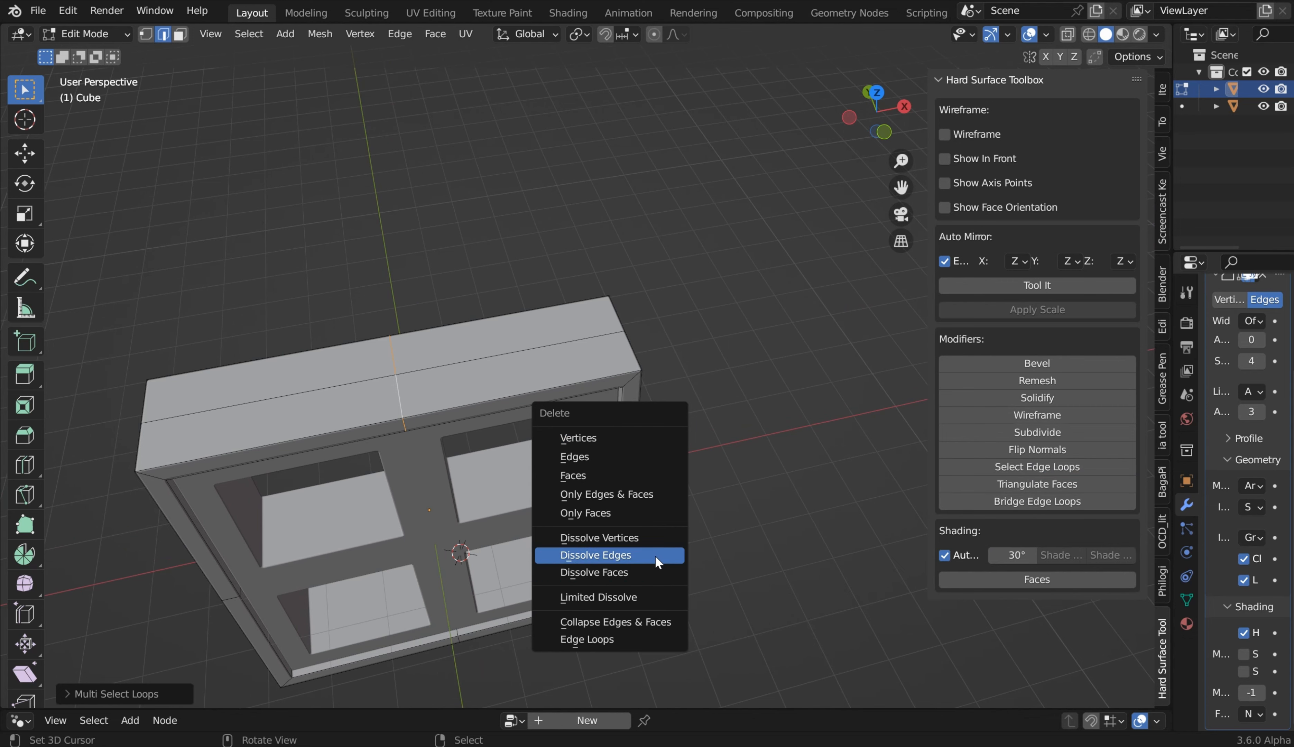
left_click(656, 555)
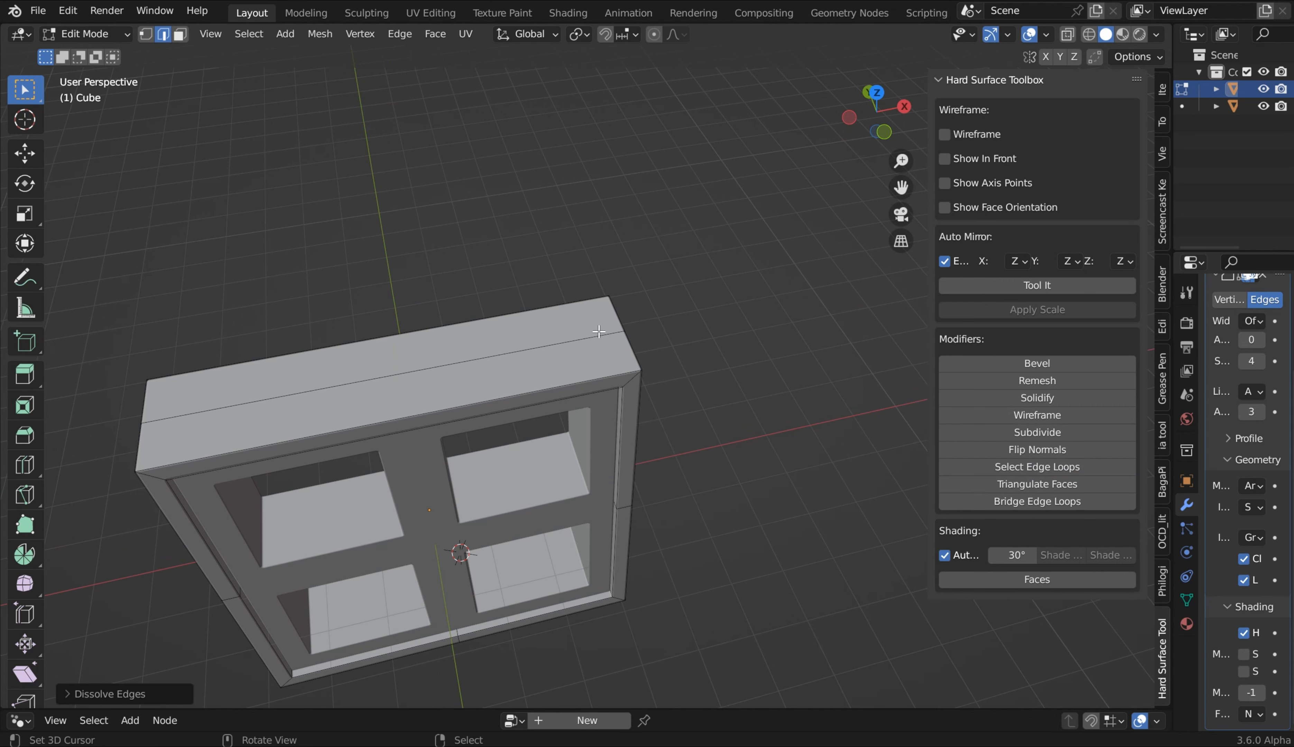
Step: Bevel the rear half of the outer frame's upper corner edge by about 0.2 m, reduce its segments, and leave mesh editing
left_click(594, 334, "alt")
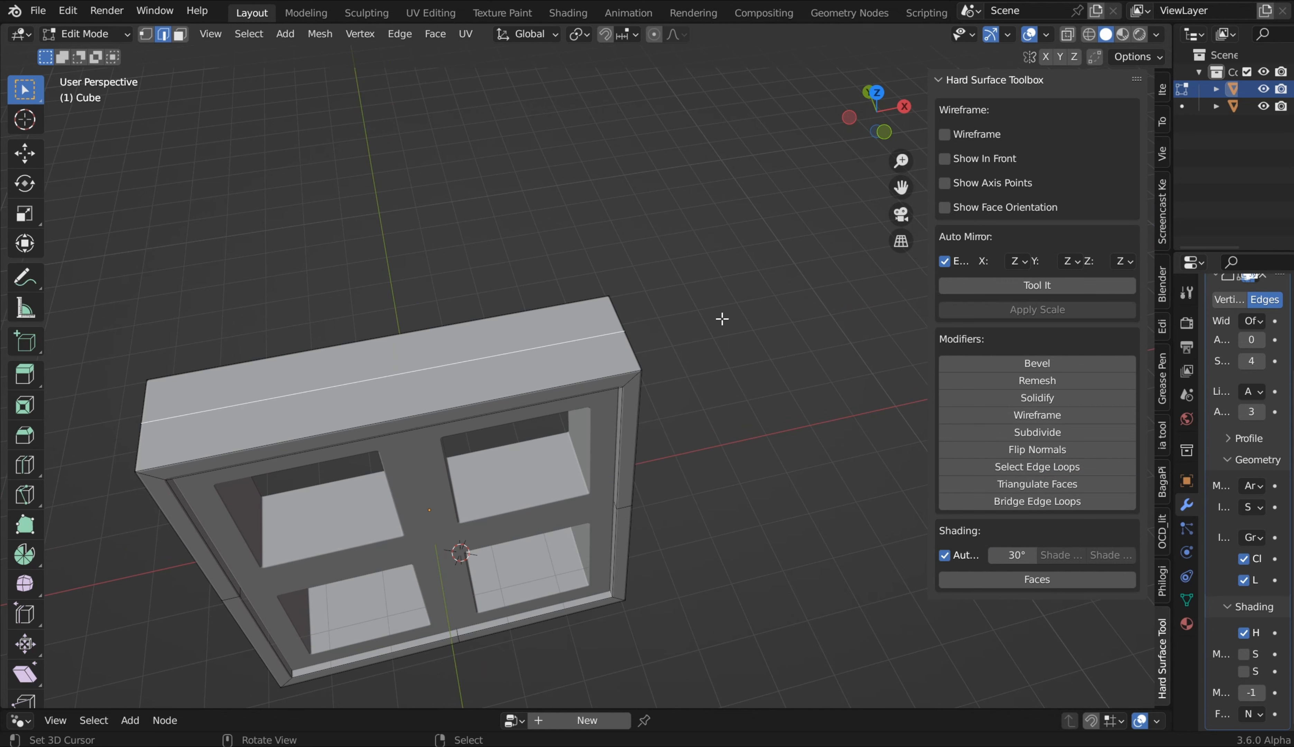
middle_click_drag(722, 318, 632, 302)
right_click(611, 318)
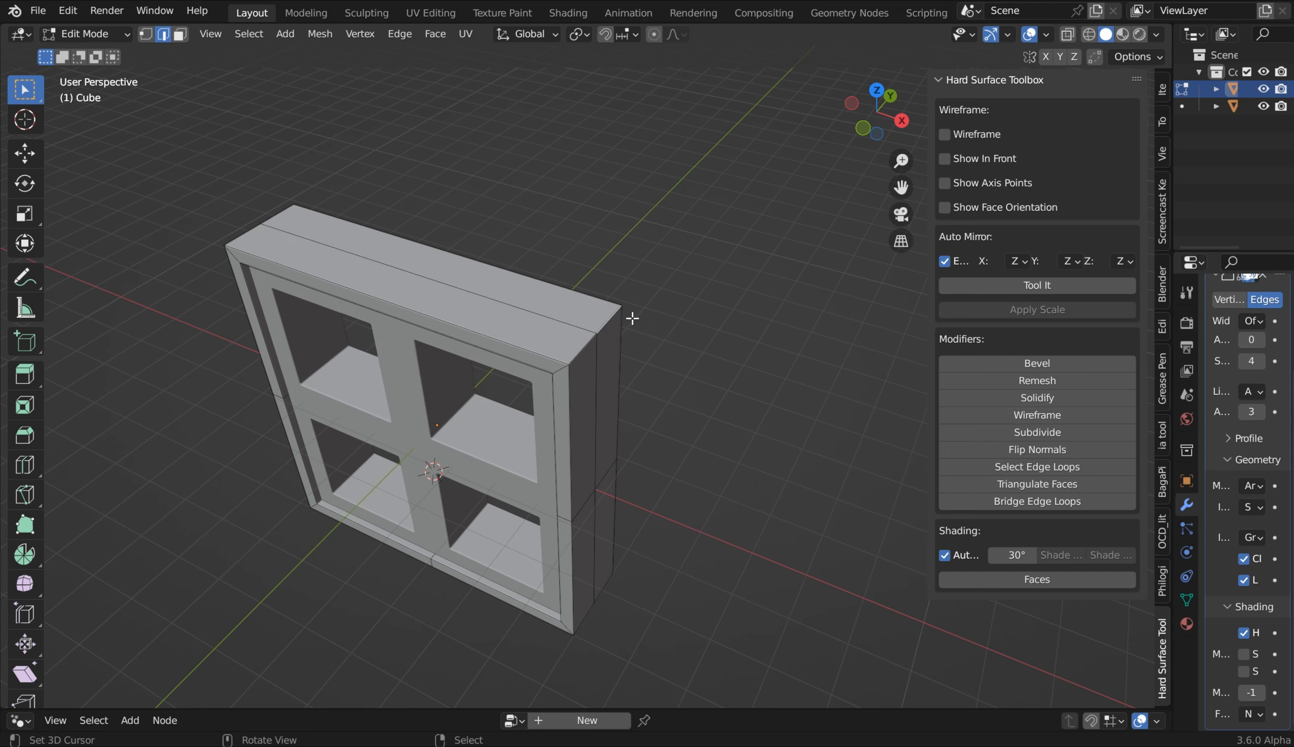
key("ctrl+b")
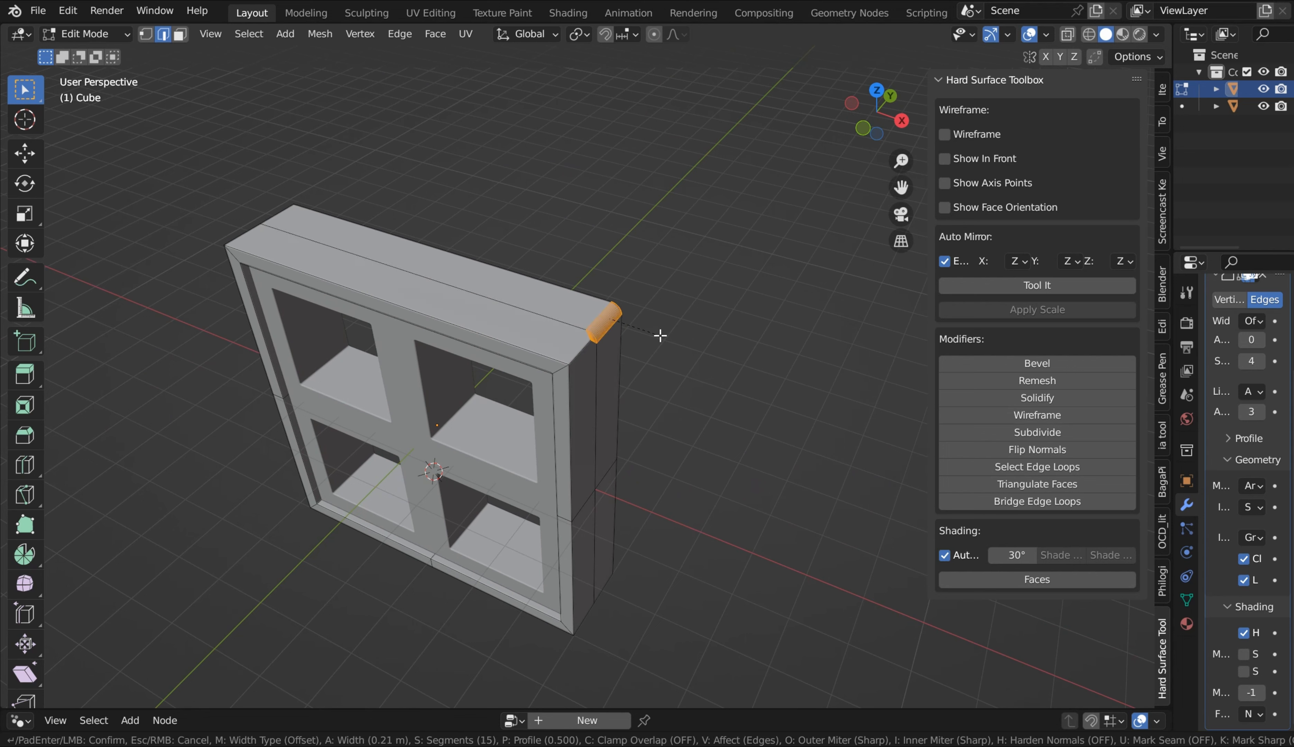
scroll(662, 337, "down", 7)
left_click(654, 337)
key("Tab")
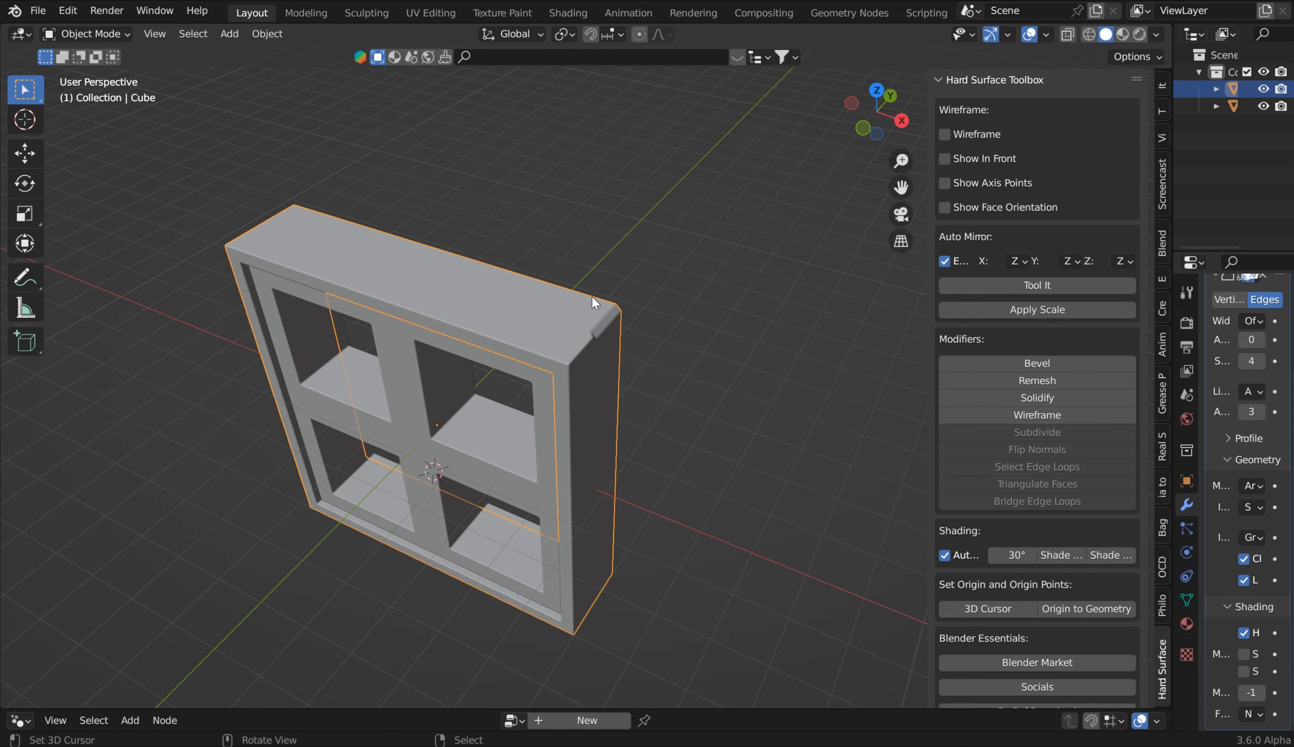
Step: Mirror the outer frame's corner bevel along X with Auto Mirror
middle_click_drag(634, 316, 513, 303)
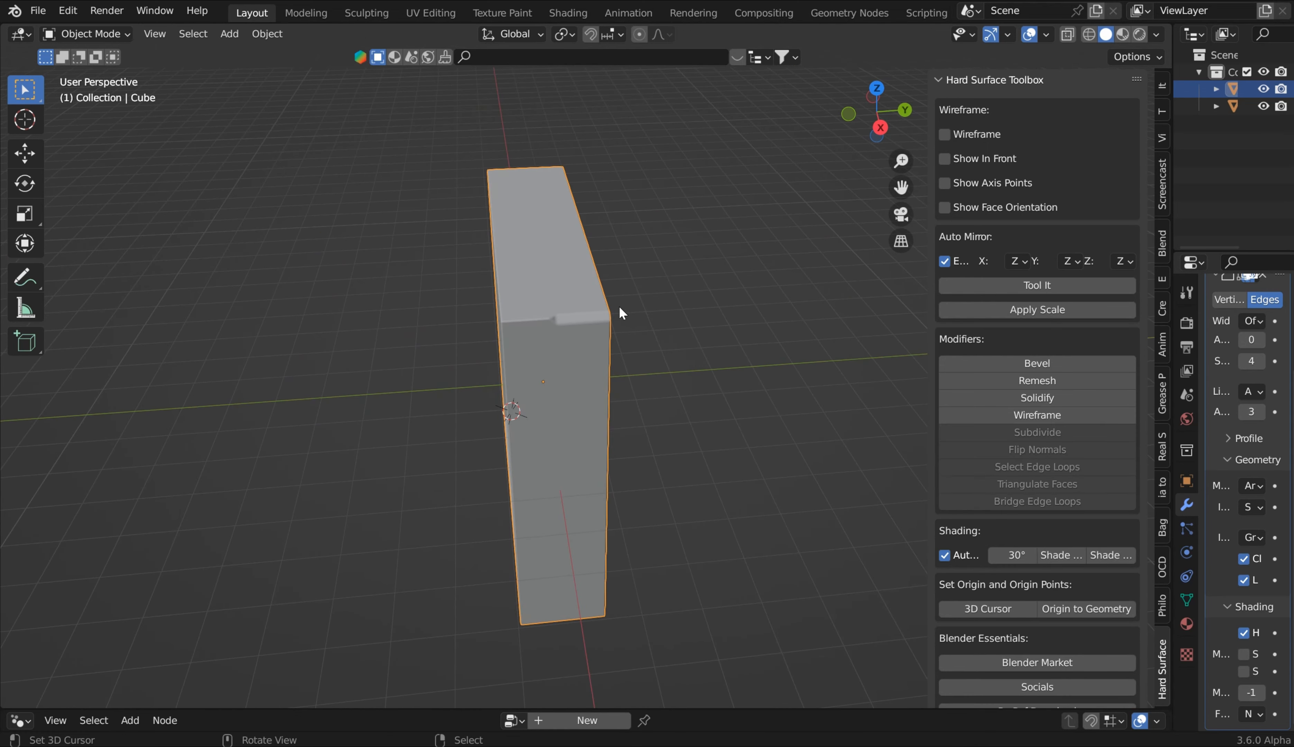
middle_click_drag(622, 313, 806, 393)
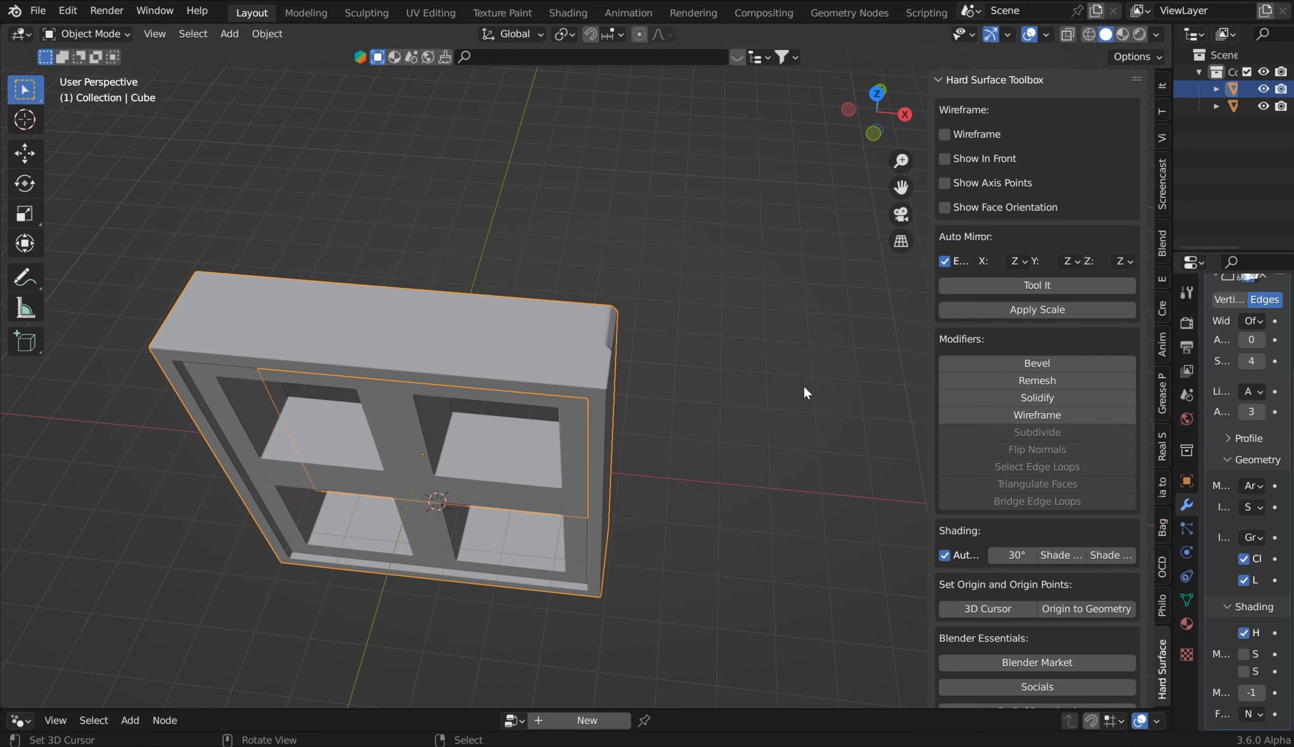
left_click(1018, 261)
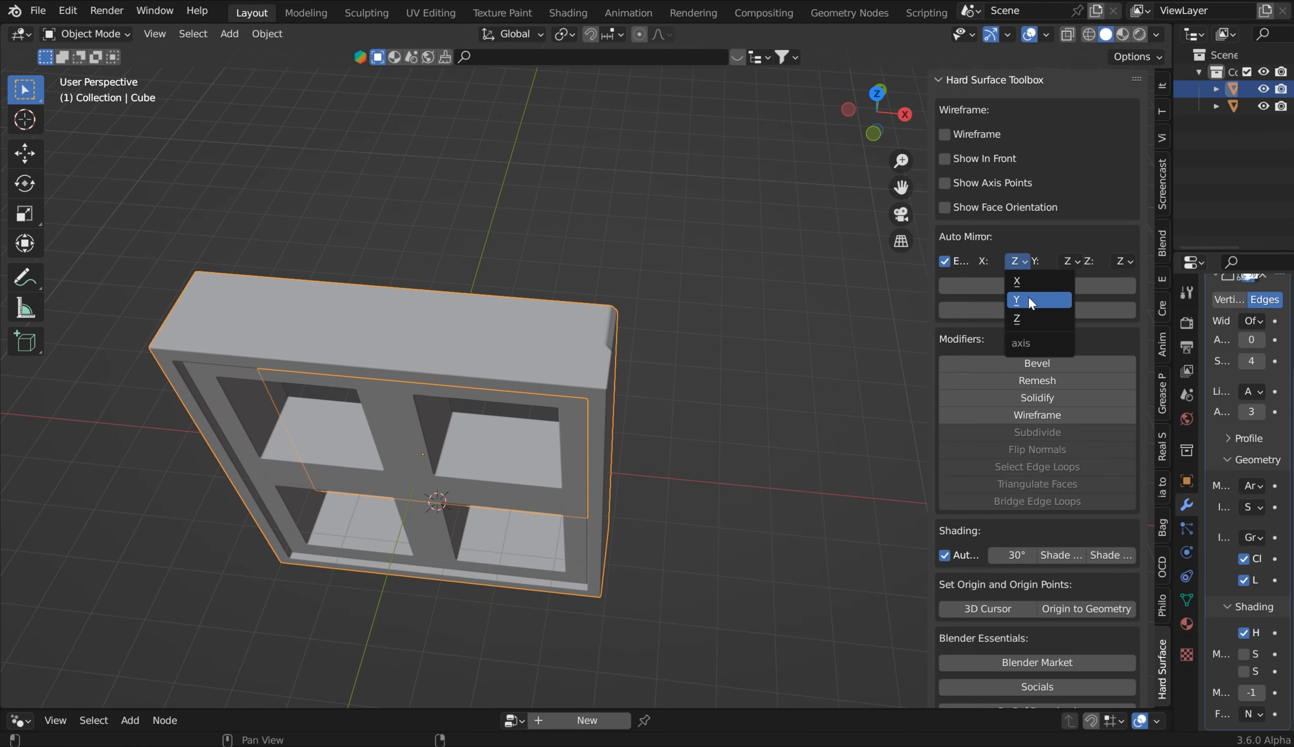
left_click(1029, 283)
middle_click_drag(898, 313, 439, 468)
mouse_move(667, 439)
middle_mouse_down()
mouse_move(366, 484)
mouse_move(660, 451)
middle_mouse_up()
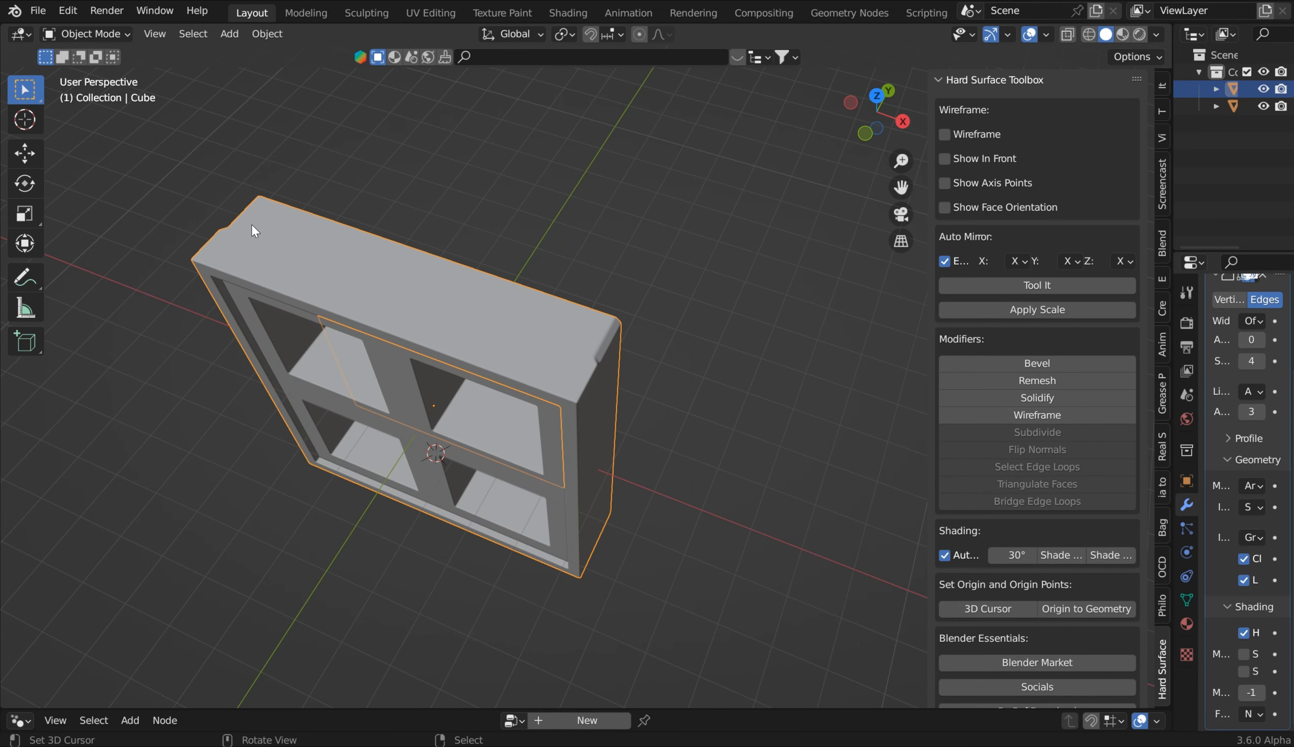
middle_click_drag(801, 374, 561, 320)
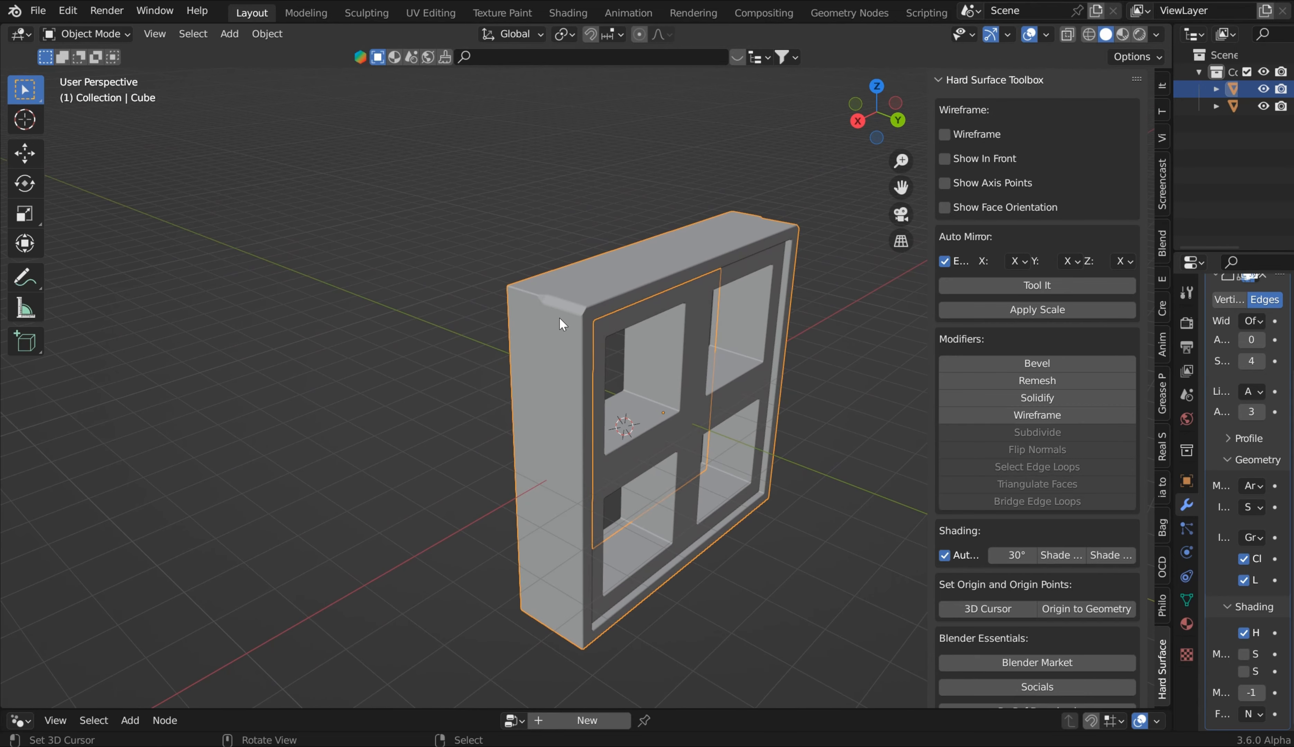
middle_click_drag(668, 339, 600, 356)
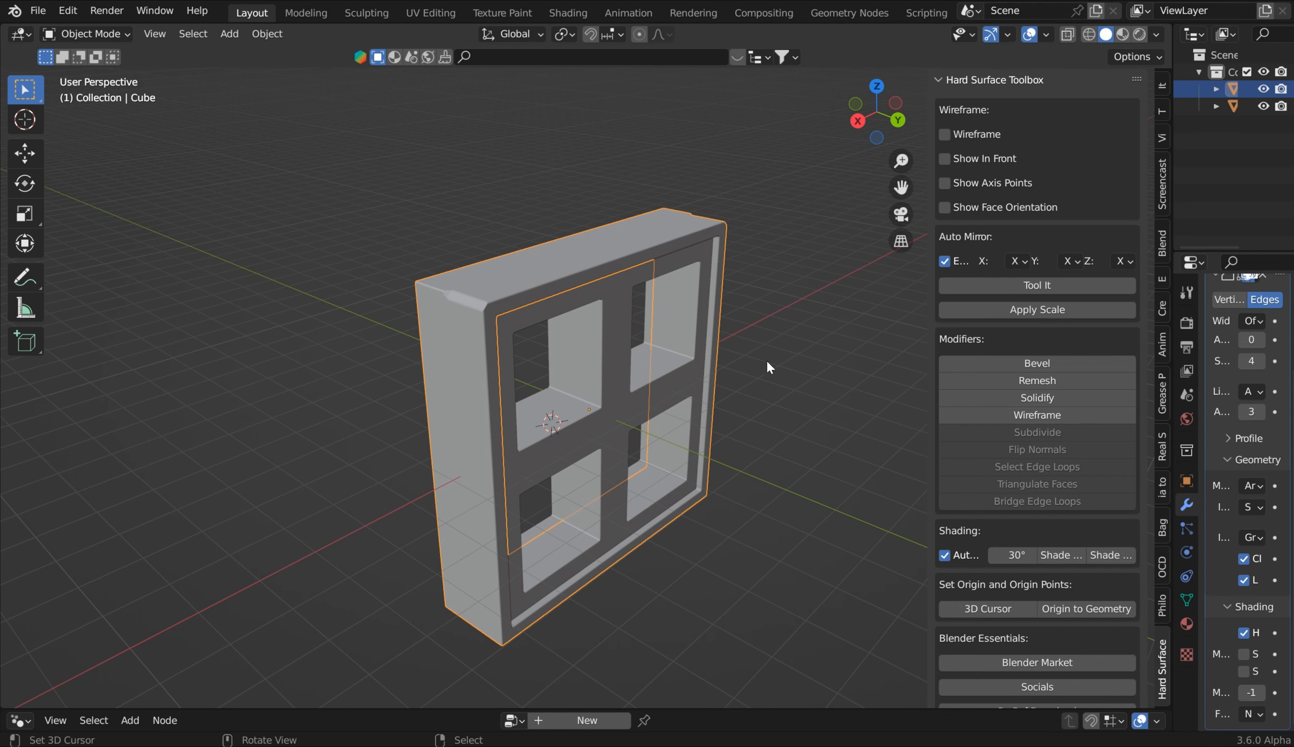
Step: Mirror the outer frame's corner bevels along Z with Auto Mirror
middle_click_drag(768, 364, 763, 294)
left_click(1017, 262)
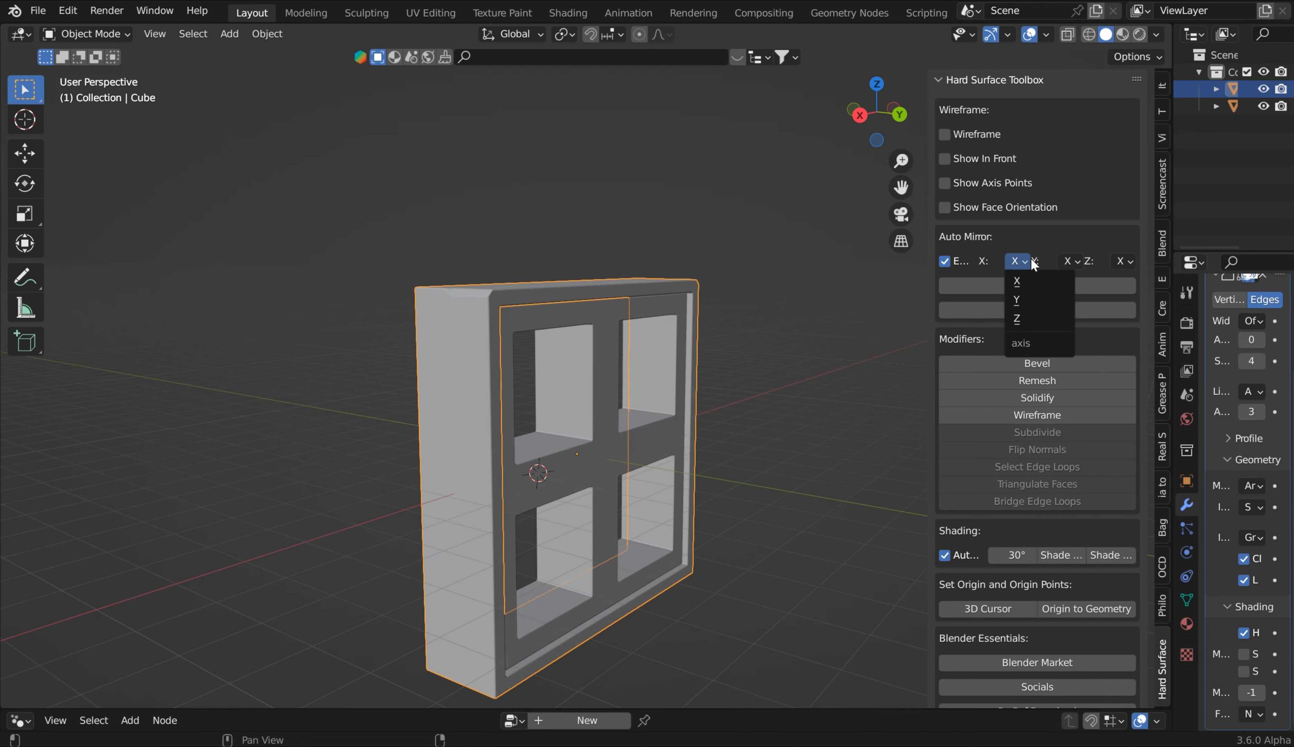
left_click(1038, 319)
left_click(1027, 288)
middle_click_drag(732, 429, 681, 399)
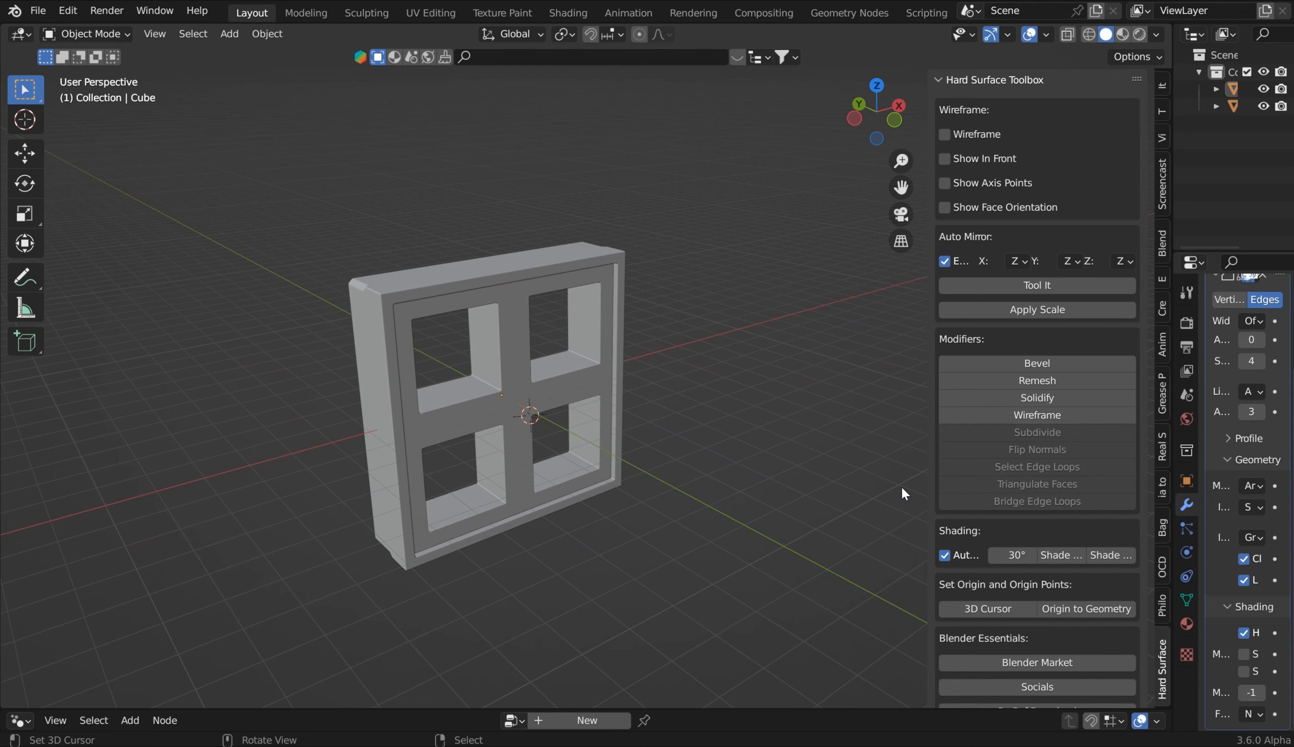
Step: Examine the framed panel's mirrored corner bevels and the remaining toolbox options
scroll(653, 370, "up", 5)
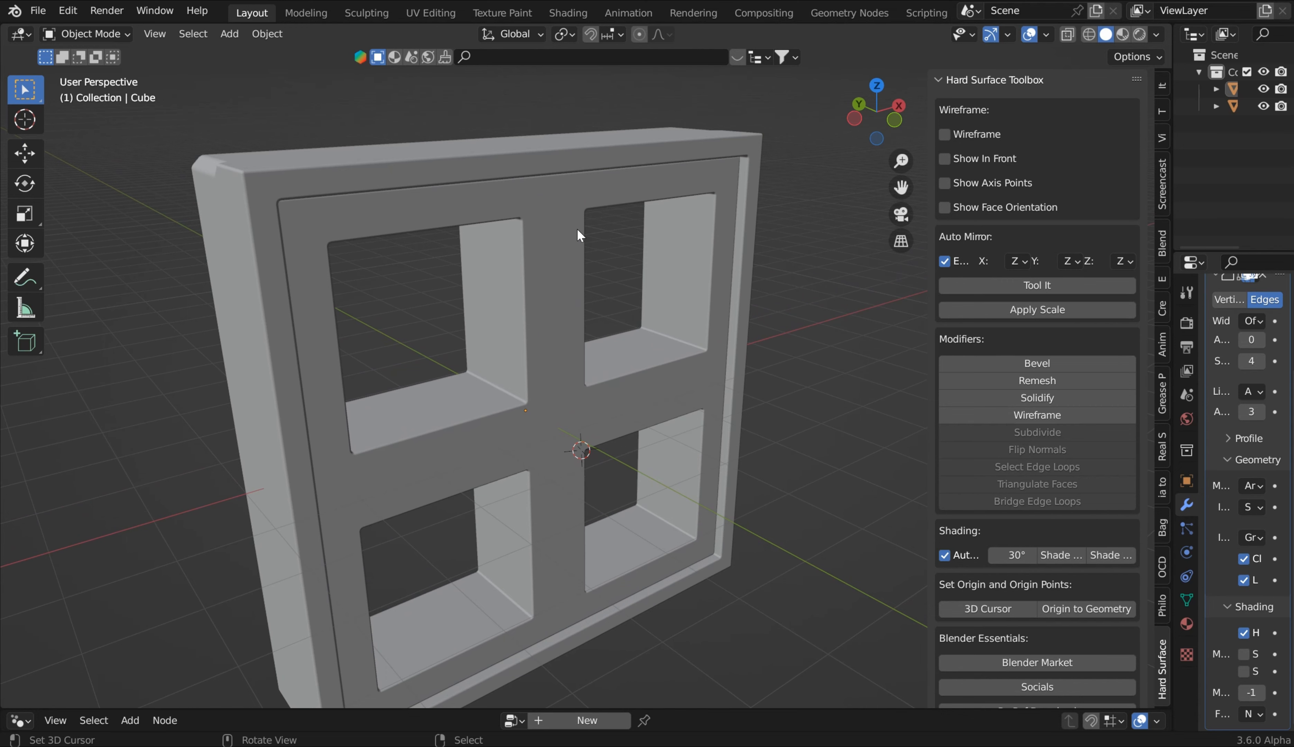
mouse_move(612, 265)
middle_mouse_down()
mouse_move(592, 179)
mouse_move(615, 260)
middle_mouse_up()
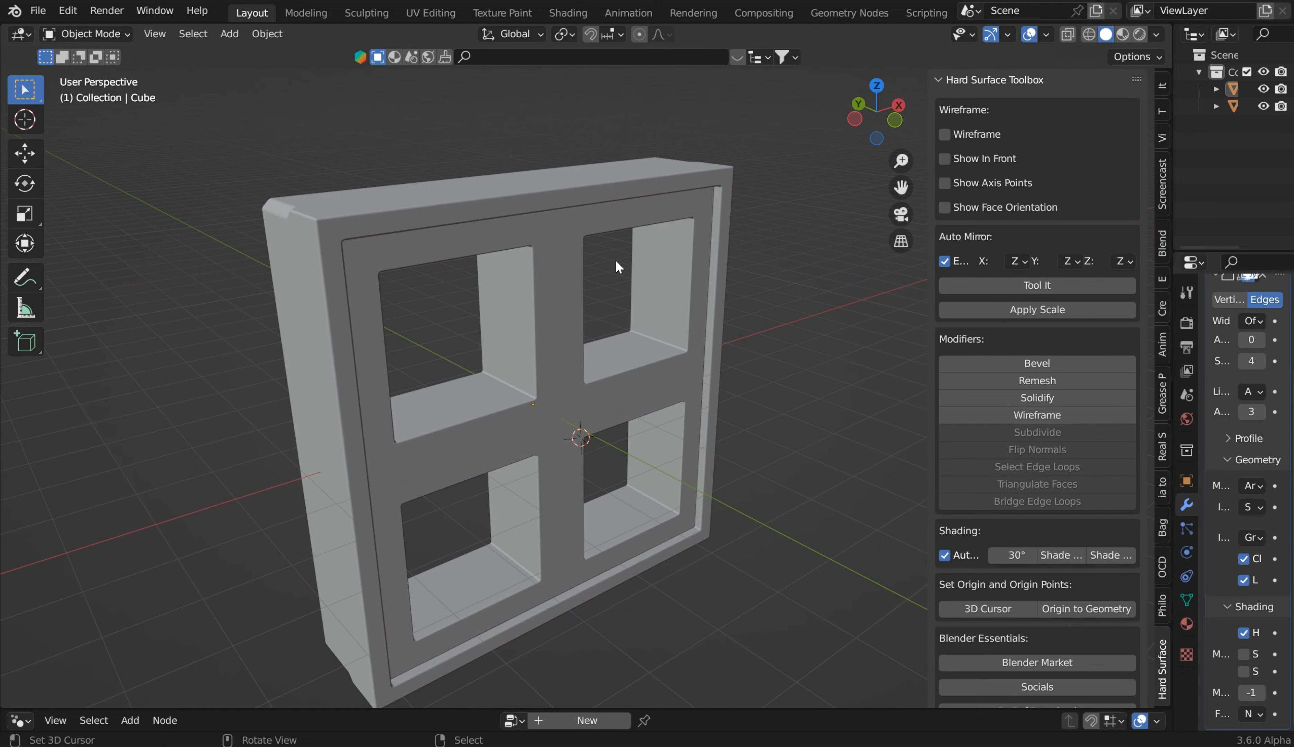
middle_click_drag(515, 199, 695, 364)
scroll(1073, 485, "down", 2)
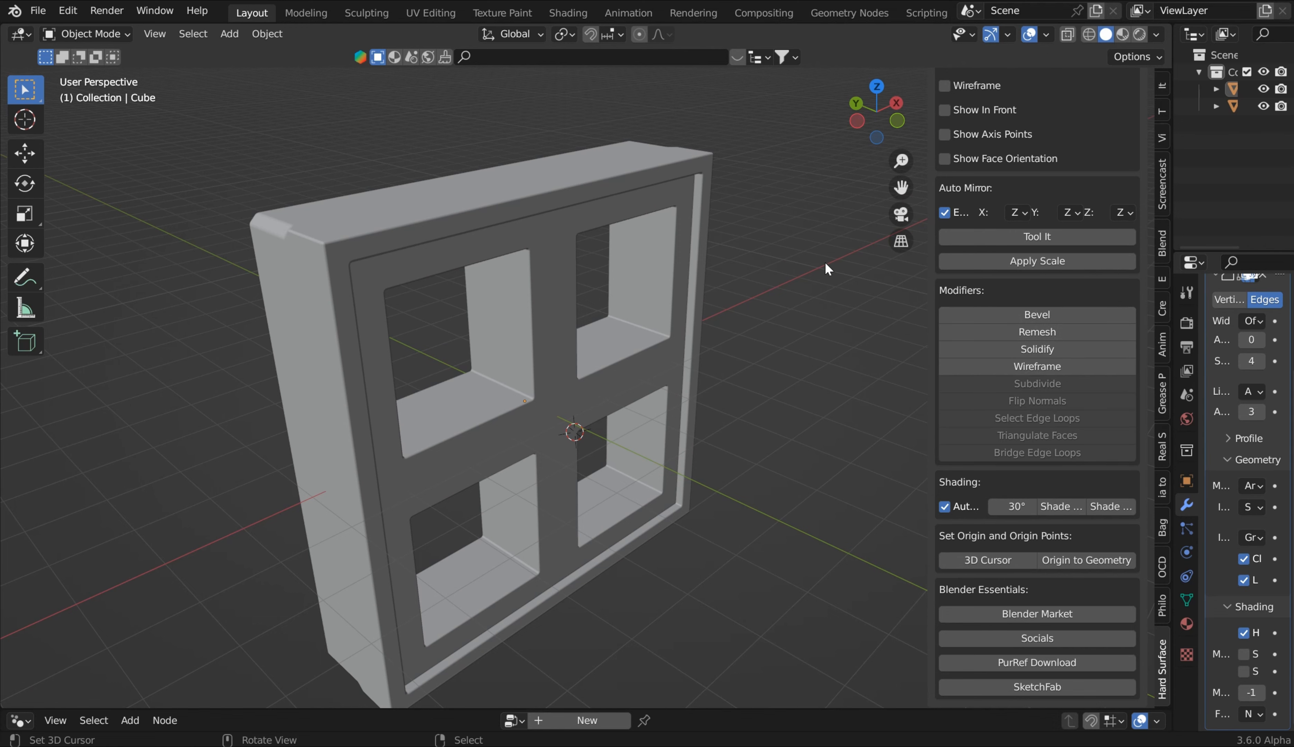
scroll(809, 252, "up", 1, "shift")
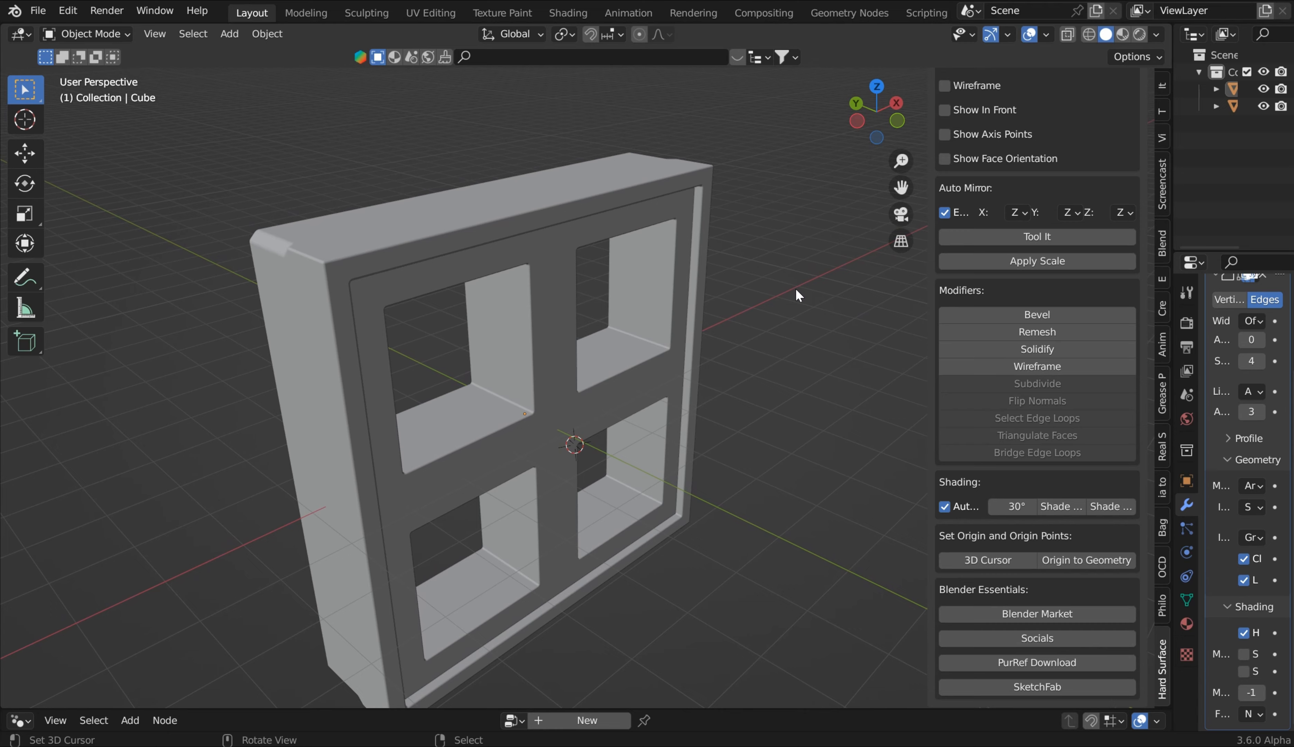
middle_click_drag(740, 293, 683, 252)
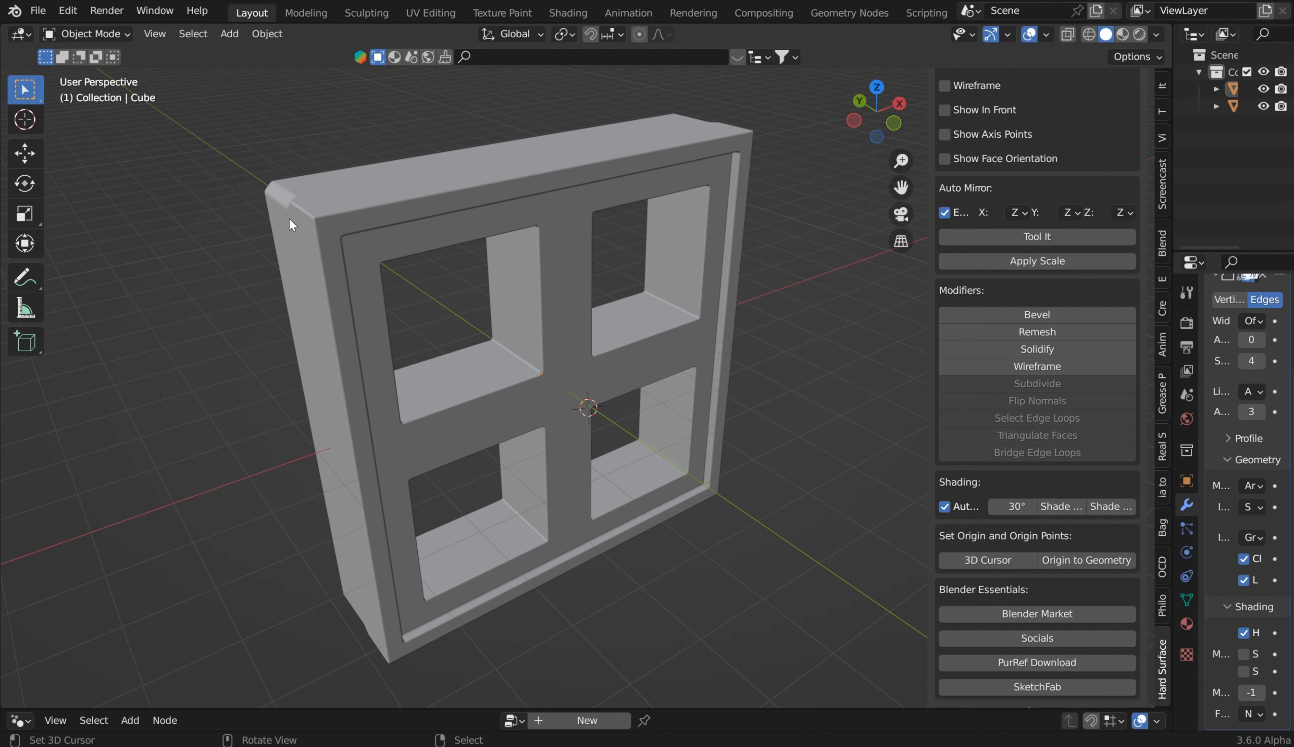
middle_click_drag(525, 289, 673, 293)
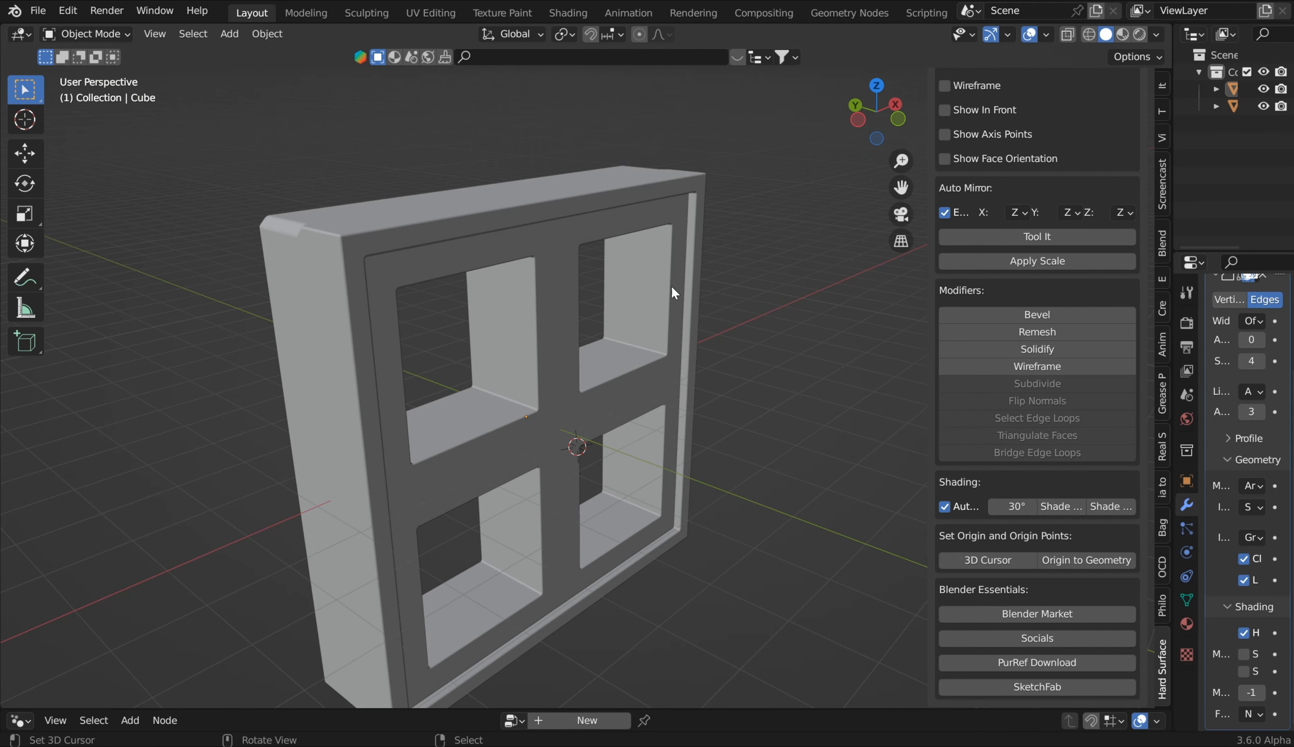
Step: Review the outer frame's Bevel modifier and collapse its settings
left_click_drag(1173, 406, 946, 411)
scroll(1052, 403, "up", 5)
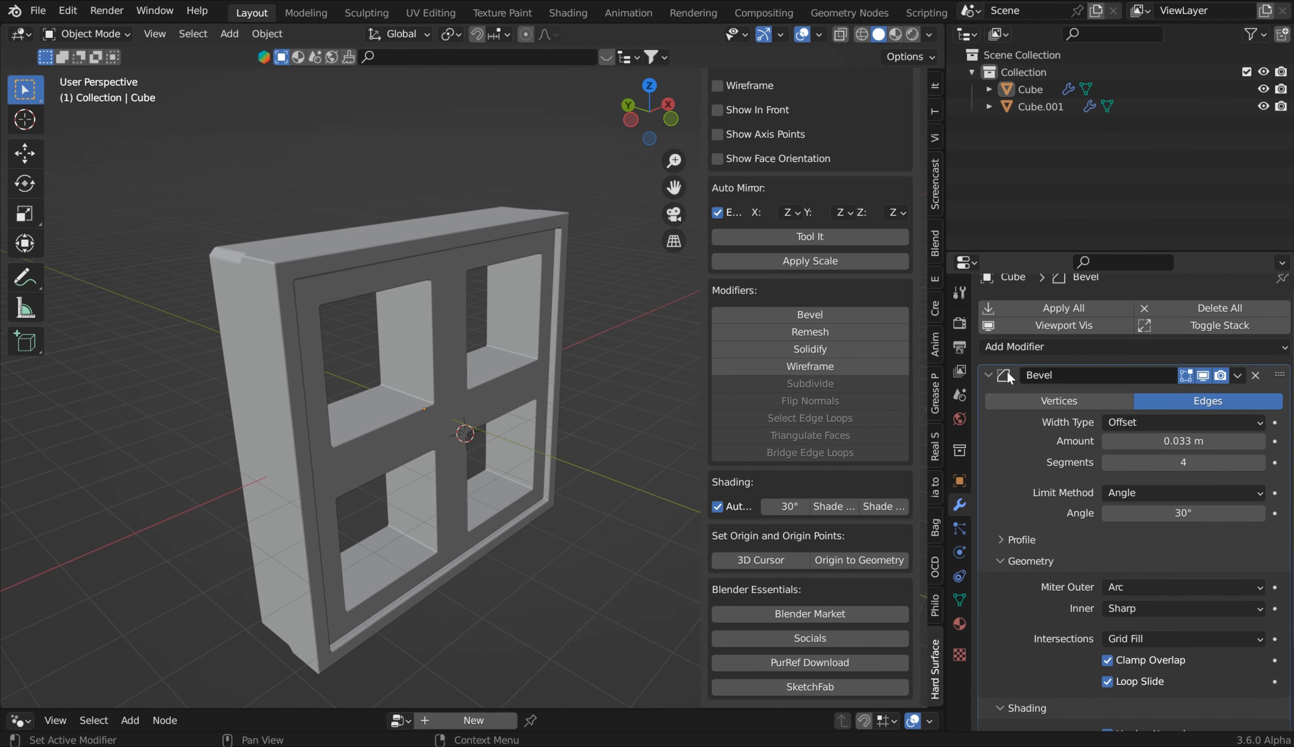
left_click(996, 374)
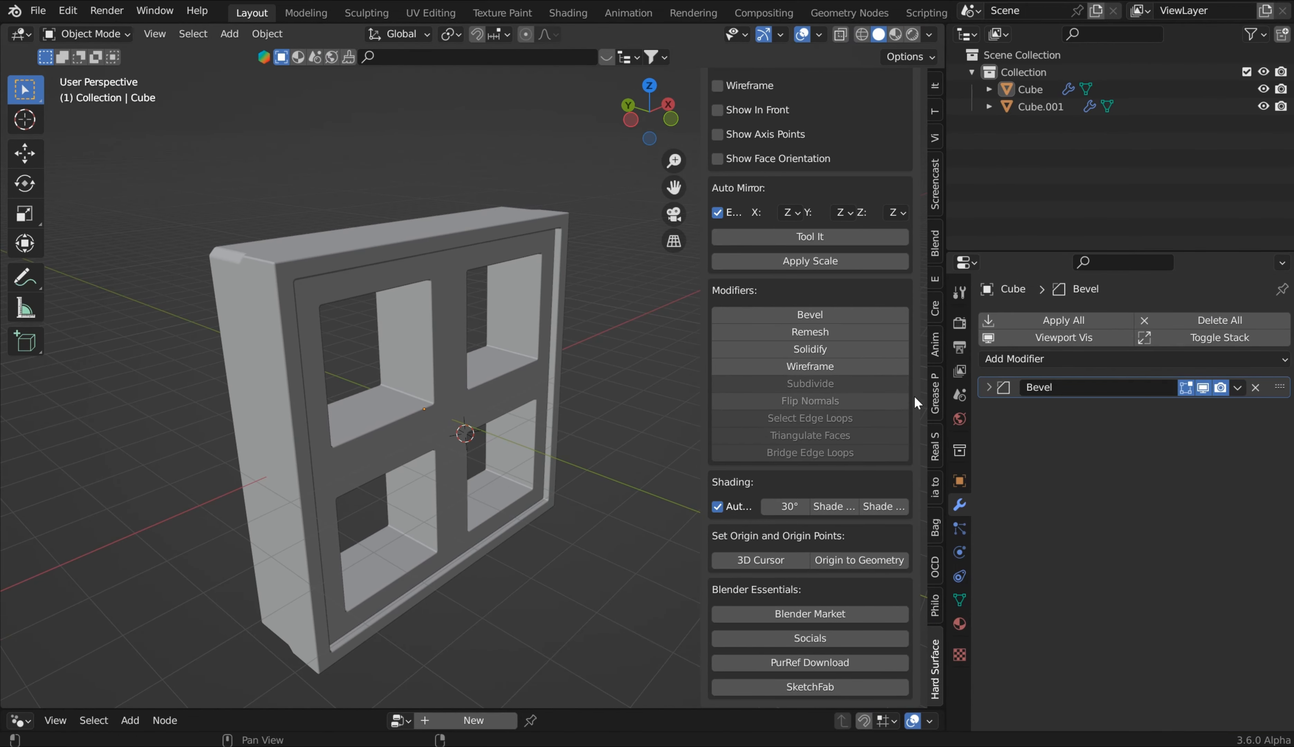
left_click_drag(947, 402, 1105, 404)
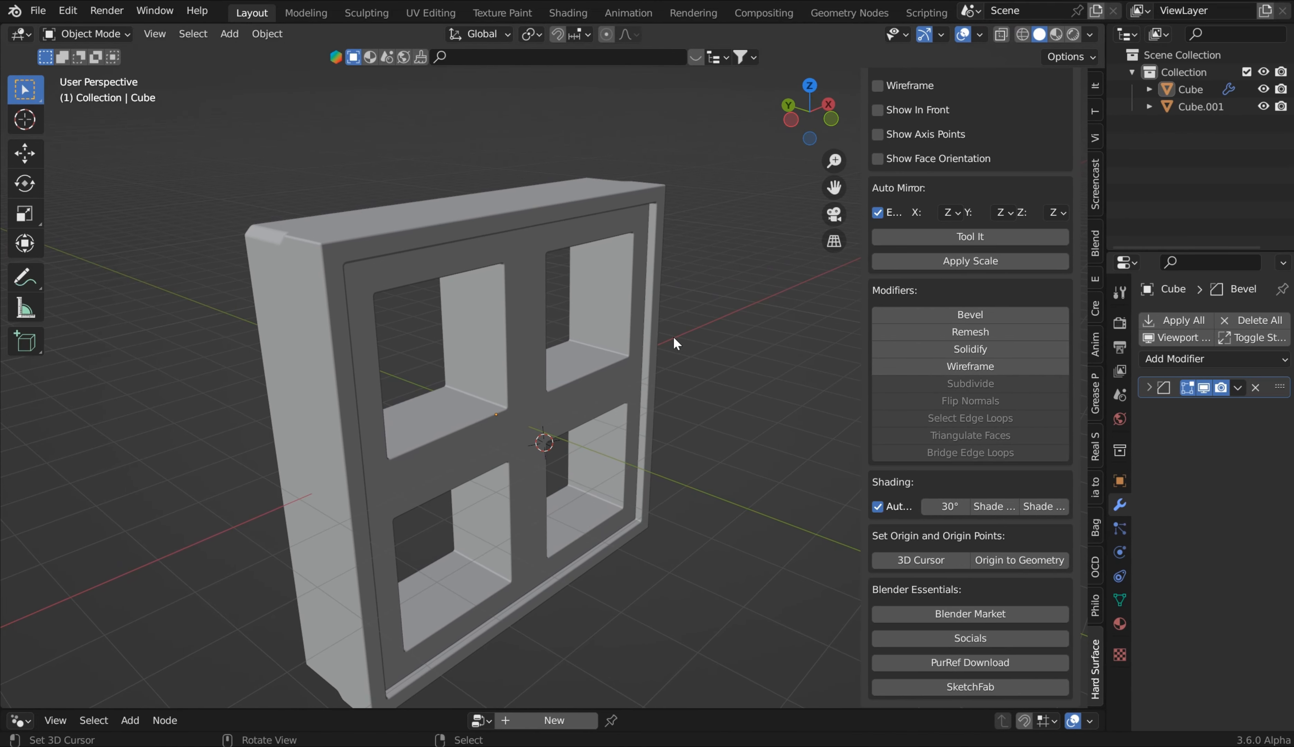
middle_click_drag(648, 347, 660, 303, "shift")
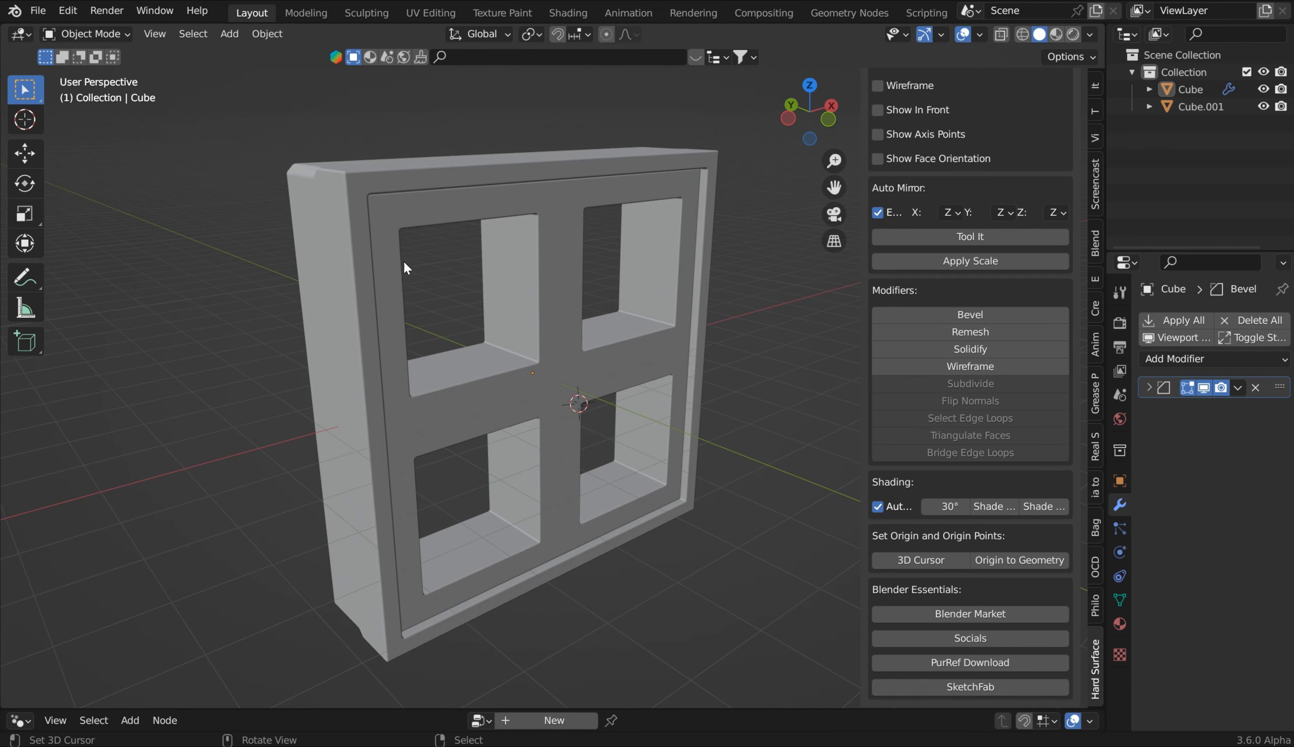
Step: Inset the inner panel's opposite crossbar faces between the upper and lower left windows by about 0.53 m
left_click(457, 353)
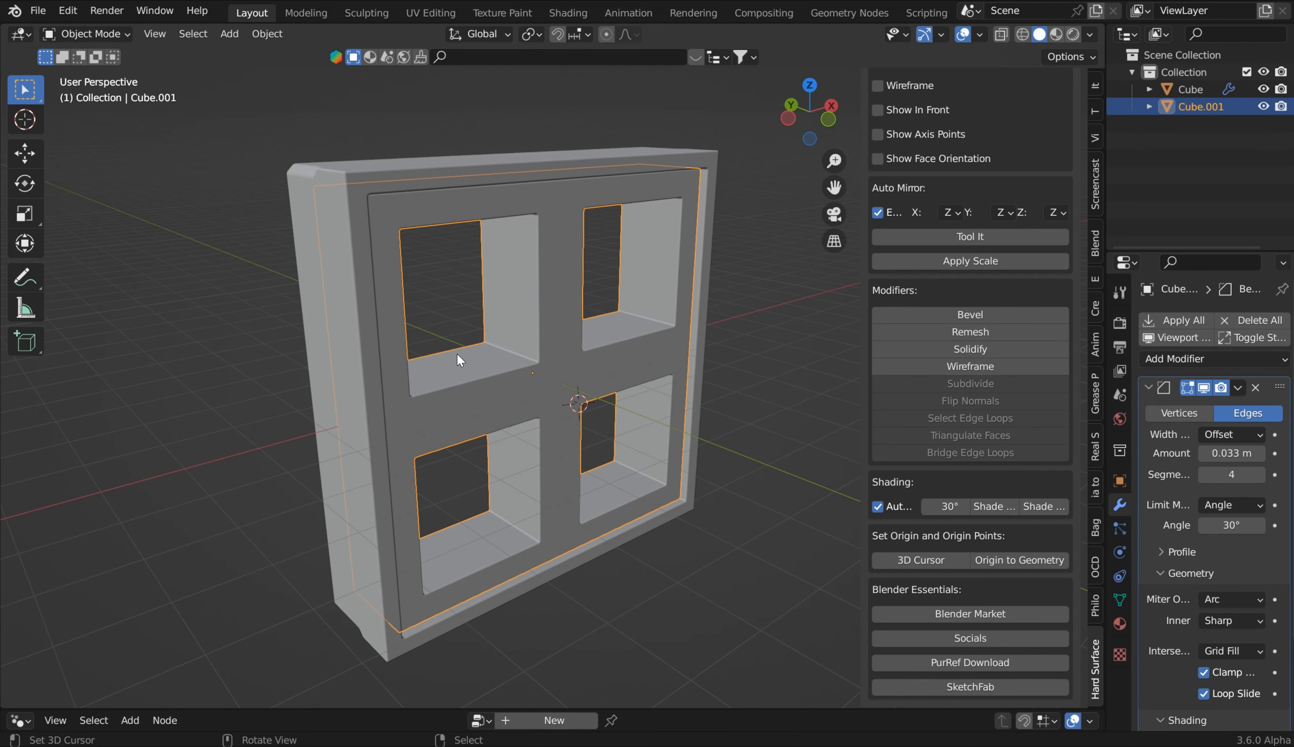
key("Tab")
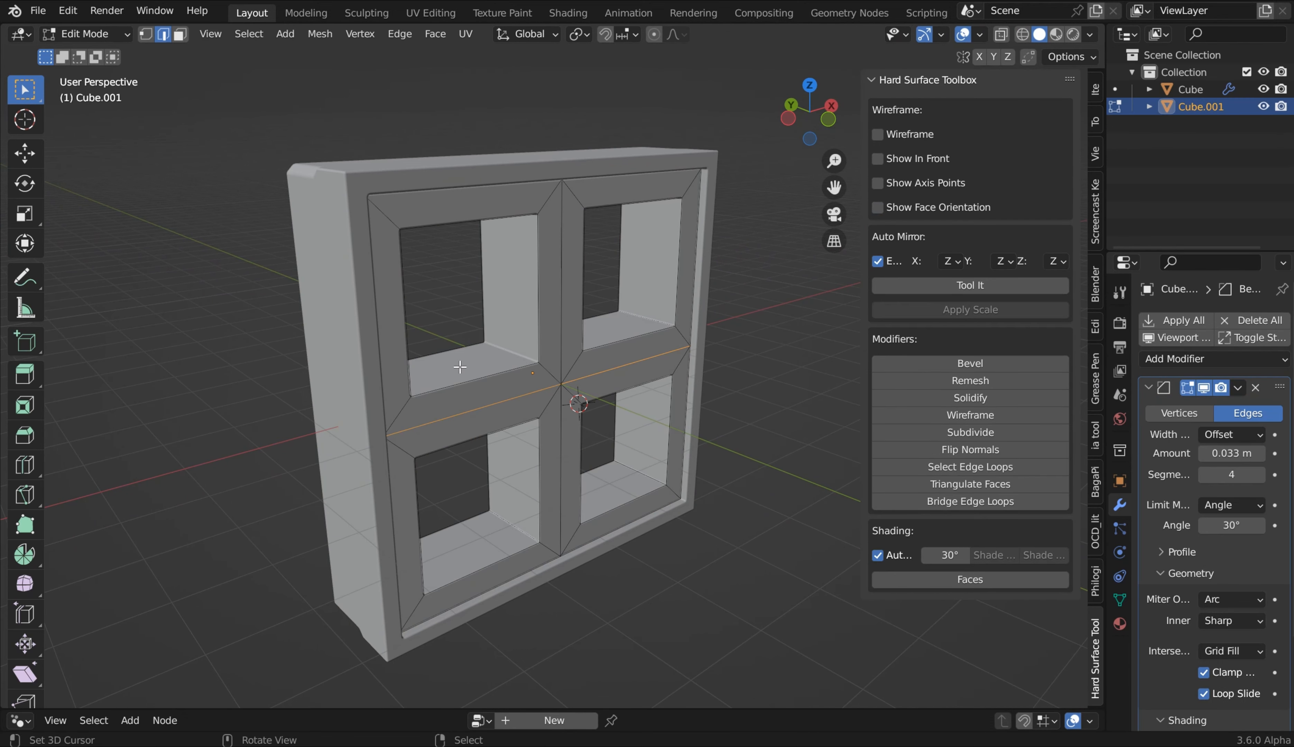
key("3")
middle_click_drag(461, 368, 462, 450)
left_click(462, 450)
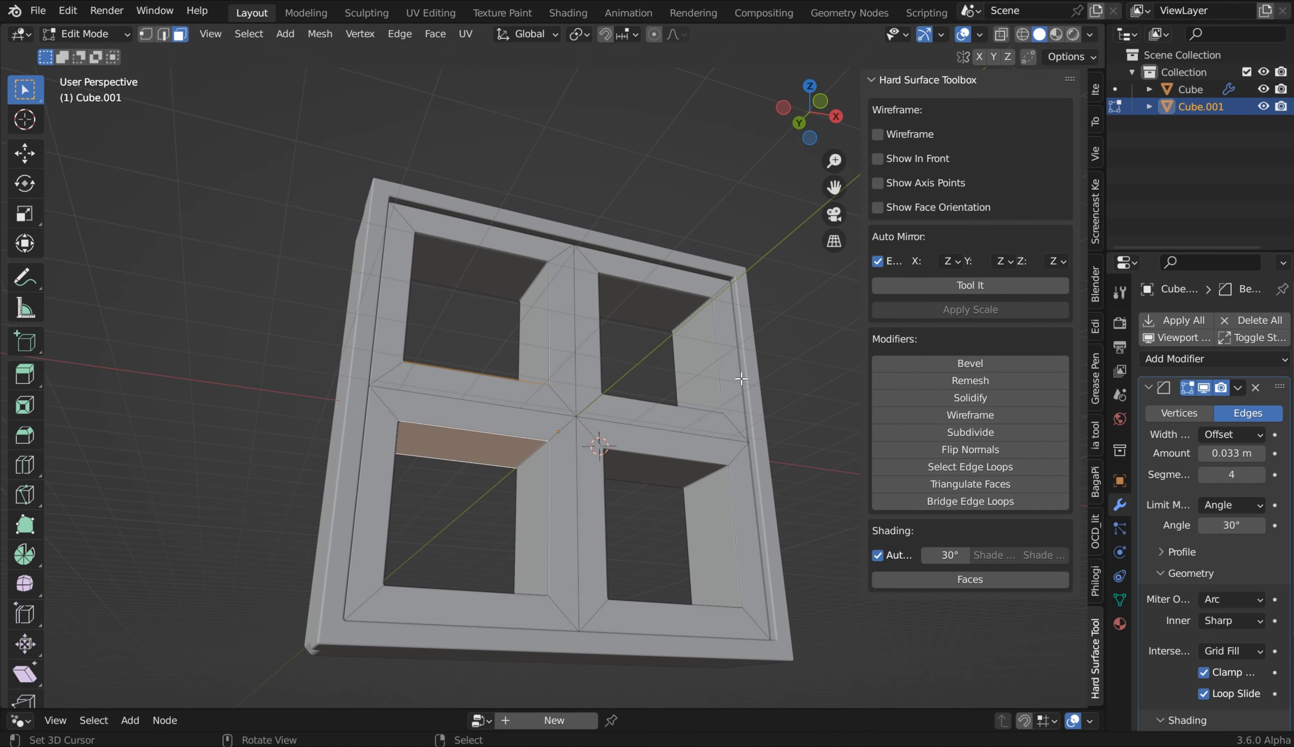
key("i")
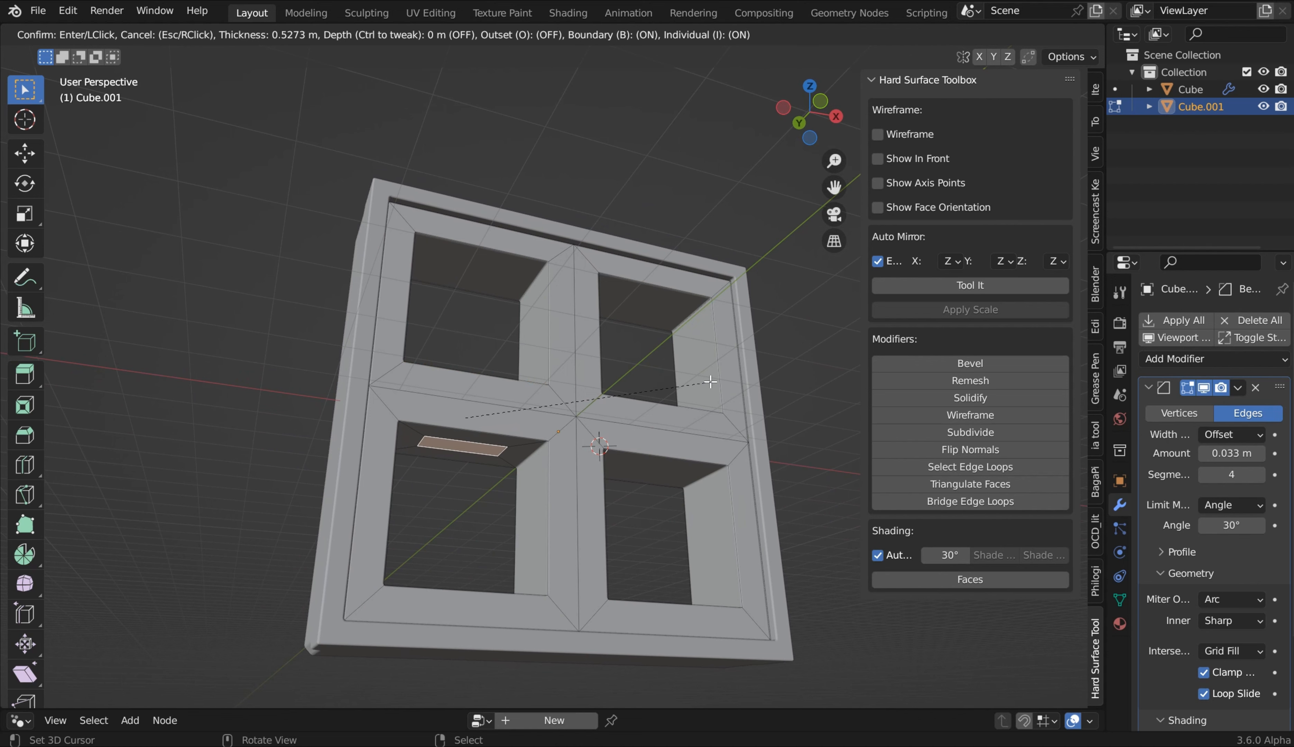
left_click(710, 381)
Step: Scale the inset faces about 1.5 times along Y, bridge them into an opening through the crossbar, and leave mesh editing
key("s")
key("y")
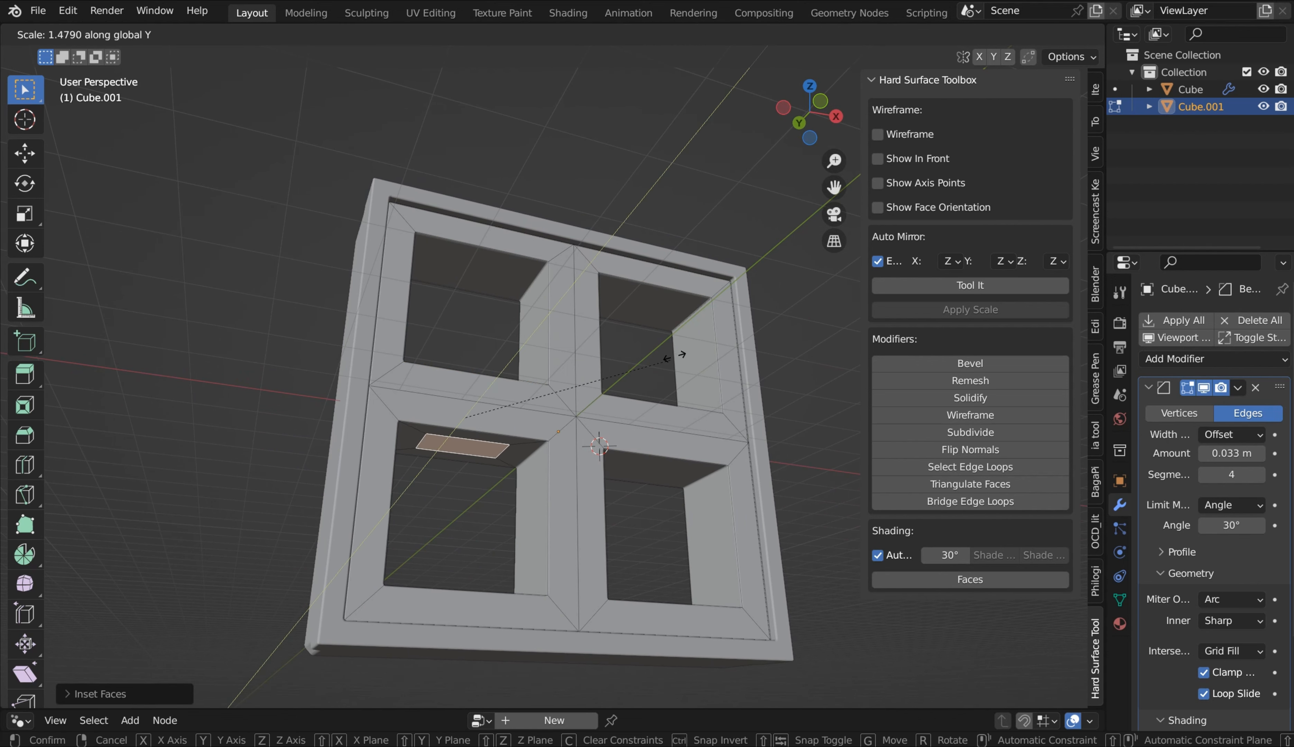
left_click(698, 336)
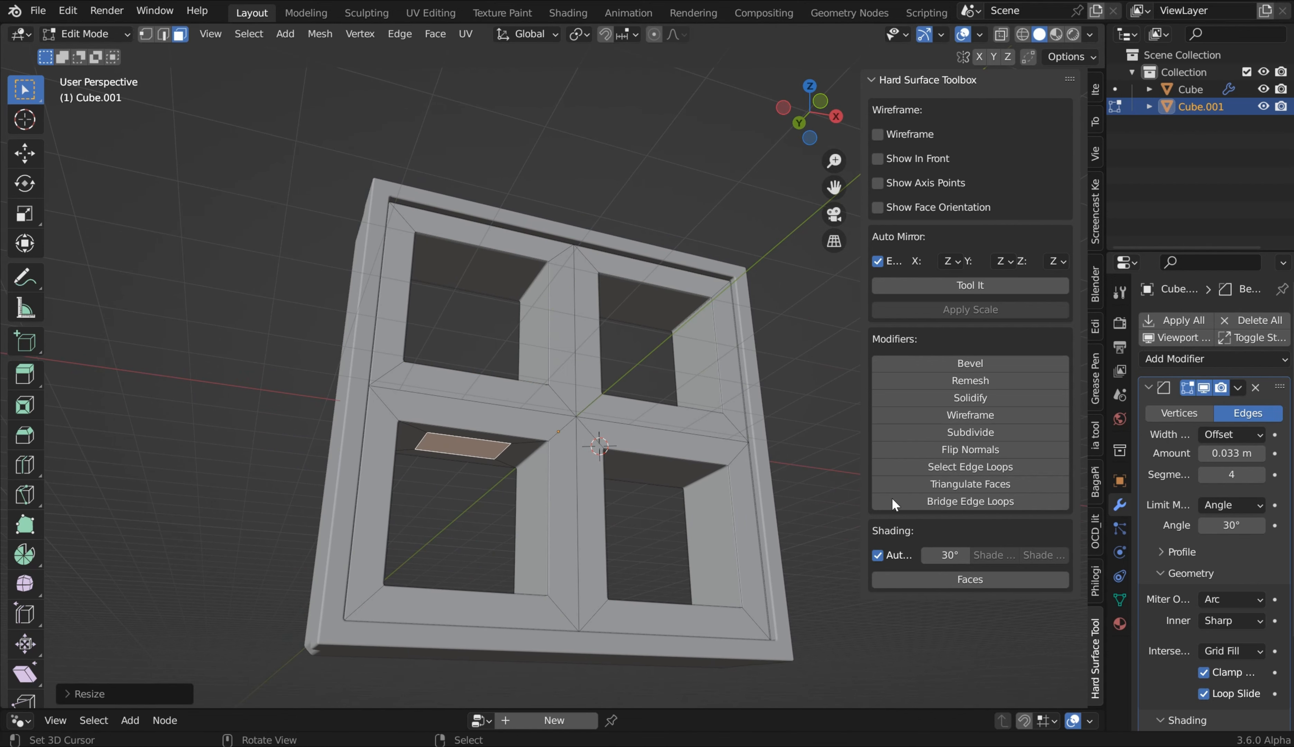
left_click(970, 501)
middle_click_drag(613, 402, 656, 532)
key("Tab")
left_click(634, 294)
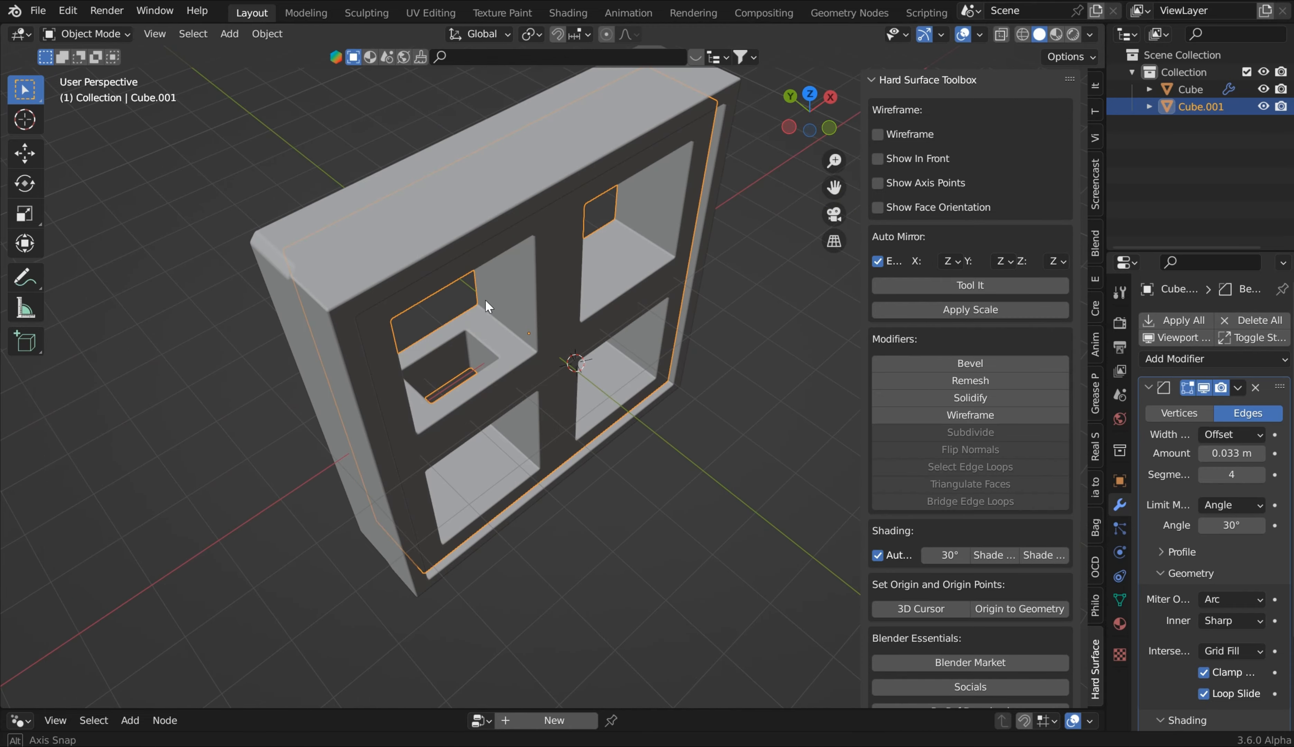
Step: Examine the bridged opening through the inner panel's crossbar from several angles
middle_click_drag(485, 299, 429, 238)
middle_click_drag(477, 358, 478, 179)
scroll(521, 461, "up", 3)
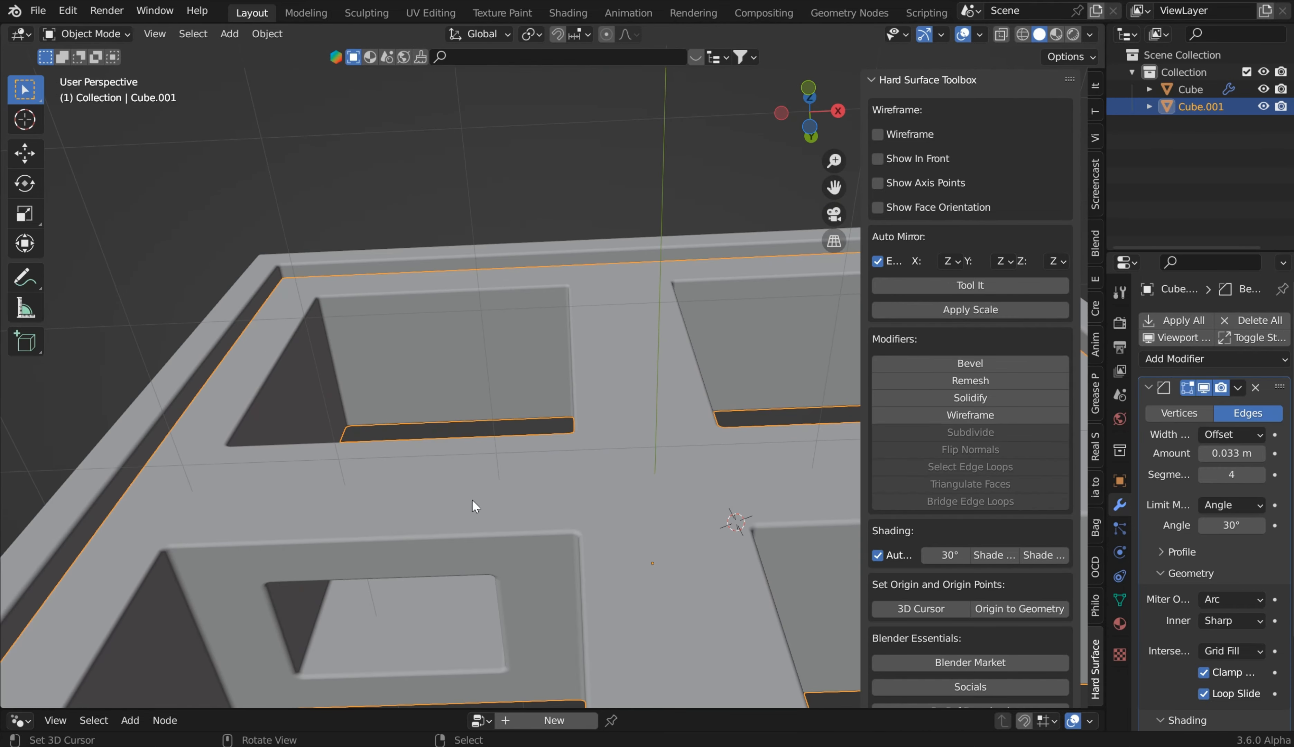
middle_click_drag(472, 500, 369, 404)
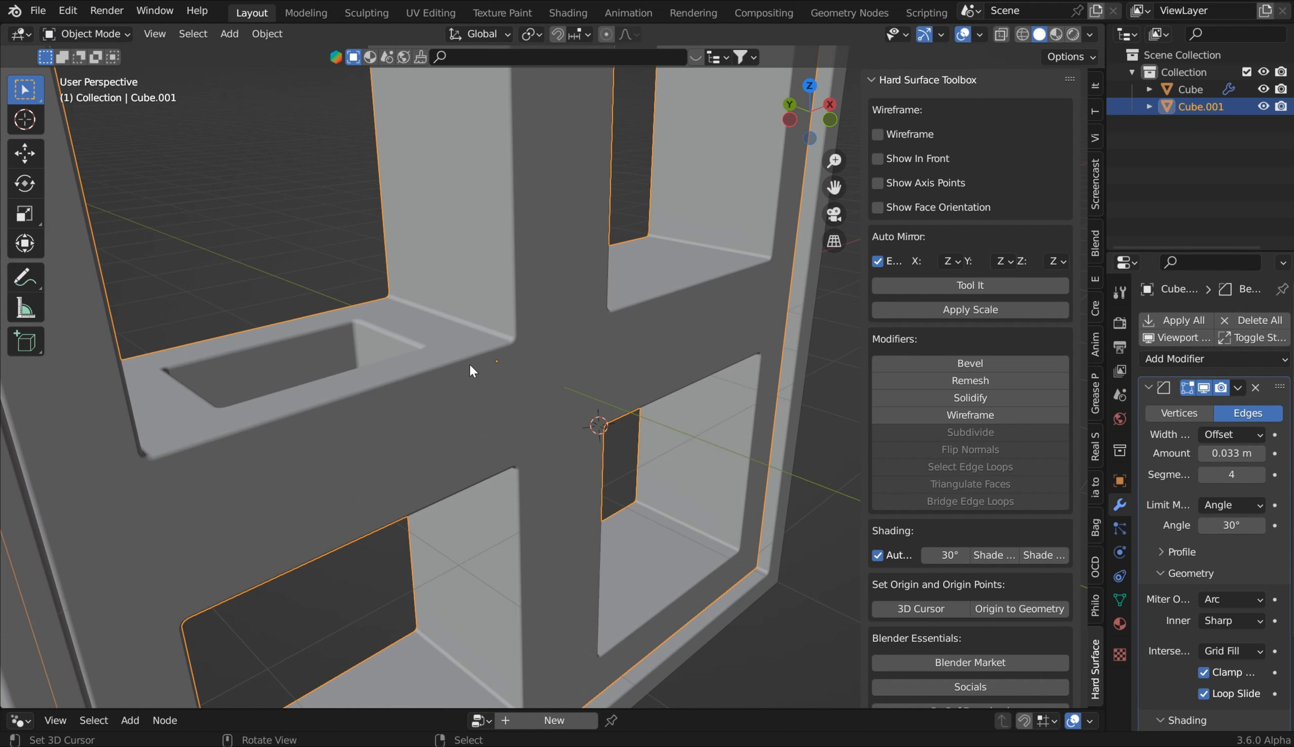
scroll(470, 370, "down", 4)
middle_click_drag(431, 386, 681, 398)
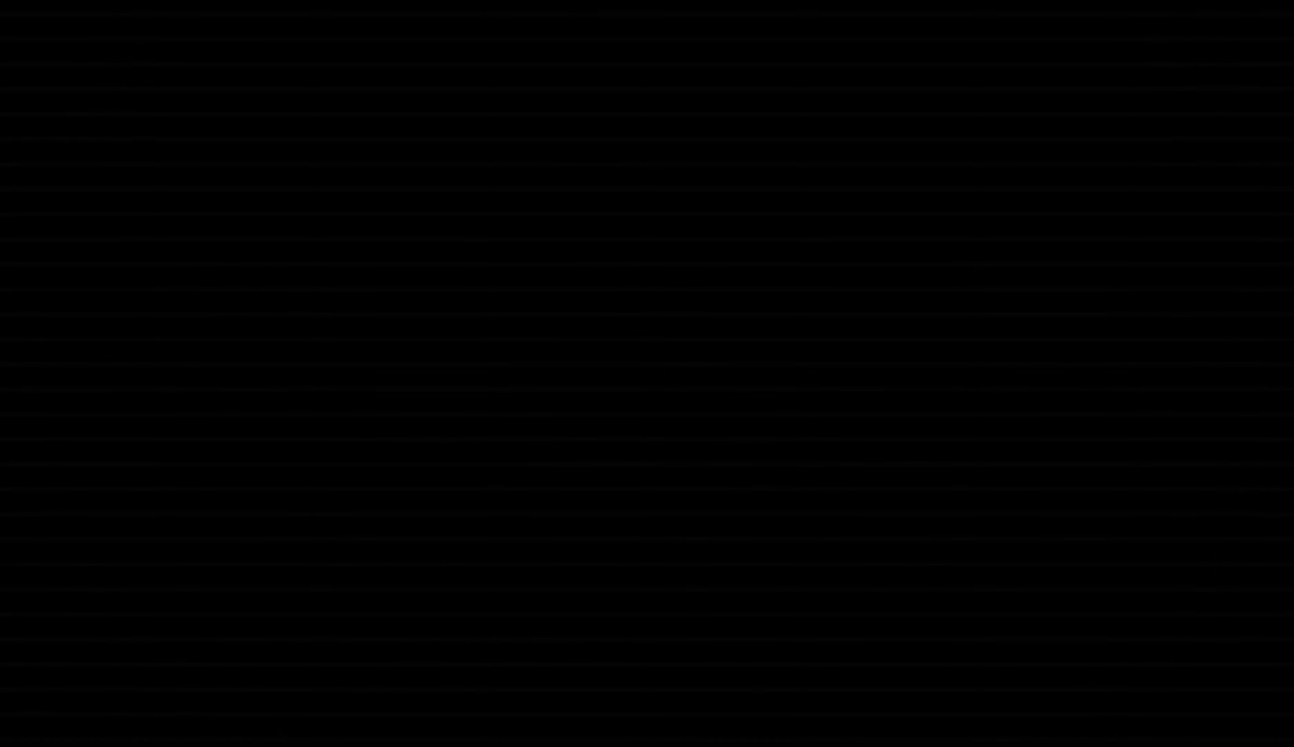